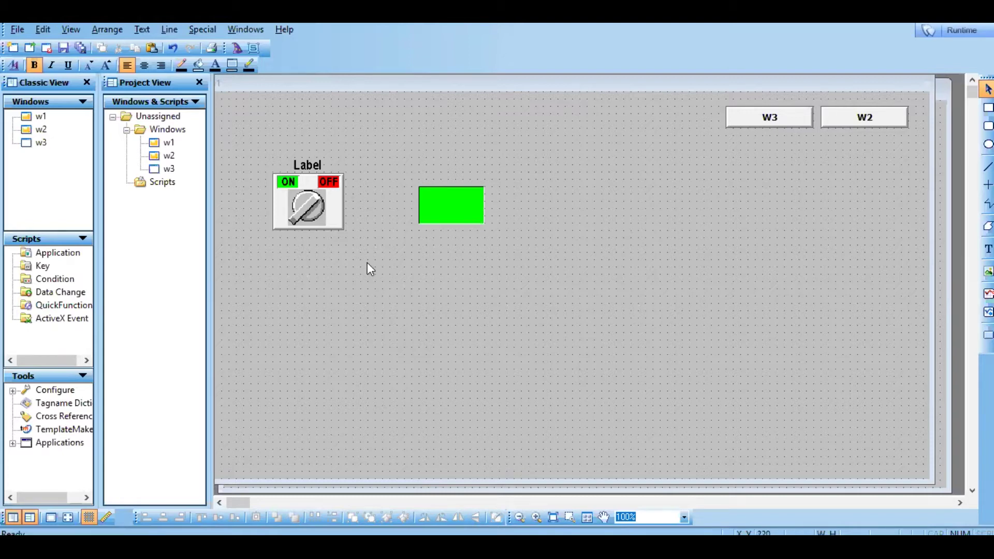
- Check the expression and fill colours assigned to the green light, leaving its settings unchanged
{"action": "double_click", "coordinate": [454, 198]}
{"action": "left_click", "coordinate": [612, 246]}
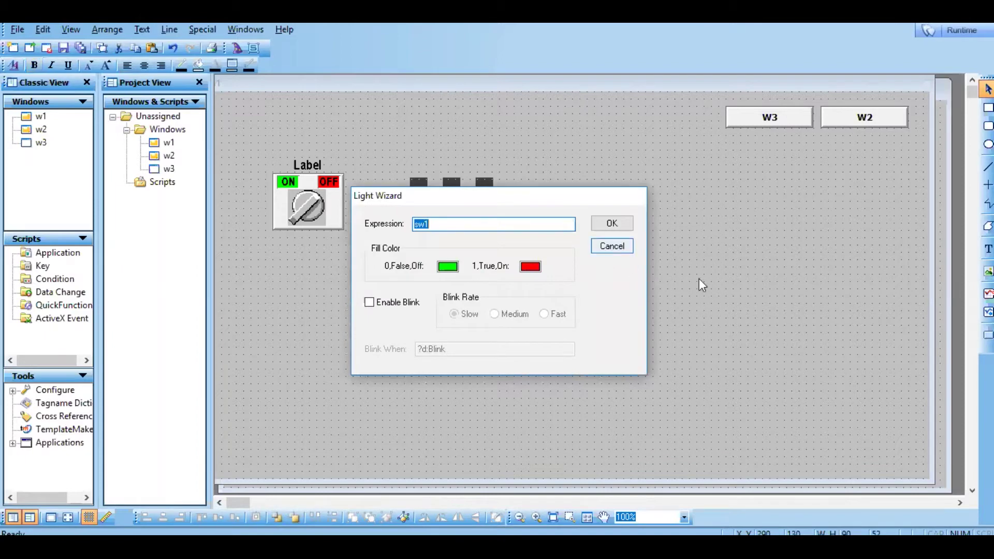
{"action": "left_click", "coordinate": [988, 107]}
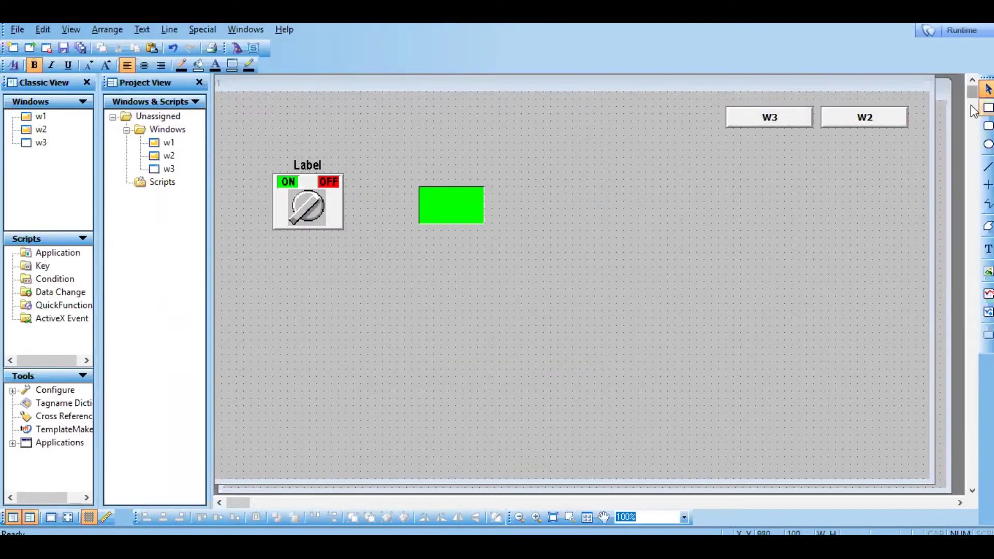
{"action": "left_click_drag", "start_coordinate": [455, 289], "coordinate": [601, 419]}
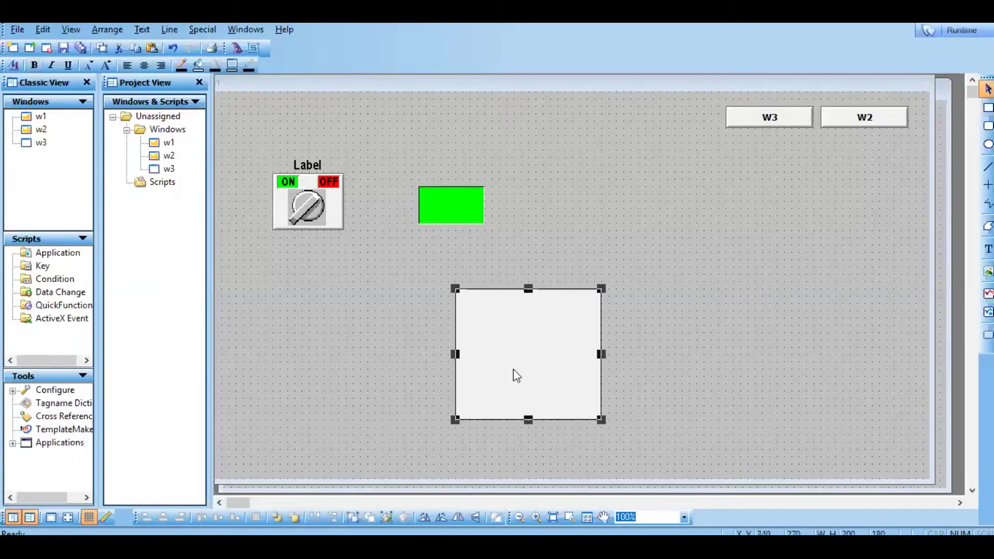
{"action": "double_click", "coordinate": [516, 376]}
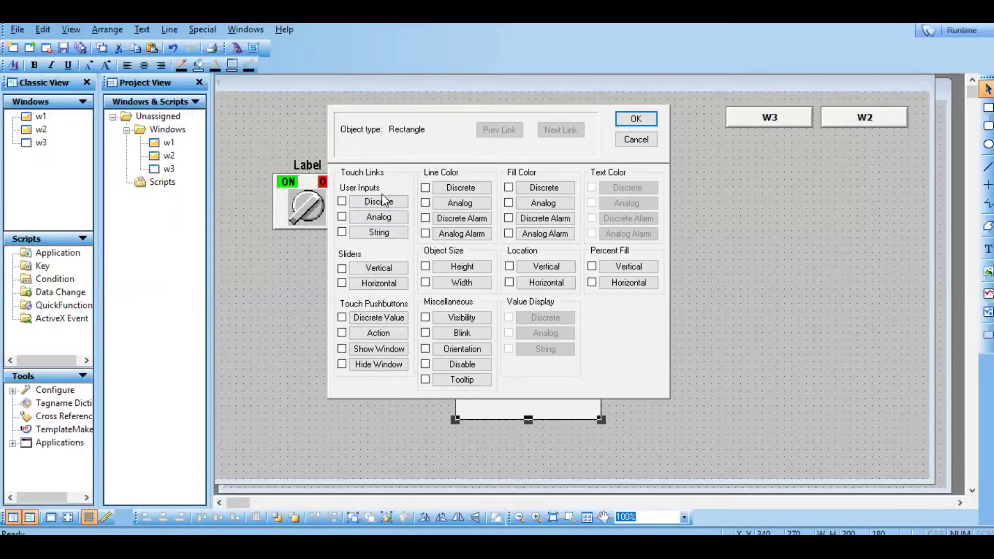
{"action": "left_click", "coordinate": [636, 140]}
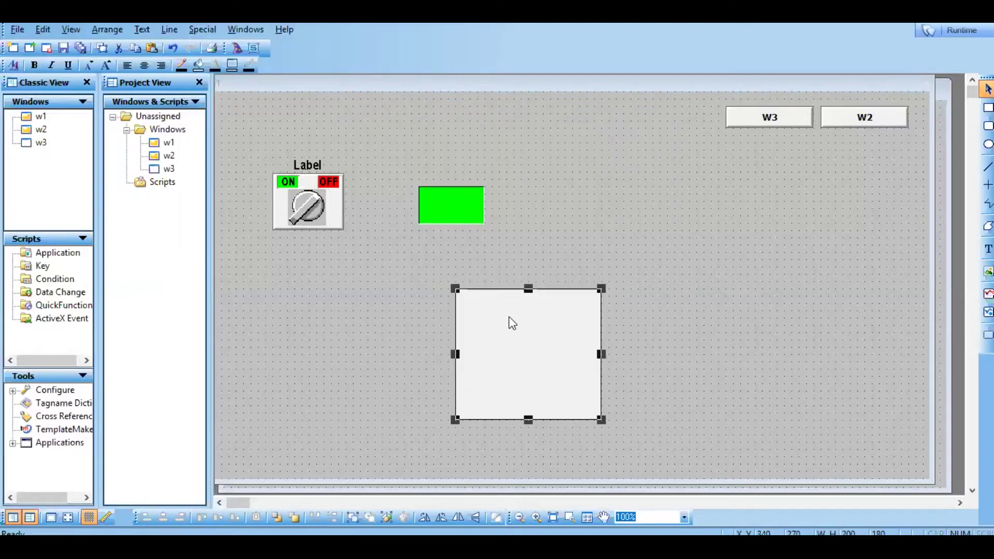
{"action": "key", "text": "Delete"}
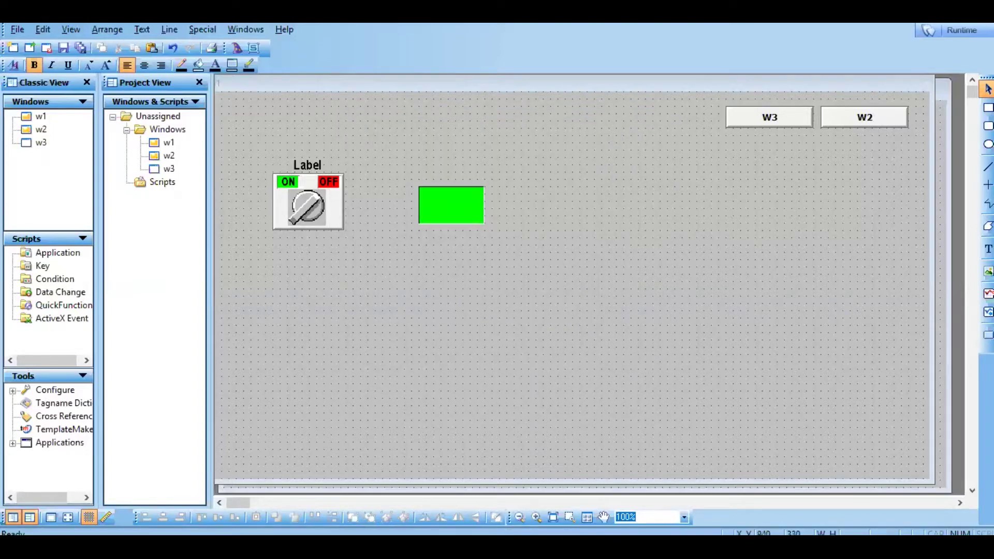
- Draw a button about 150 by 40 pixels in the lower middle of window w1
{"action": "left_click", "coordinate": [987, 334]}
{"action": "left_click_drag", "start_coordinate": [436, 331], "coordinate": [549, 362]}
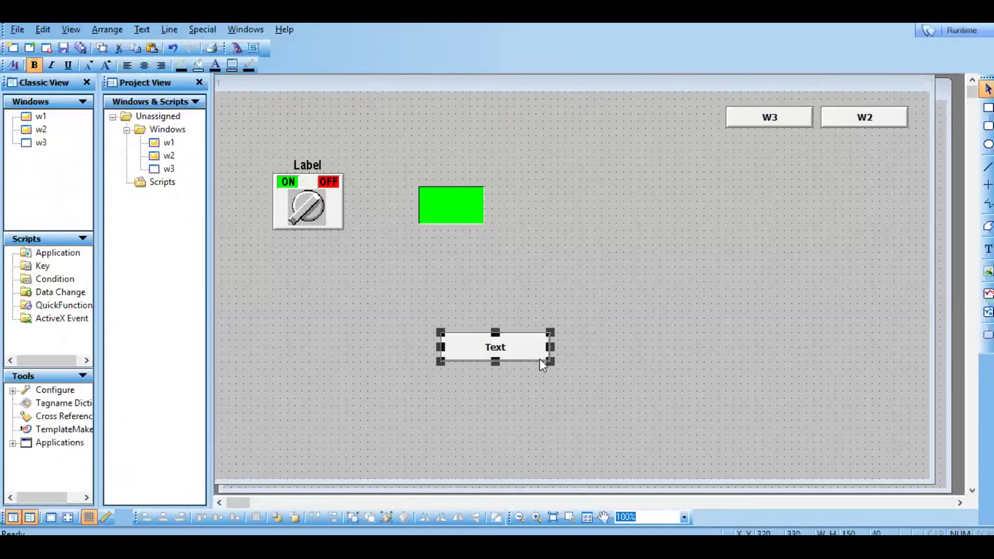
- Give the new button a discrete user input touch link to the local memory discrete tag sw1
{"action": "double_click", "coordinate": [518, 349]}
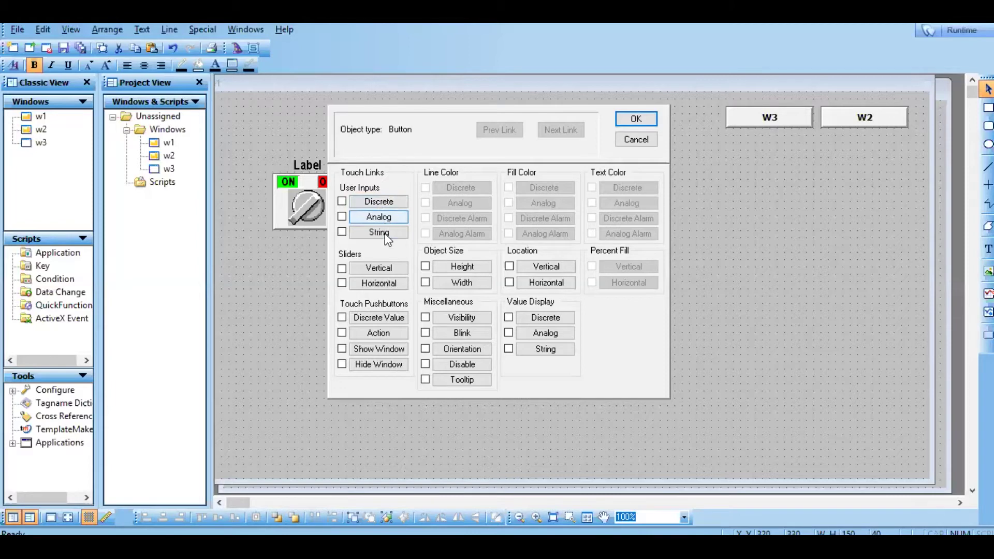
{"action": "left_click", "coordinate": [389, 202]}
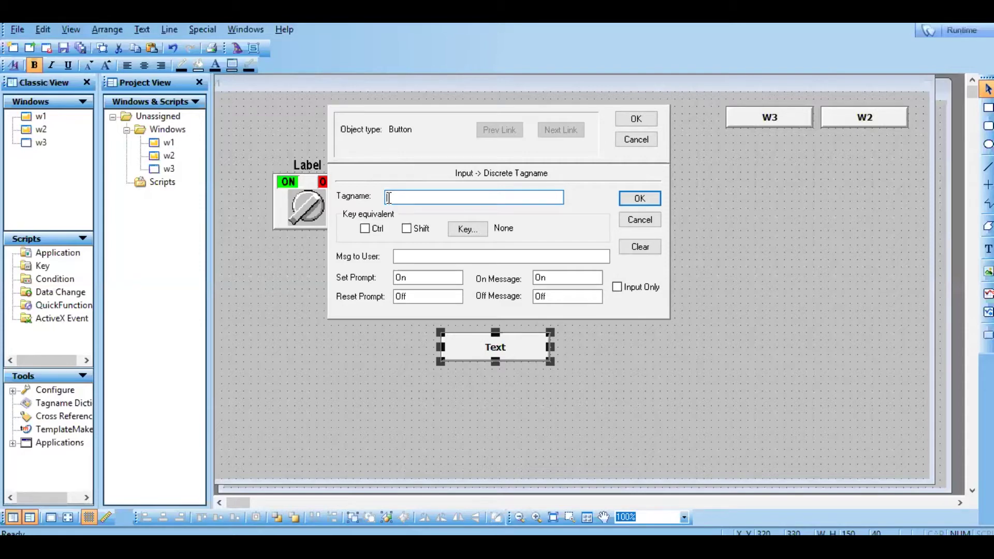
{"action": "double_click", "coordinate": [416, 197]}
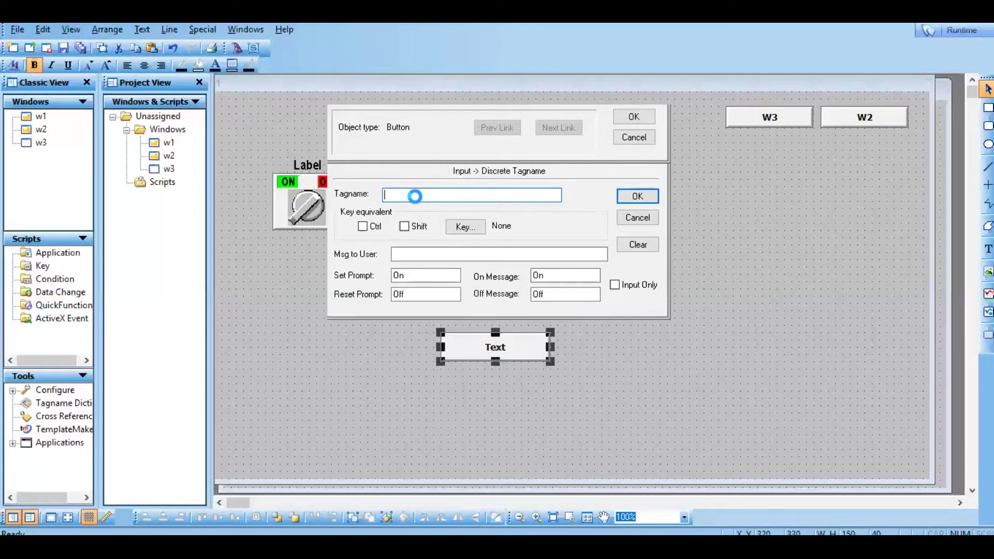
{"action": "double_click", "coordinate": [415, 196]}
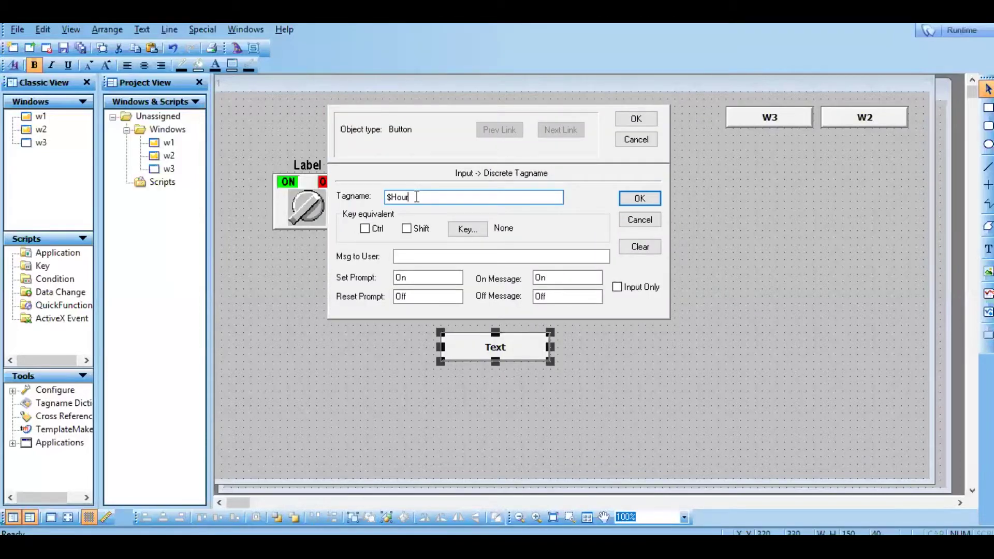
{"action": "key", "text": "BackSpace"}
{"action": "key", "text": "BackSpace"}
{"action": "key", "text": "BackSpace"}
{"action": "key", "text": "BackSpace"}
{"action": "double_click", "coordinate": [417, 197]}
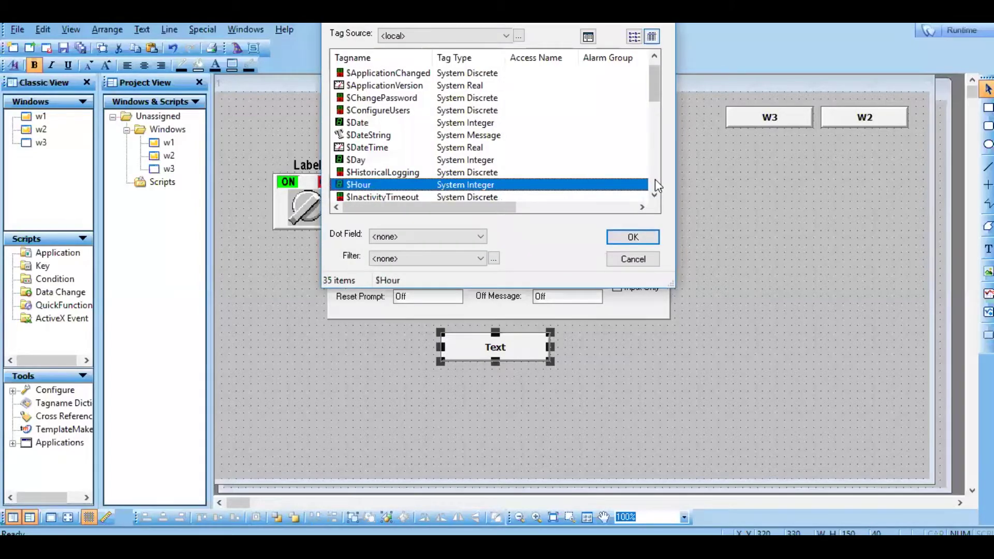
{"action": "scroll", "coordinate": [655, 179], "scroll_direction": "down", "scroll_amount": 8}
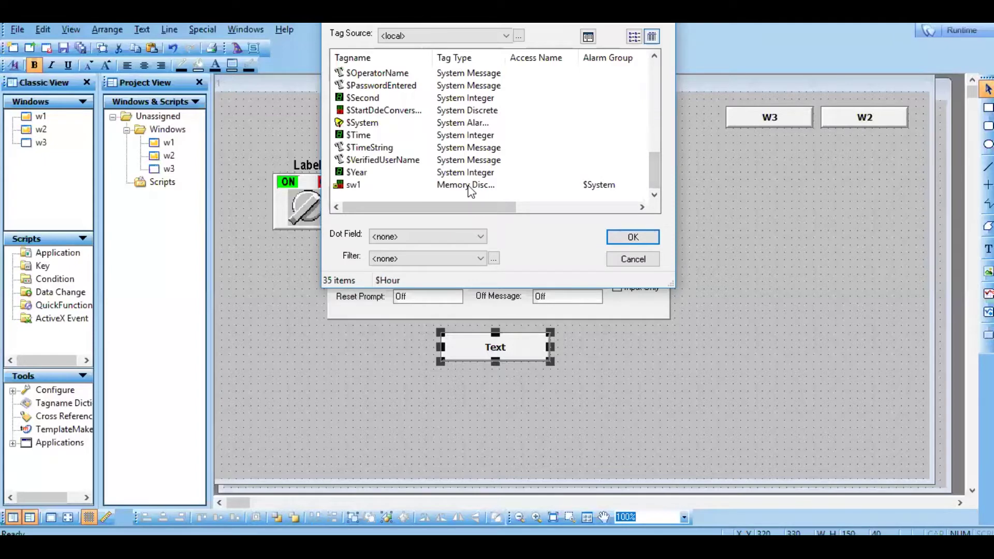
{"action": "double_click", "coordinate": [354, 186]}
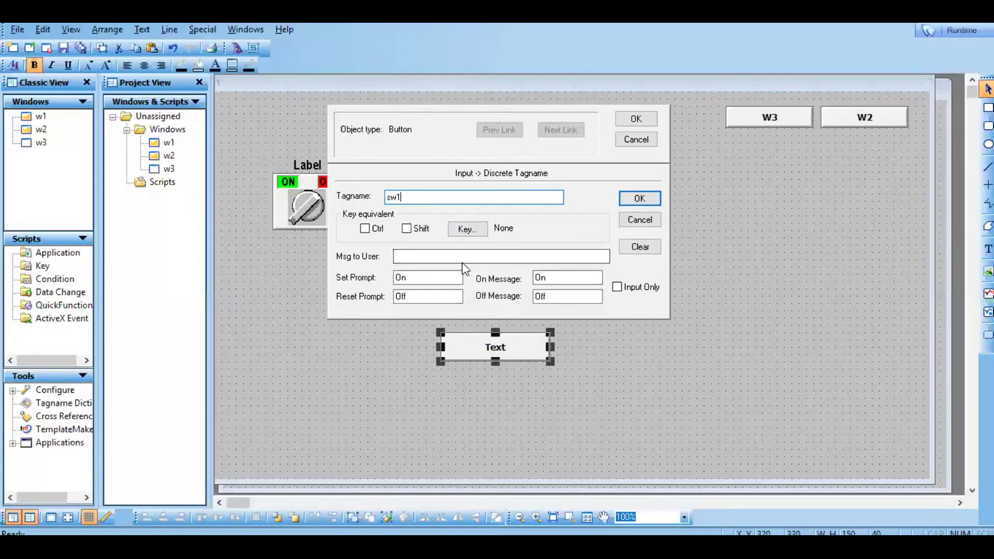
{"action": "left_click", "coordinate": [639, 199]}
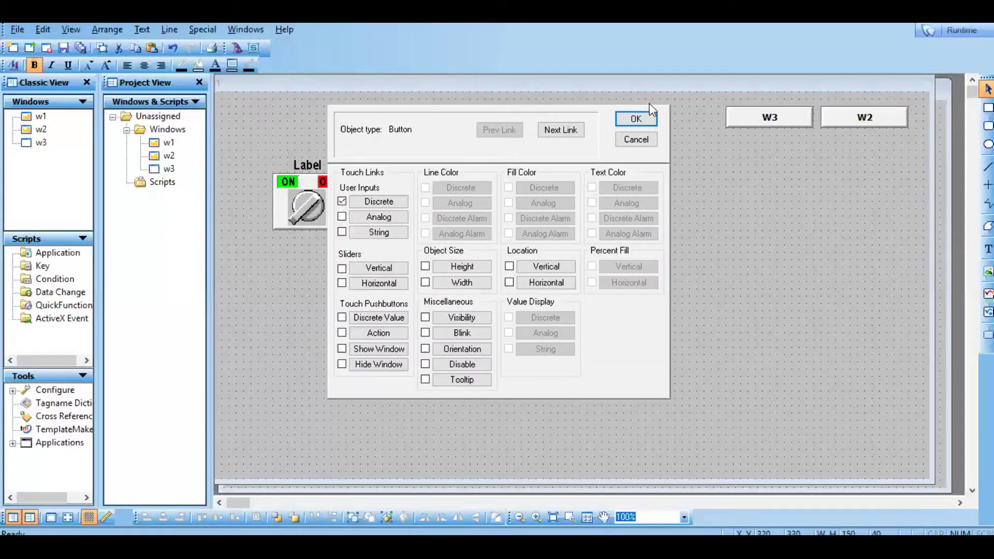
- Review the button's discrete user input link and apply its animation links
{"action": "left_click", "coordinate": [383, 203]}
{"action": "left_click", "coordinate": [459, 202]}
{"action": "left_click", "coordinate": [640, 199]}
{"action": "key", "text": "Return"}
{"action": "left_click", "coordinate": [606, 368]}
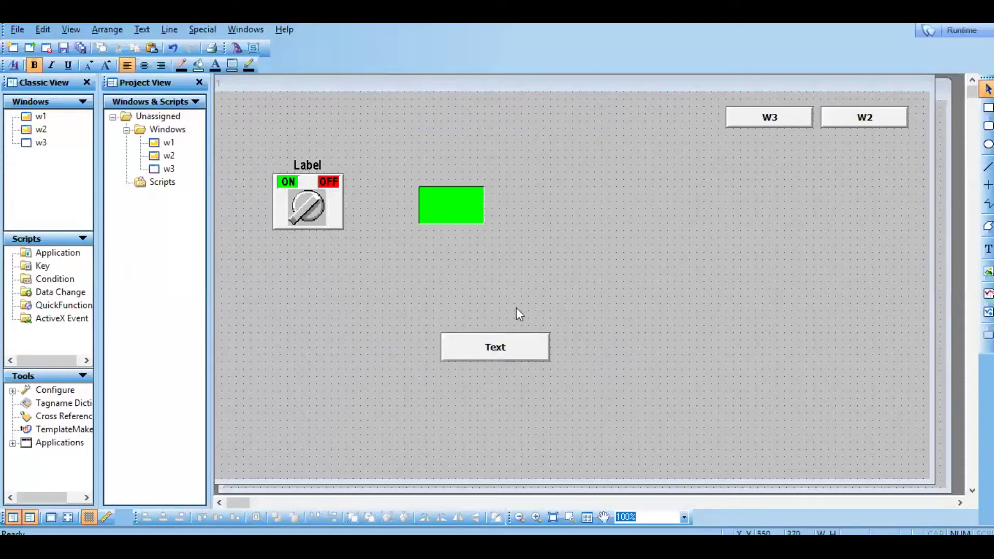
- Move the green light beside the Text button, at about X 500, Y 320, and confirm its wizard settings
{"action": "left_click", "coordinate": [461, 216]}
{"action": "mouse_move", "coordinate": [484, 224]}
{"action": "left_mouse_down"}
{"action": "mouse_move", "coordinate": [591, 234]}
{"action": "mouse_move", "coordinate": [642, 346]}
{"action": "mouse_move", "coordinate": [484, 224]}
{"action": "left_mouse_up"}
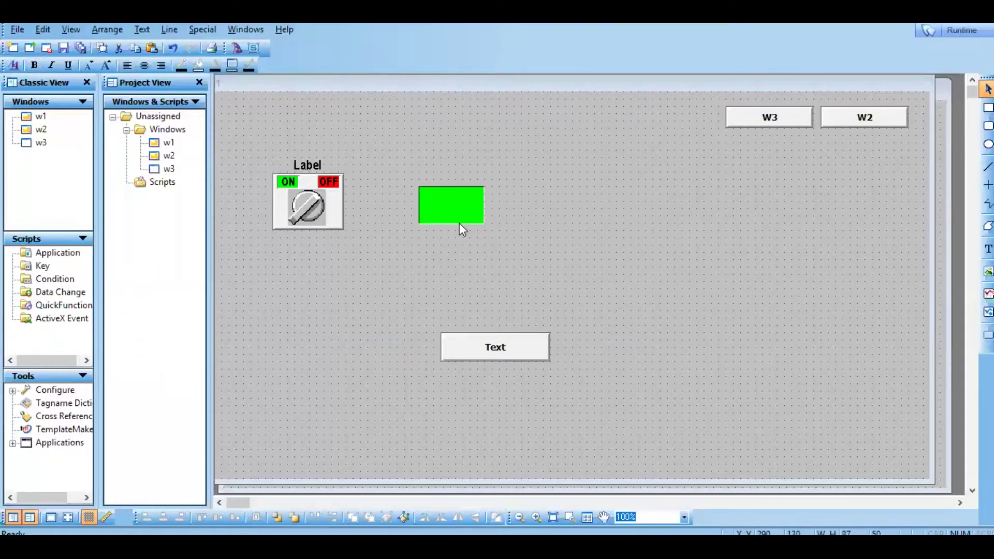
{"action": "left_click", "coordinate": [458, 222]}
{"action": "left_click_drag", "start_coordinate": [440, 198], "coordinate": [593, 341]}
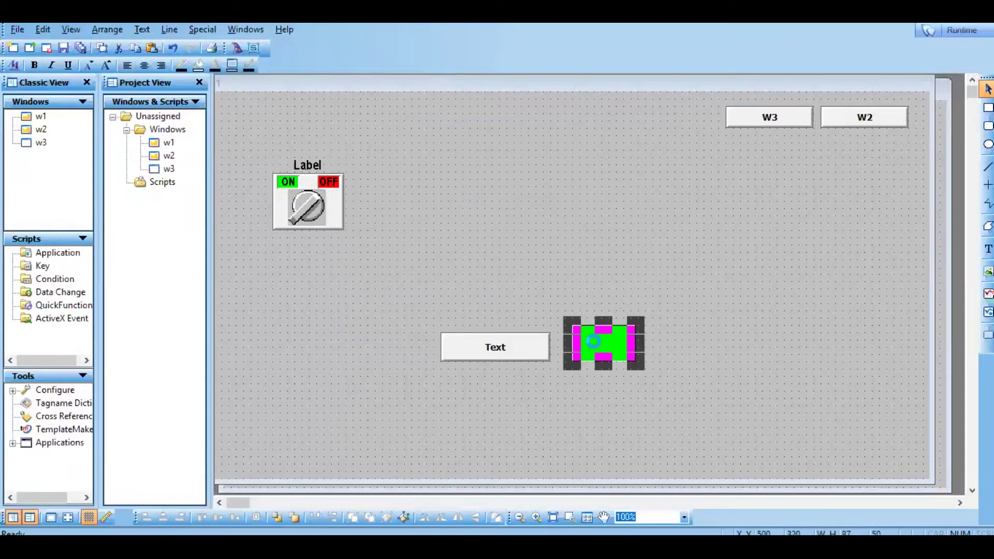
{"action": "double_click", "coordinate": [594, 340]}
{"action": "left_click", "coordinate": [623, 223]}
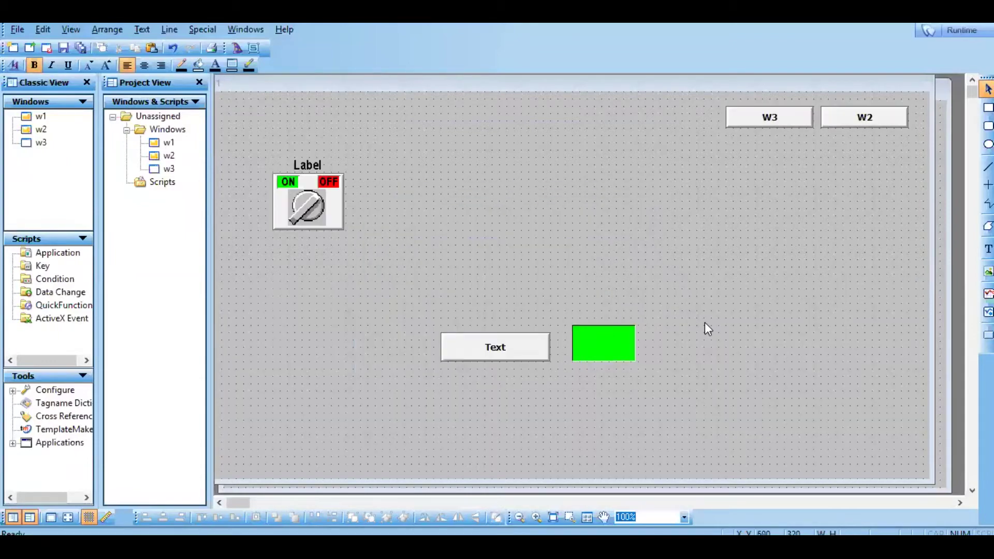
- Substitute the Text button's caption string with "on/off"
{"action": "left_click", "coordinate": [505, 353]}
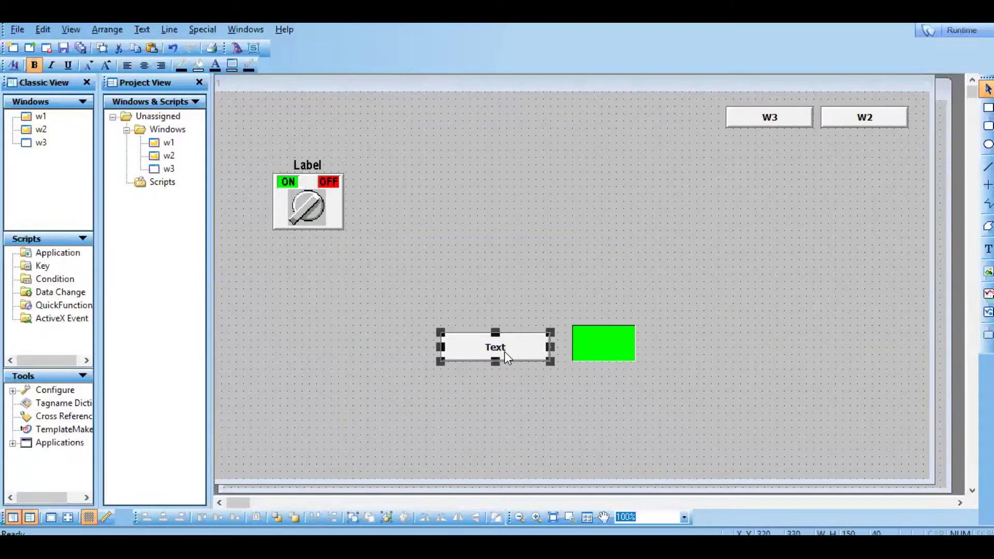
{"action": "right_click", "coordinate": [504, 352]}
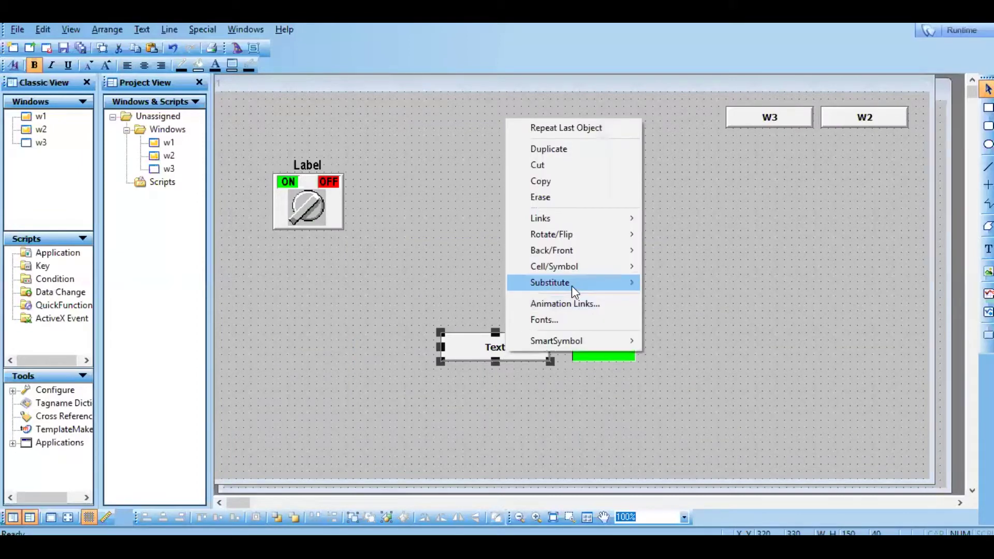
{"action": "left_click", "coordinate": [694, 299]}
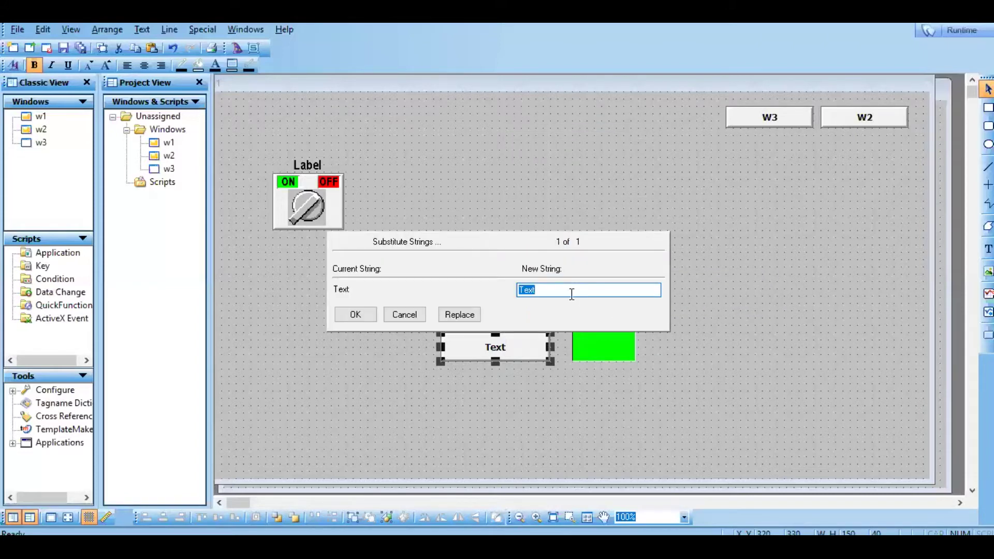
{"action": "type", "text": "on/off"}
{"action": "left_click", "coordinate": [355, 314]}
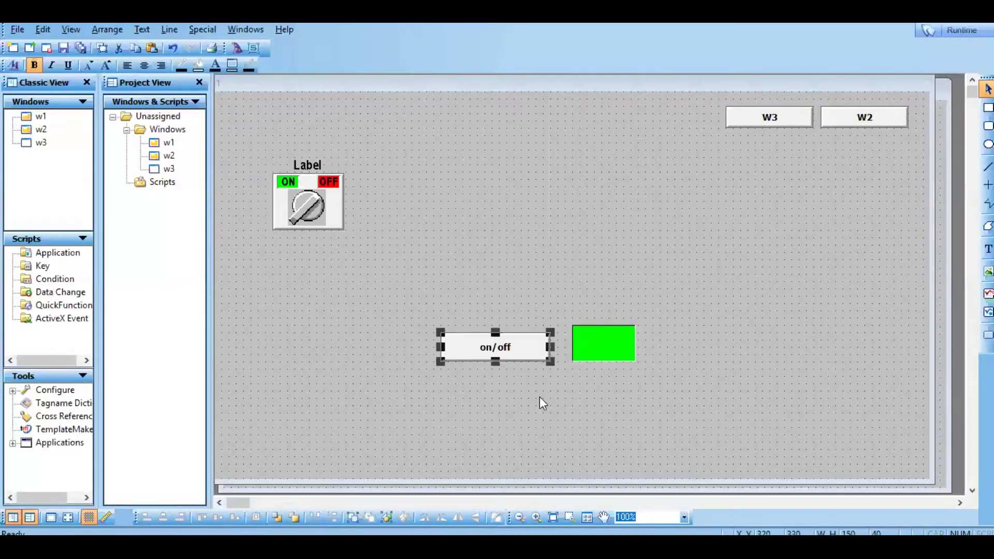
{"action": "left_click", "coordinate": [539, 397]}
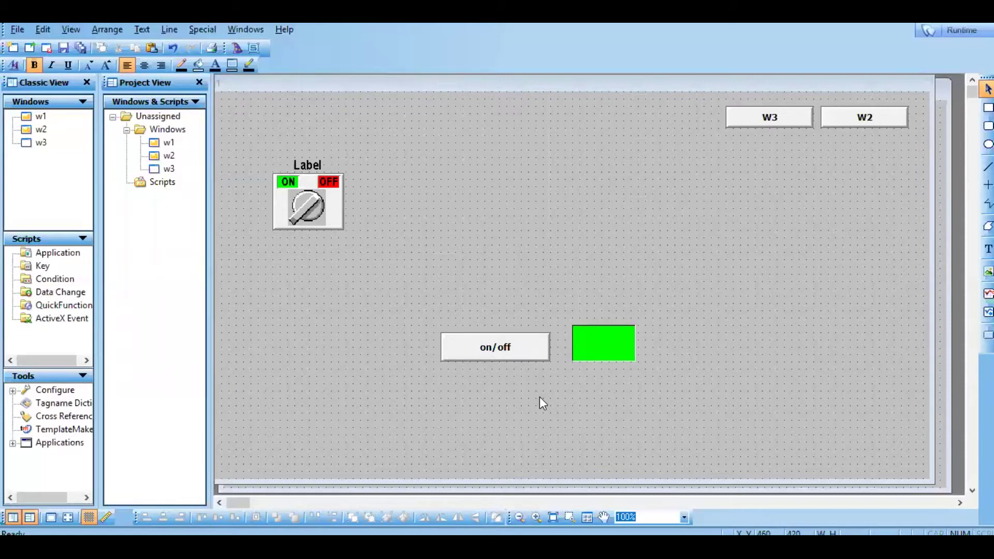
- Switch the application to runtime and bring up window w1
{"action": "left_click", "coordinate": [950, 30]}
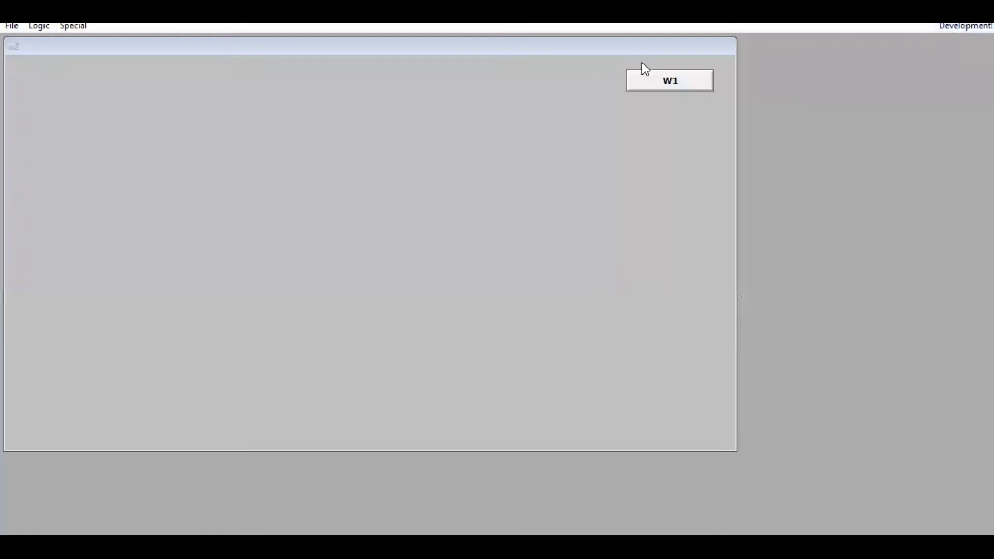
{"action": "left_click", "coordinate": [650, 80]}
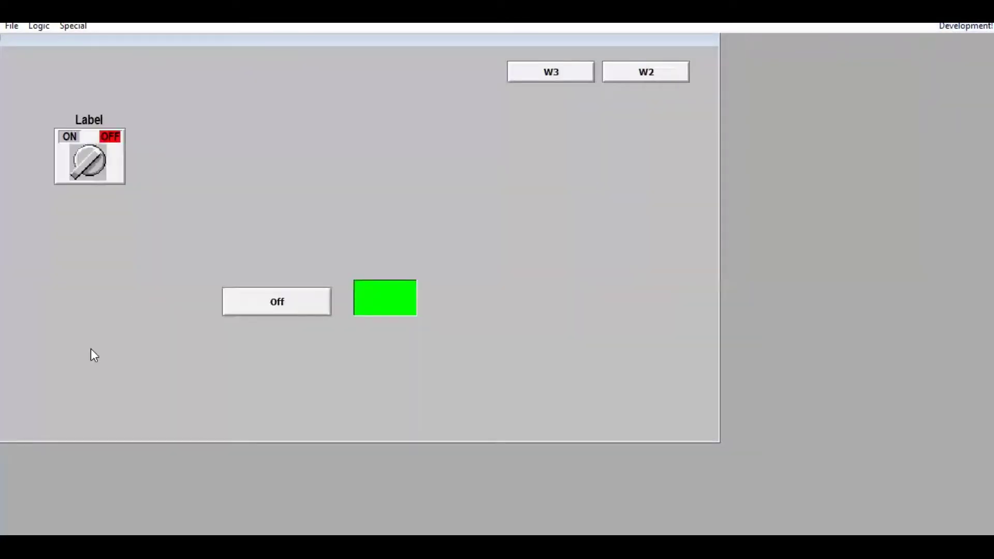
- Test the discrete input button by setting it alternately to On and Off several times, finishing with Off
{"action": "left_click", "coordinate": [305, 313]}
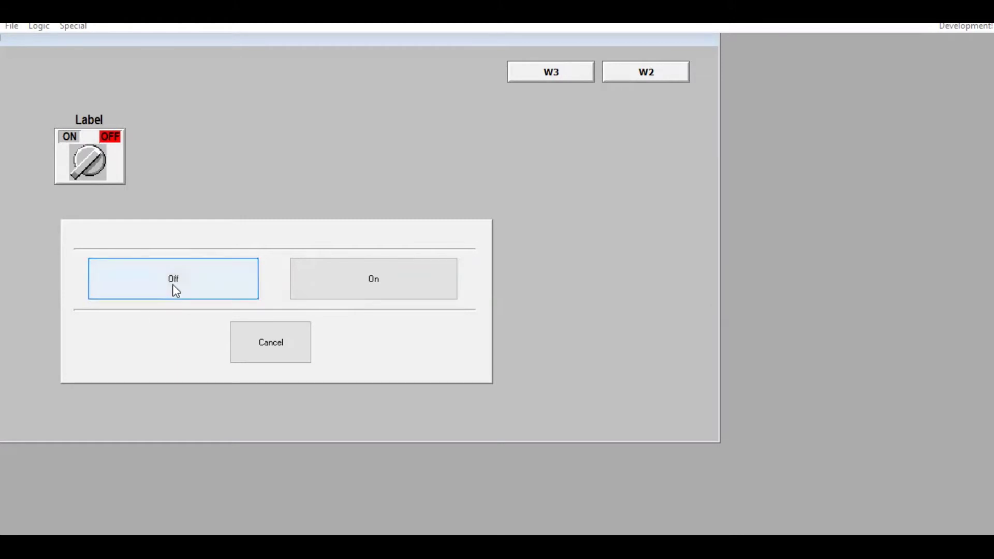
{"action": "left_click", "coordinate": [396, 277]}
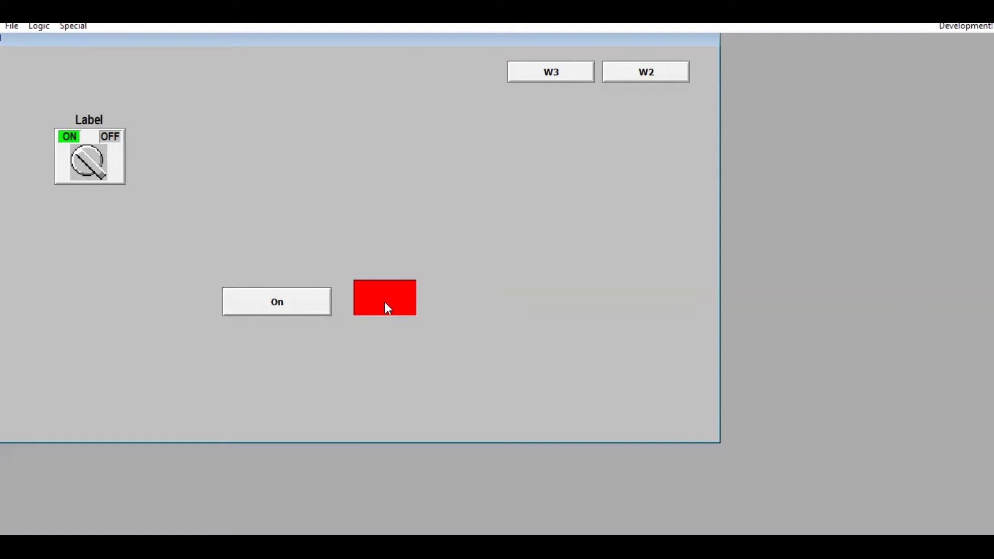
{"action": "left_click", "coordinate": [294, 306]}
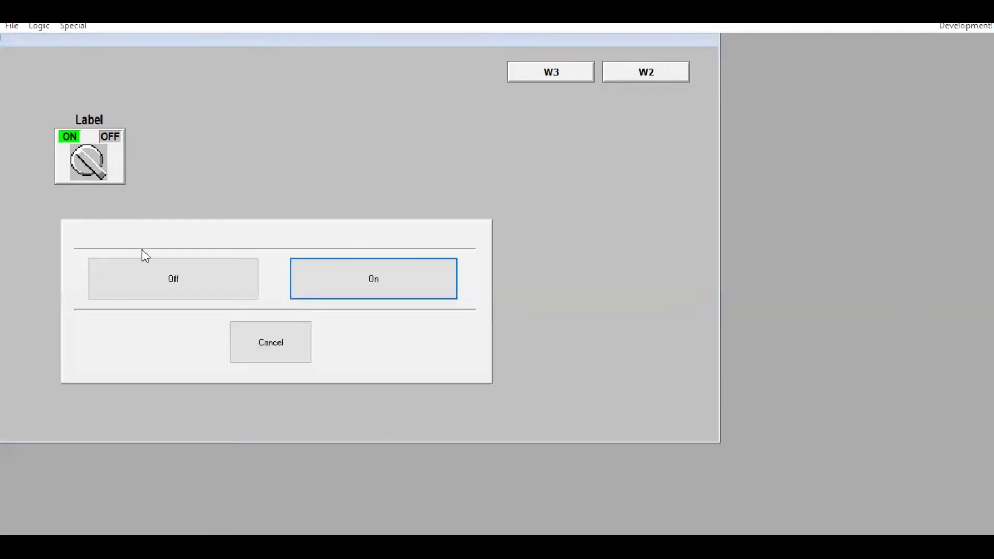
{"action": "left_click", "coordinate": [160, 279]}
{"action": "left_click", "coordinate": [286, 303]}
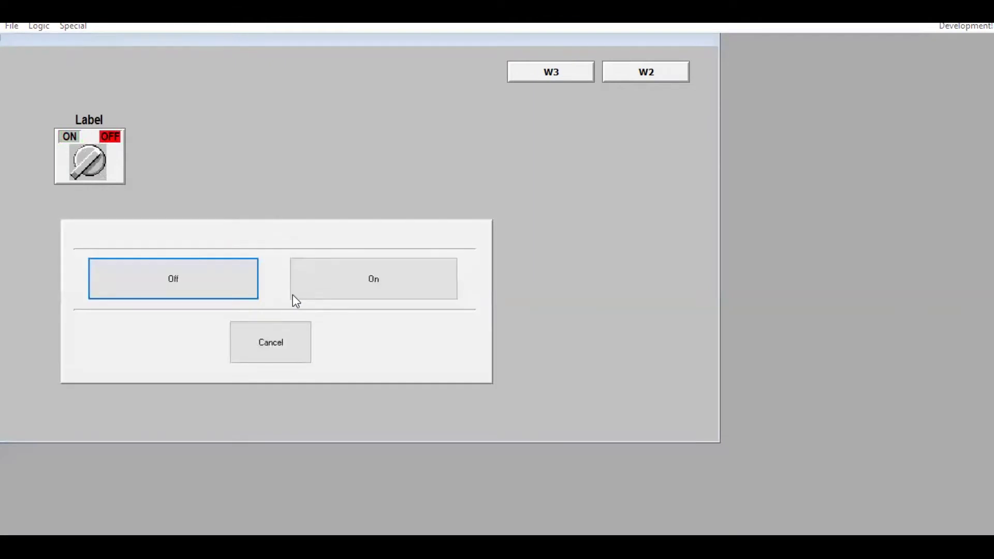
{"action": "left_click", "coordinate": [334, 285]}
{"action": "left_click", "coordinate": [305, 299]}
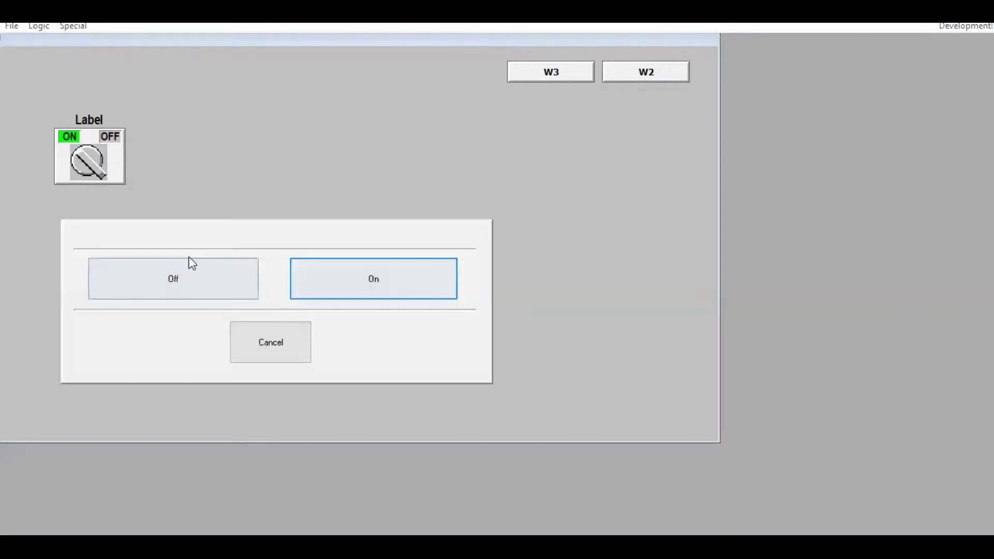
{"action": "left_click", "coordinate": [189, 277]}
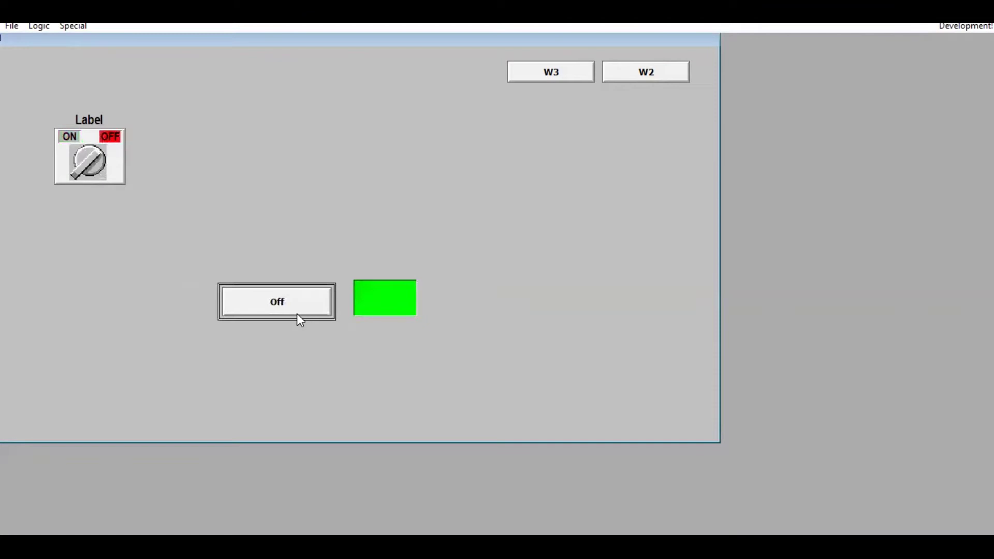
{"action": "left_click", "coordinate": [297, 313]}
{"action": "left_click", "coordinate": [402, 292]}
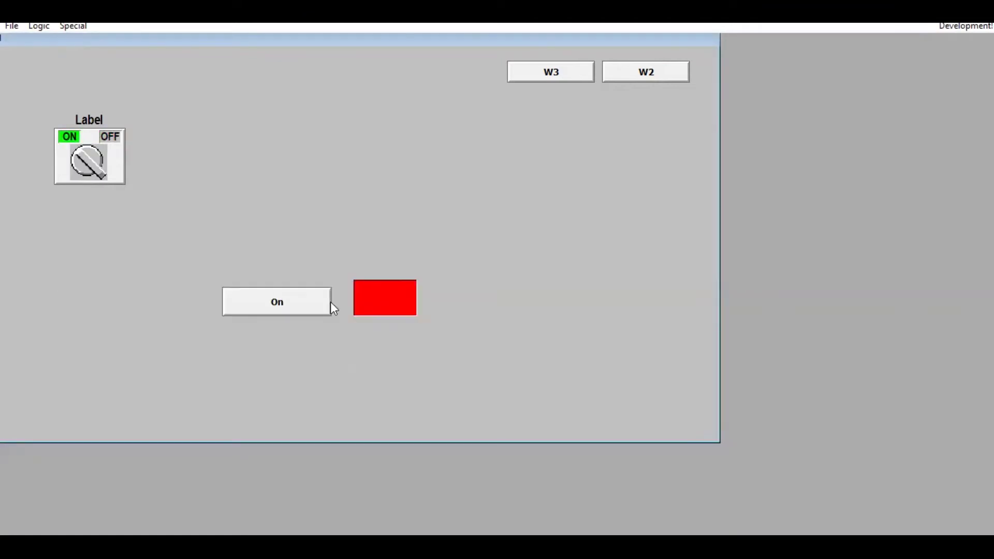
{"action": "left_click", "coordinate": [303, 306]}
{"action": "left_click", "coordinate": [212, 281]}
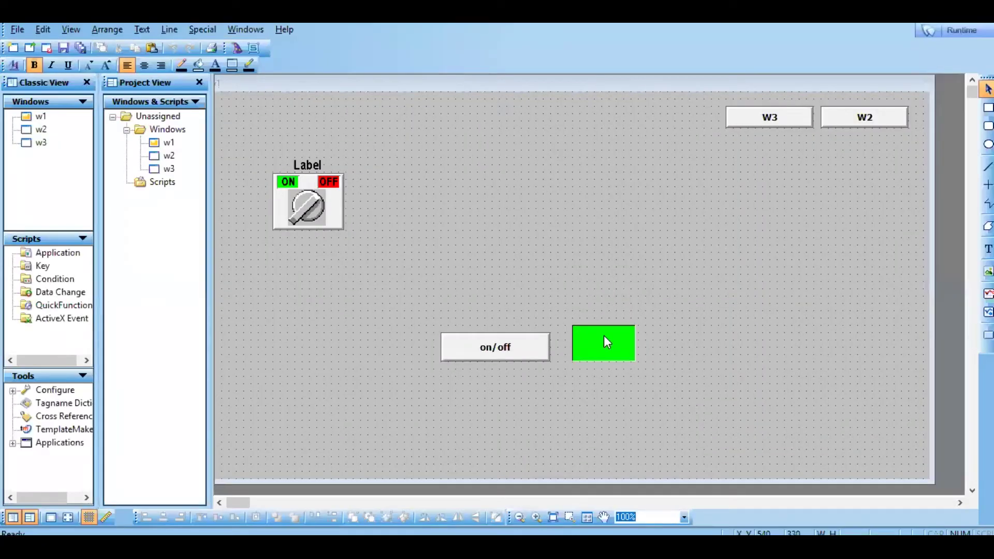
- Set the light's fill color to green for the On state and red for the Off state
{"action": "double_click", "coordinate": [604, 335]}
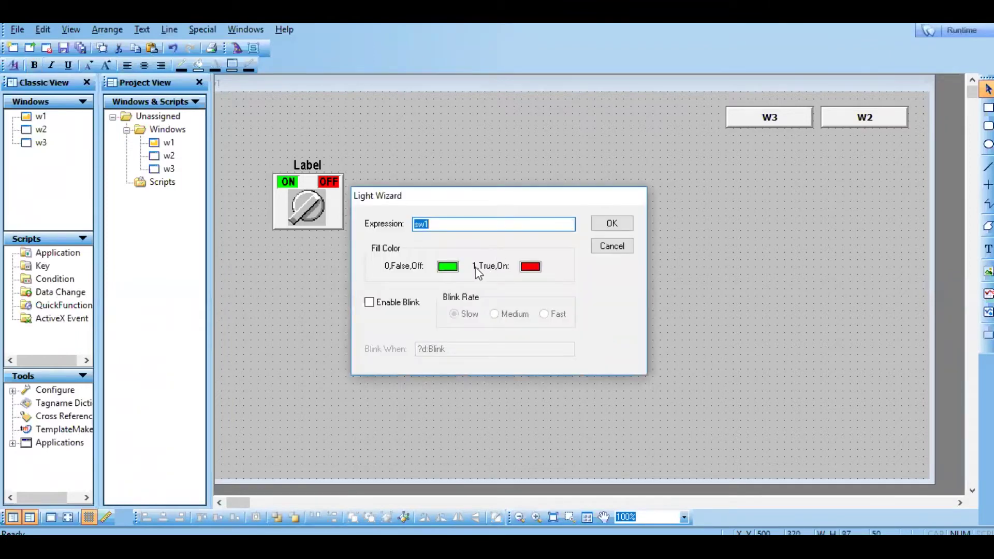
{"action": "left_click", "coordinate": [531, 266]}
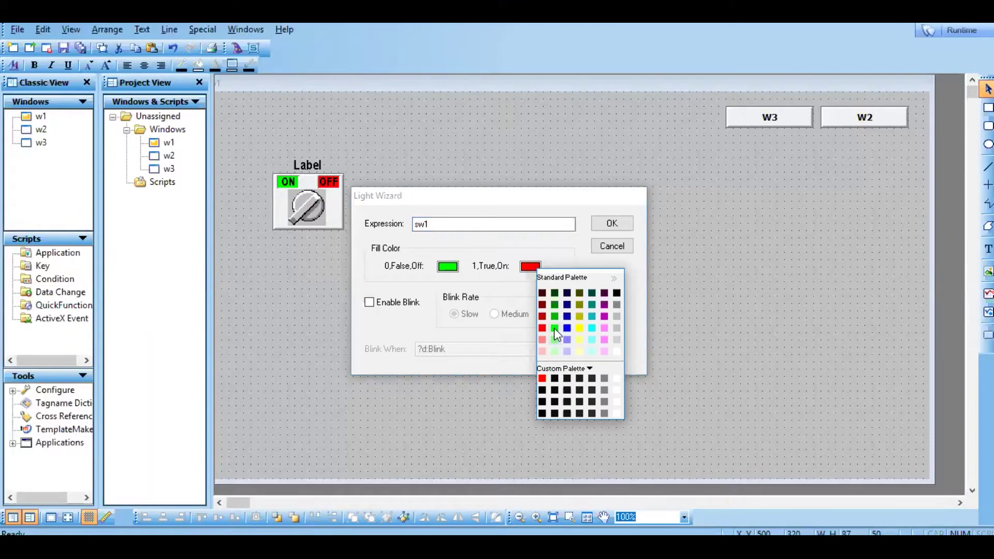
{"action": "left_click", "coordinate": [554, 328]}
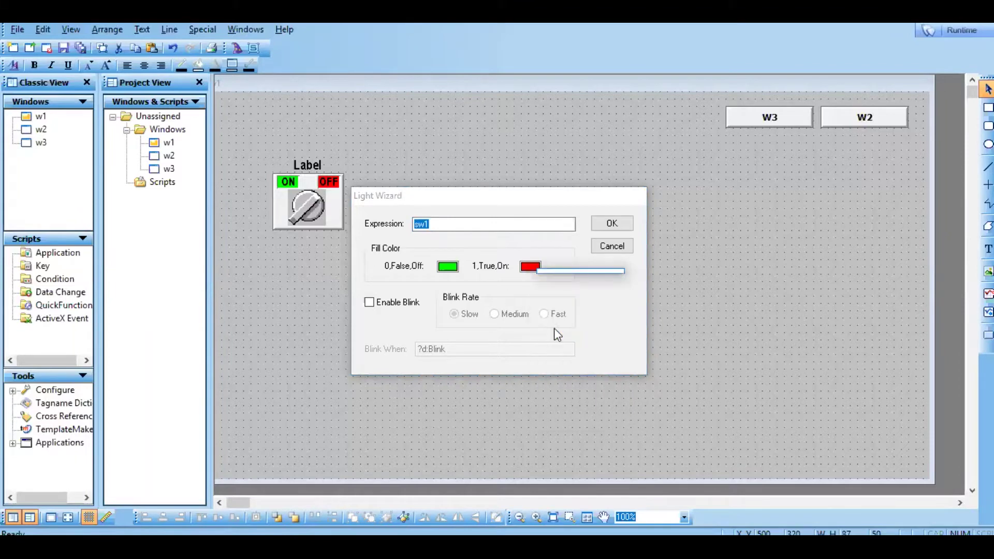
{"action": "left_click", "coordinate": [445, 267]}
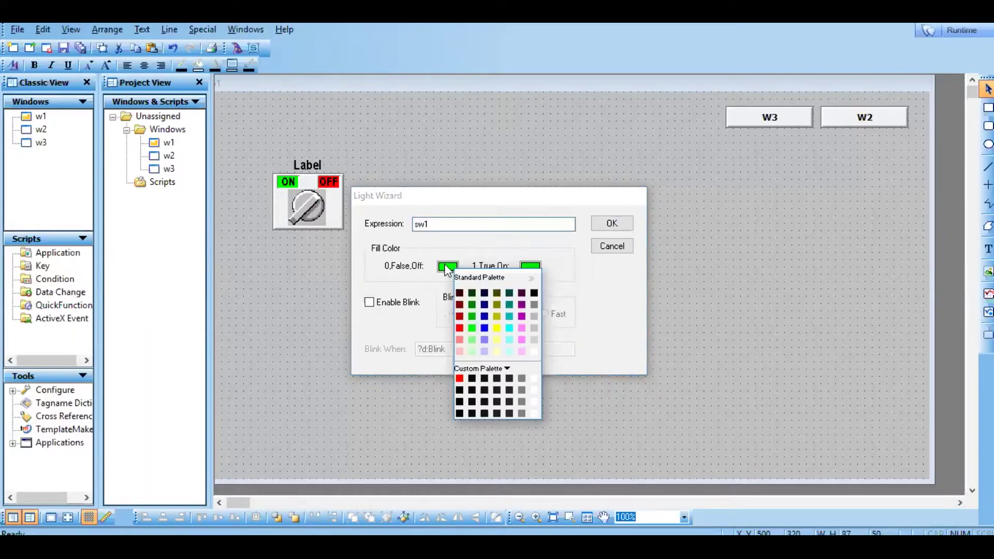
{"action": "left_click", "coordinate": [459, 327]}
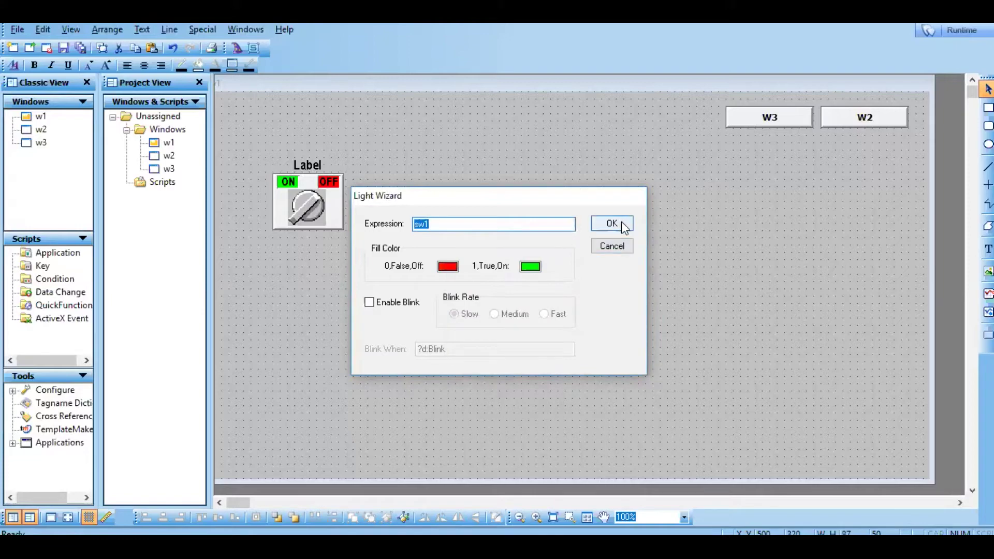
{"action": "key", "text": "Return"}
{"action": "left_click", "coordinate": [673, 370]}
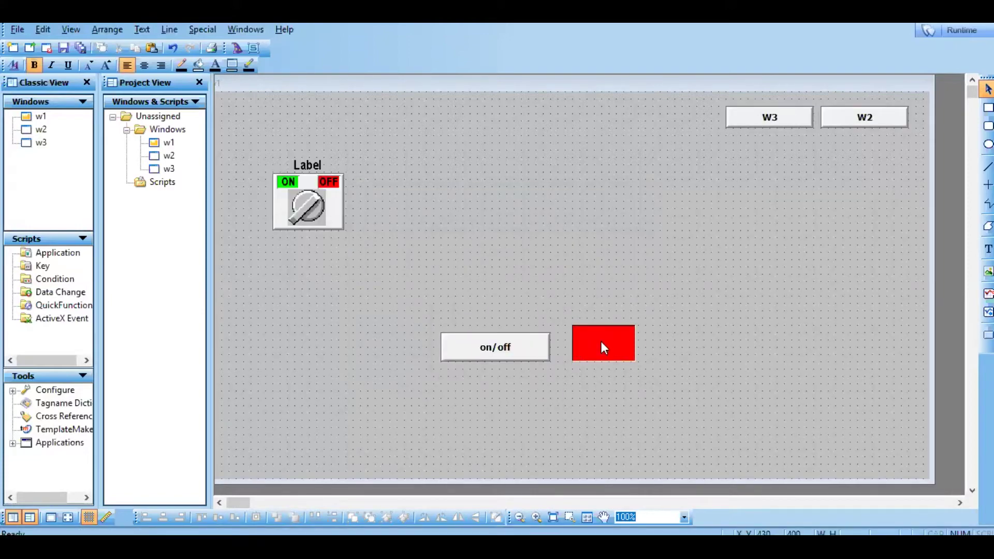
- Review the on/off button's discrete user input settings and leave them without changes
{"action": "left_click", "coordinate": [504, 337]}
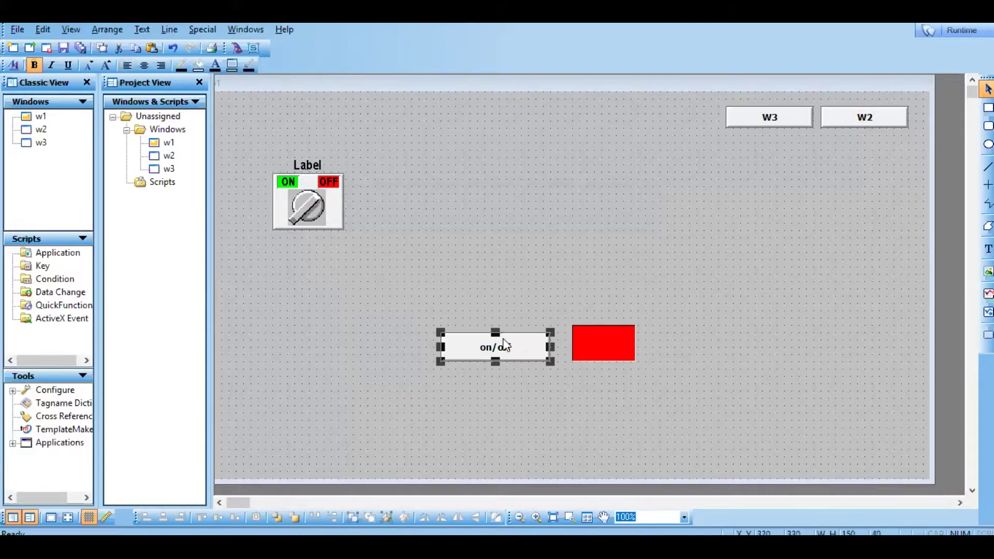
{"action": "double_click", "coordinate": [505, 345]}
{"action": "left_click", "coordinate": [384, 201]}
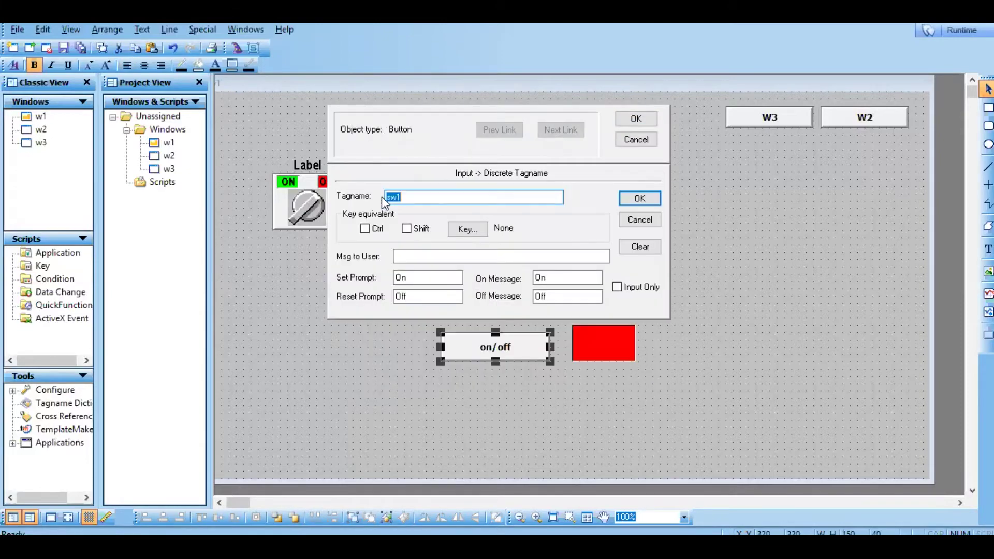
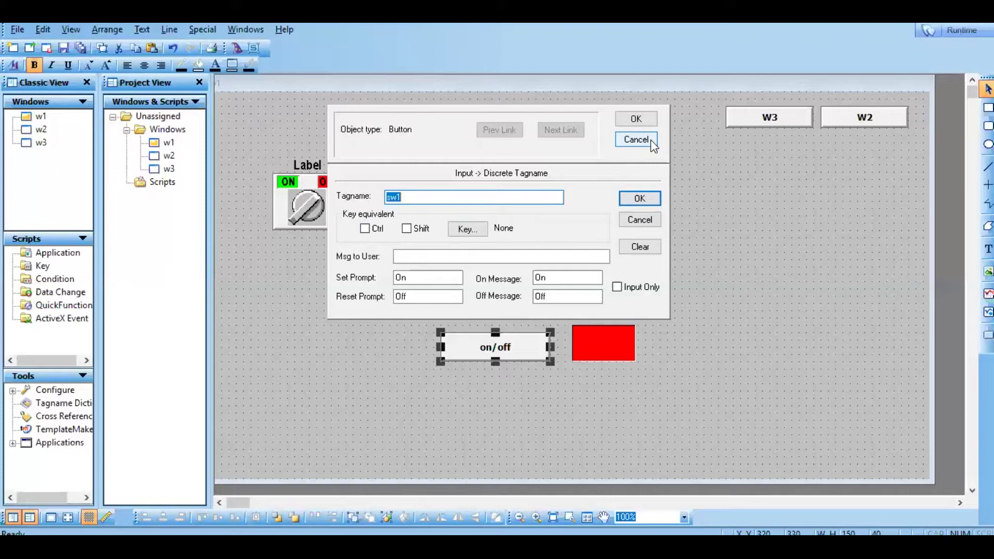
{"action": "left_click", "coordinate": [652, 144]}
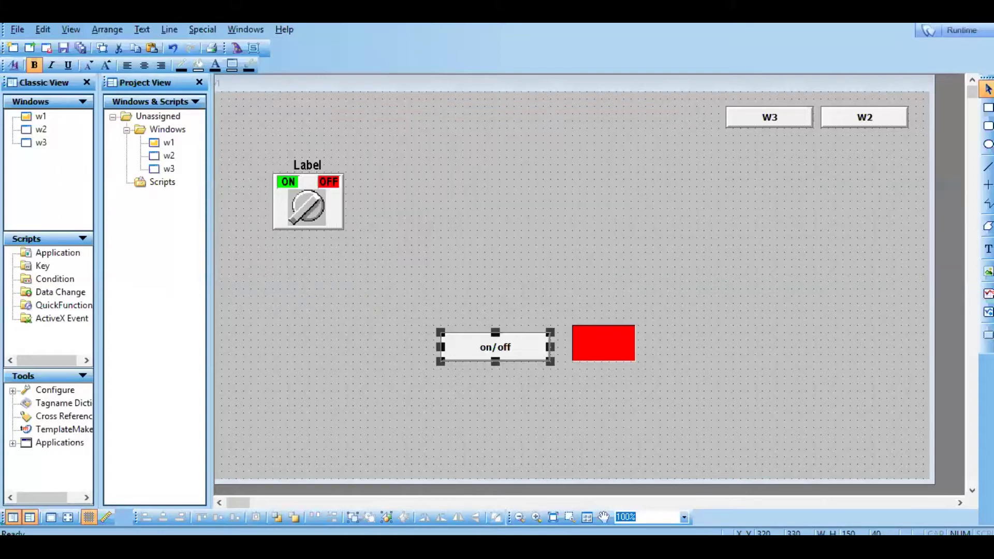
- In runtime, open the on/off button's input dialog, cancel it, and return to development
{"action": "left_click", "coordinate": [972, 31]}
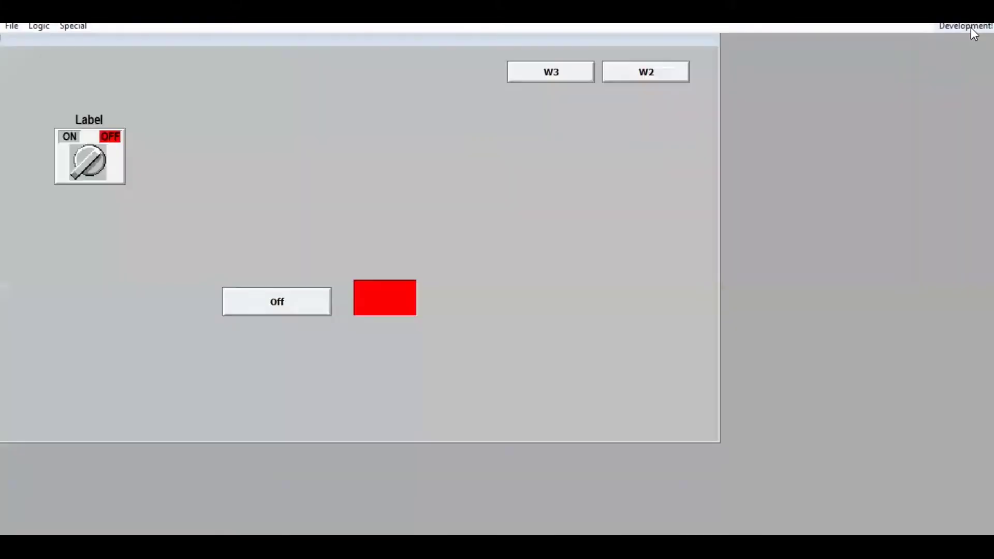
{"action": "left_click", "coordinate": [307, 313]}
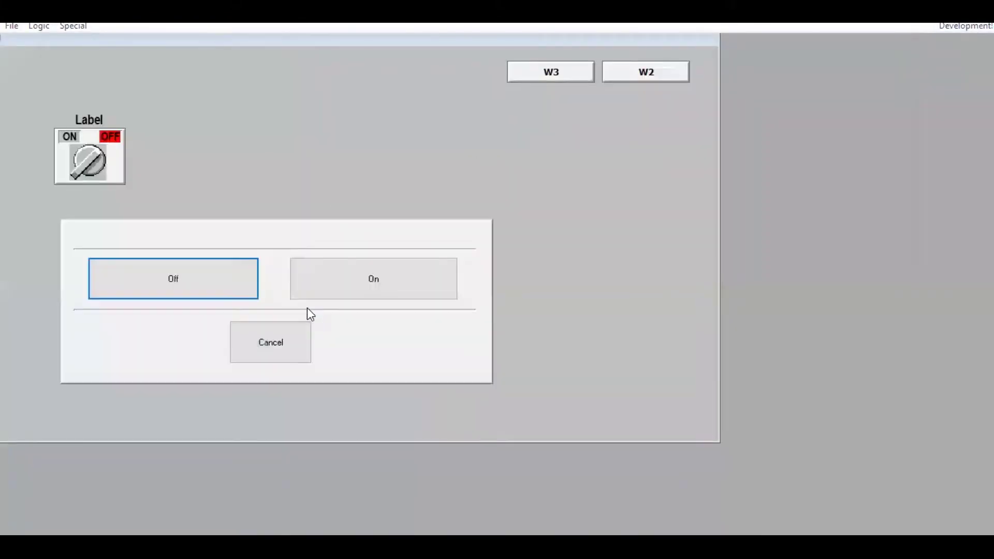
{"action": "left_click", "coordinate": [282, 346]}
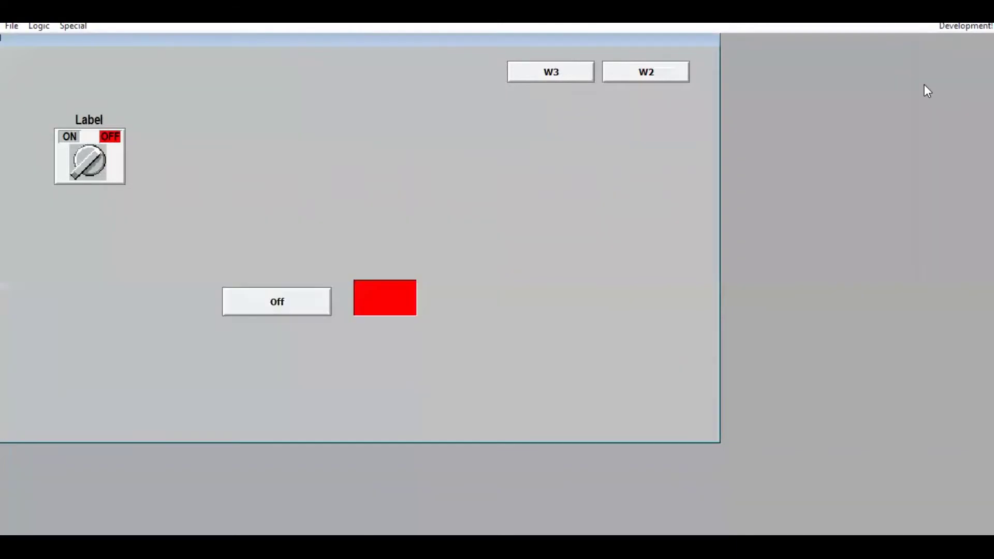
{"action": "left_click", "coordinate": [970, 26]}
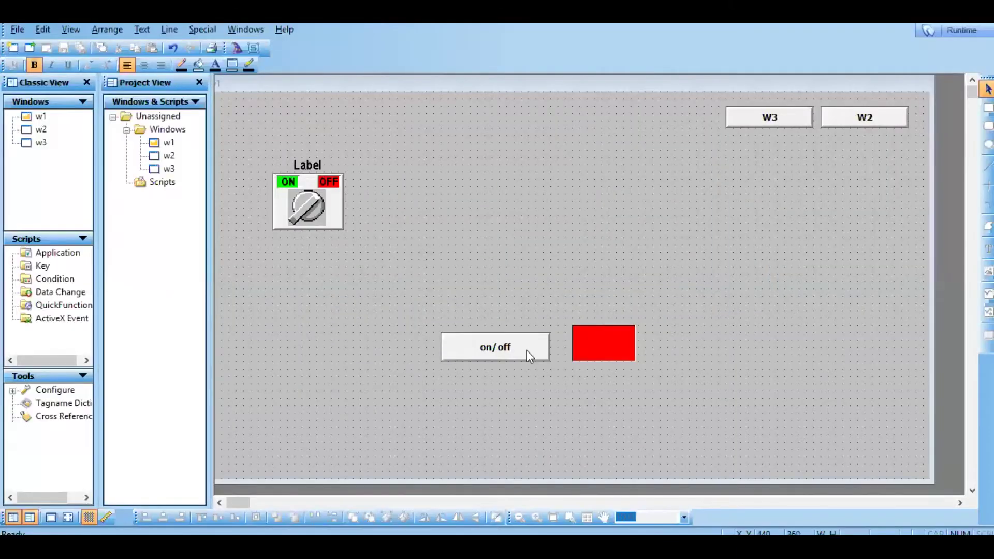
- Assign 1 as the key equivalent in the on/off button's discrete user input link
{"action": "double_click", "coordinate": [527, 349]}
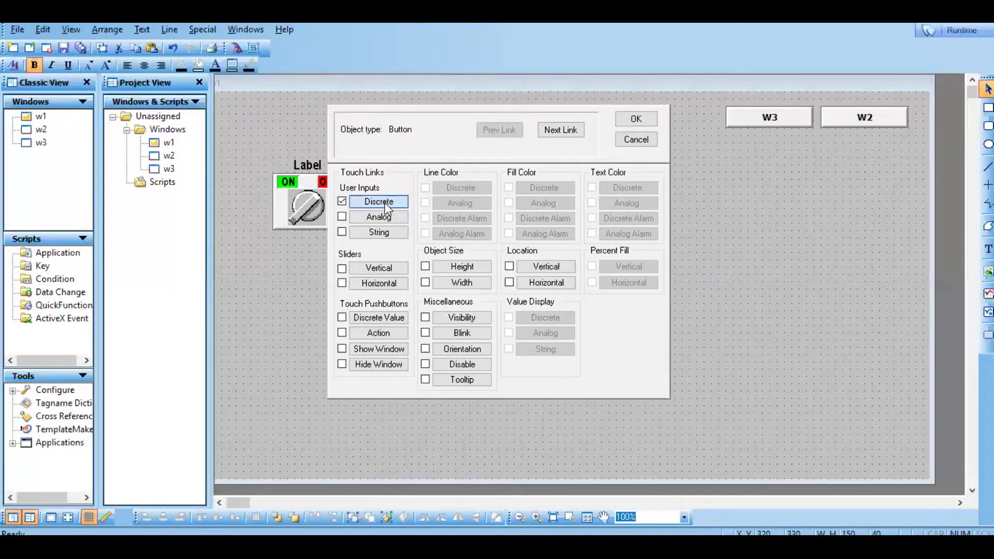
{"action": "left_click", "coordinate": [384, 202]}
{"action": "left_click", "coordinate": [474, 229]}
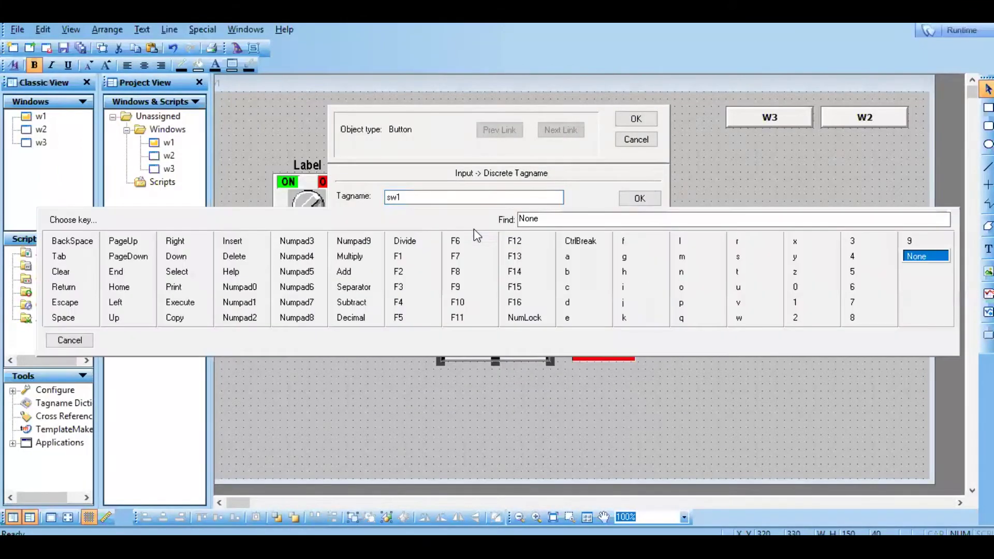
{"action": "left_click", "coordinate": [795, 302]}
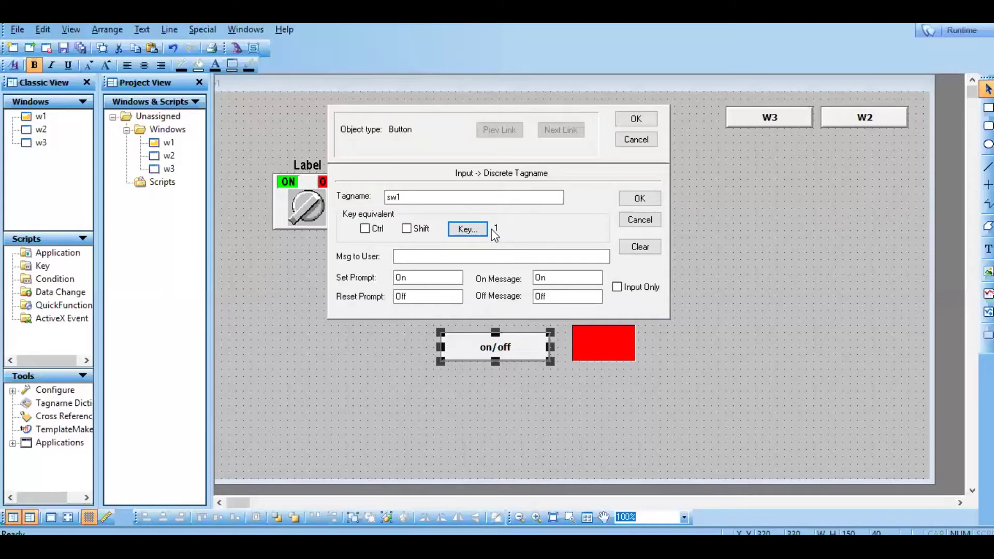
{"action": "left_click", "coordinate": [654, 199]}
{"action": "left_click", "coordinate": [636, 121]}
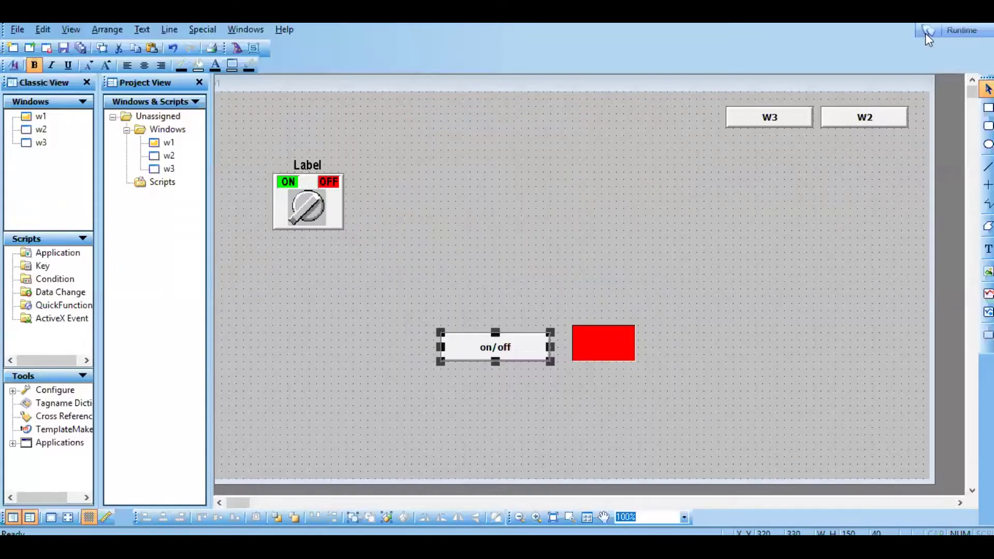
- Test the key equivalent 1 in runtime by setting the button On and Off, and return to development
{"action": "left_click", "coordinate": [963, 29]}
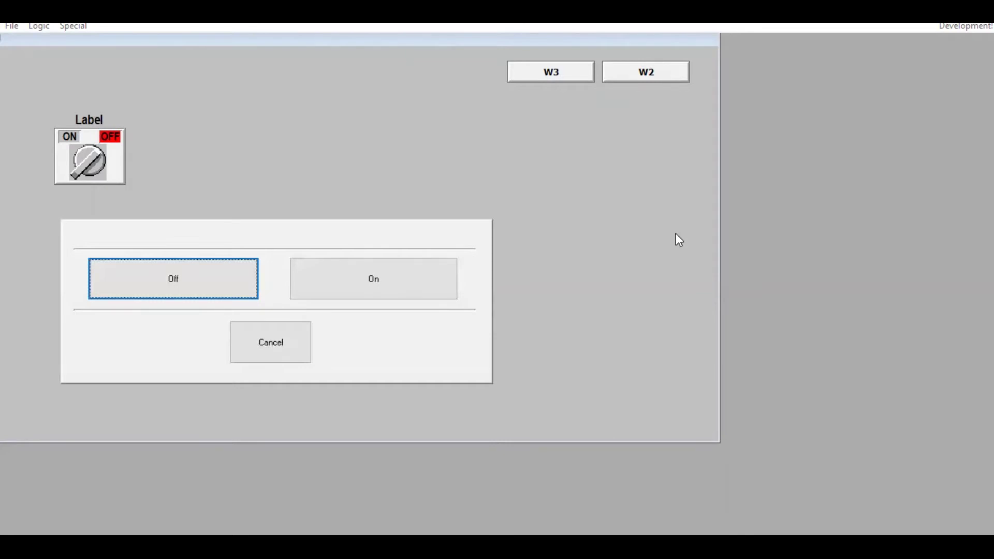
{"action": "left_click", "coordinate": [364, 282]}
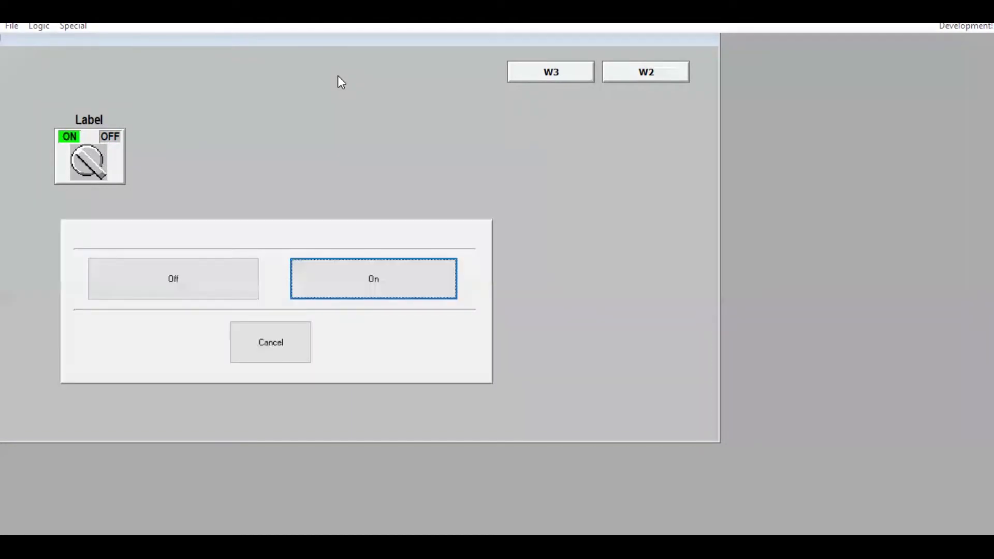
{"action": "left_click", "coordinate": [231, 281]}
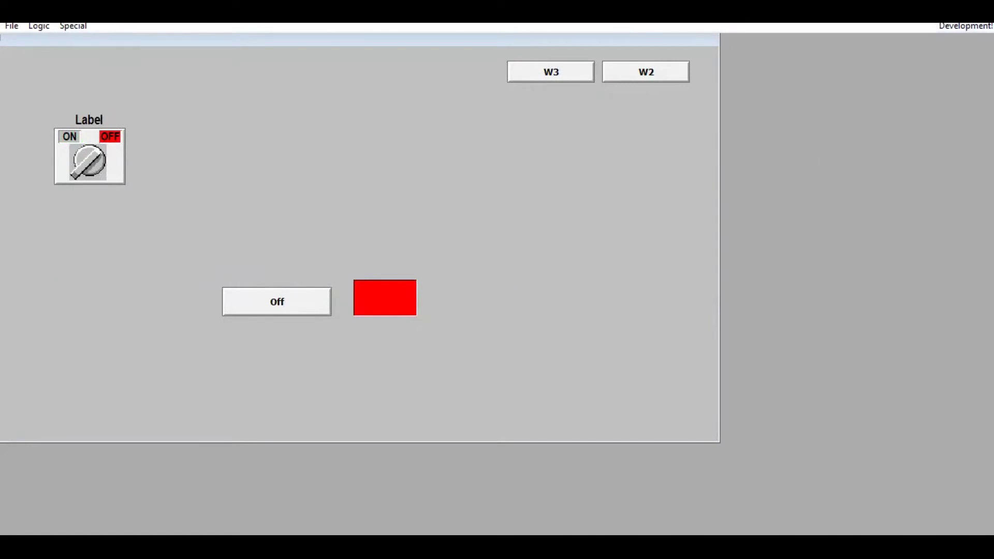
{"action": "left_click", "coordinate": [955, 27]}
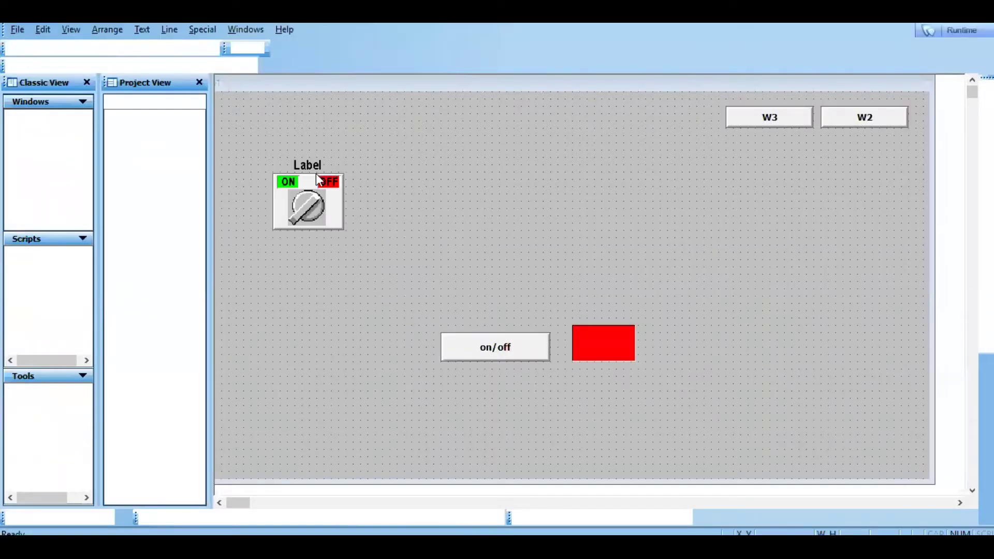
- Set the on/off button's message to user to "welcome" and check its input dialog in runtime before returning to development
{"action": "double_click", "coordinate": [507, 342]}
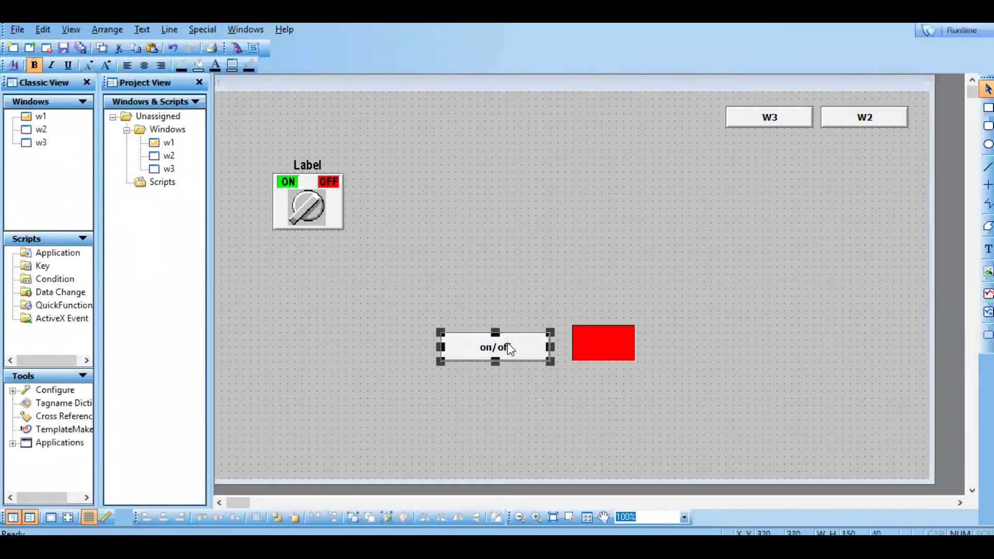
{"action": "left_click", "coordinate": [373, 200]}
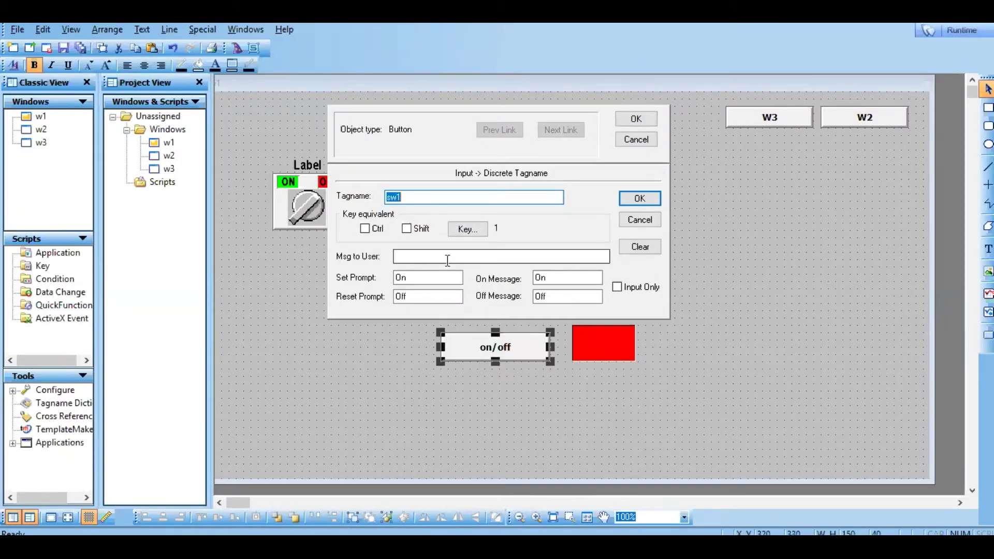
{"action": "left_click", "coordinate": [420, 259]}
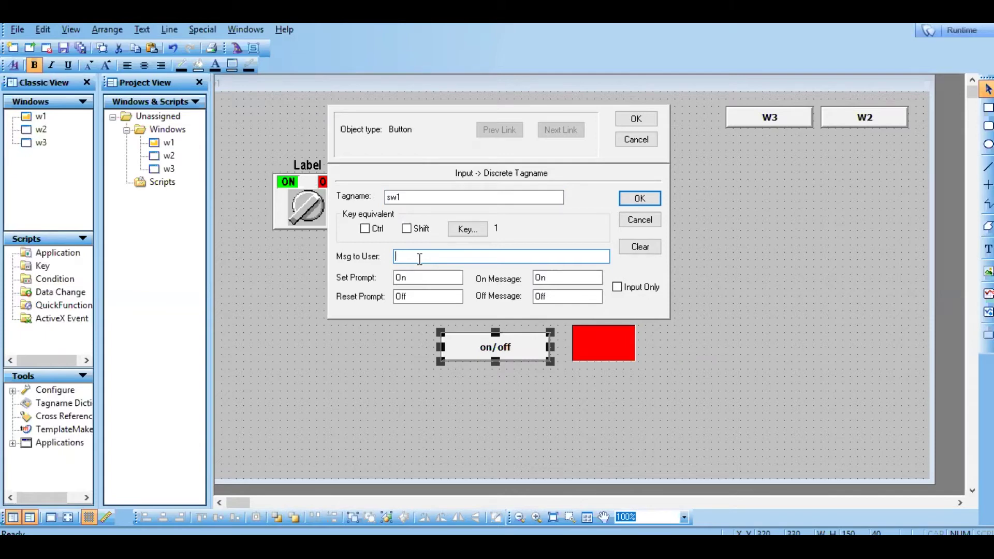
{"action": "type", "text": "welcome"}
{"action": "left_click", "coordinate": [653, 204]}
{"action": "left_click", "coordinate": [636, 120]}
{"action": "left_click", "coordinate": [941, 33]}
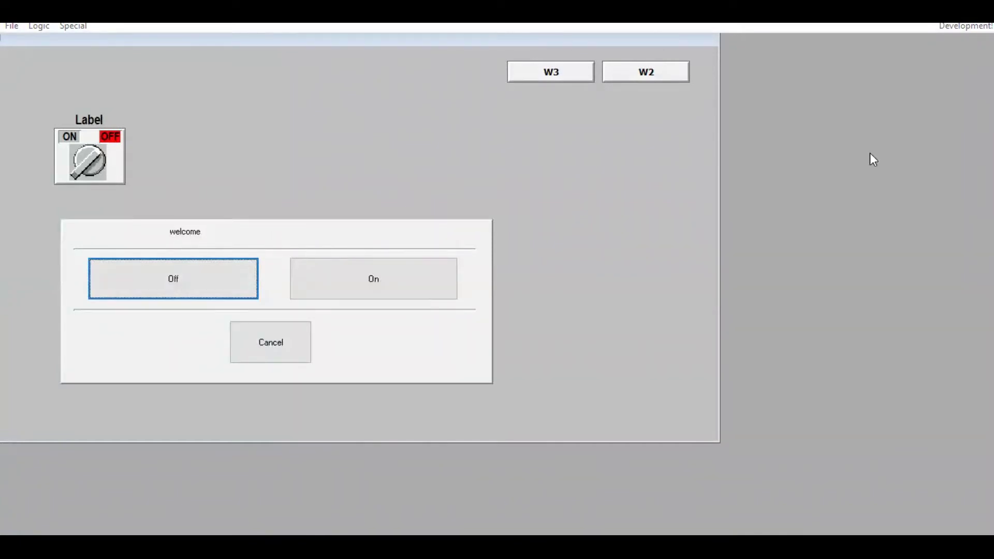
{"action": "left_click", "coordinate": [971, 27]}
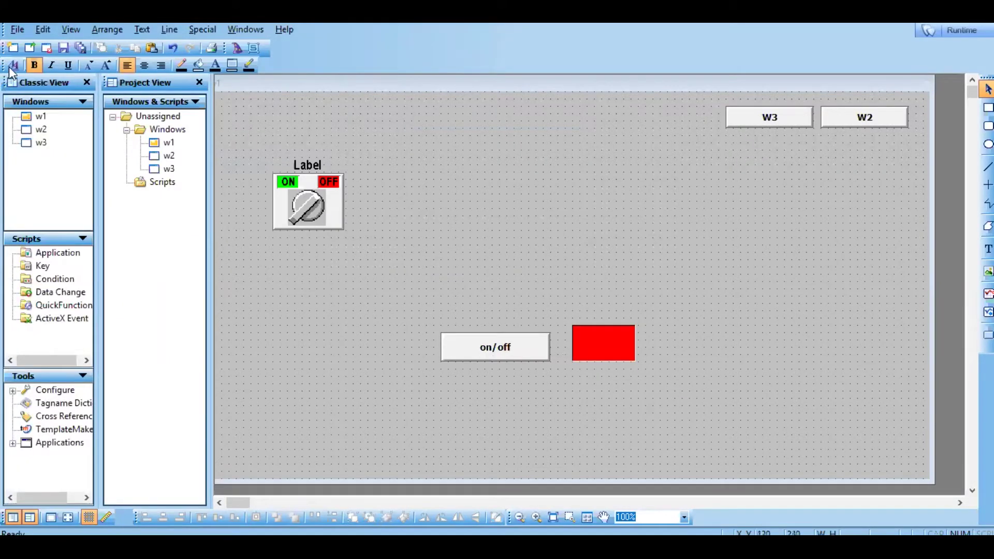
- Insert a Vertical Slider wizard above the on/off button in window w1
{"action": "left_click", "coordinate": [235, 47]}
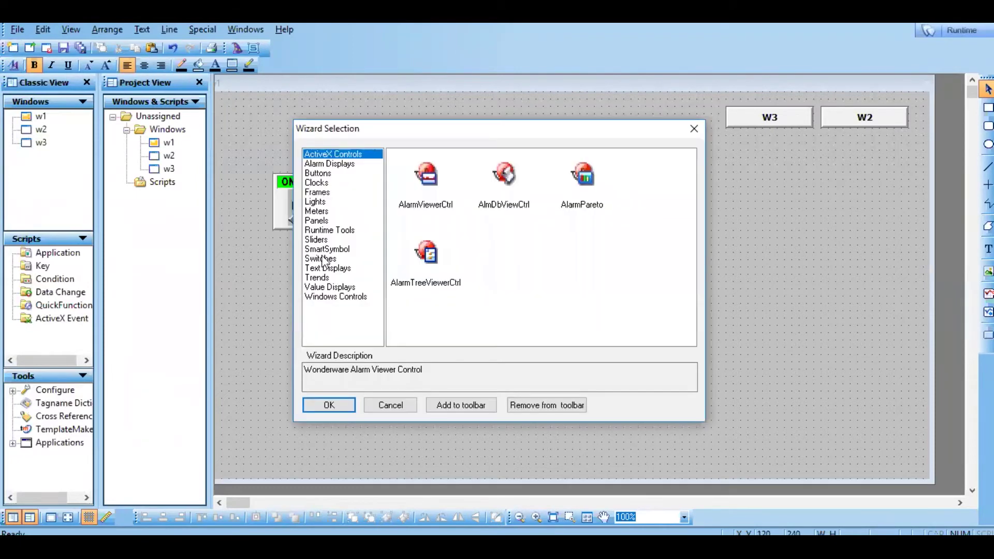
{"action": "left_click", "coordinate": [317, 240]}
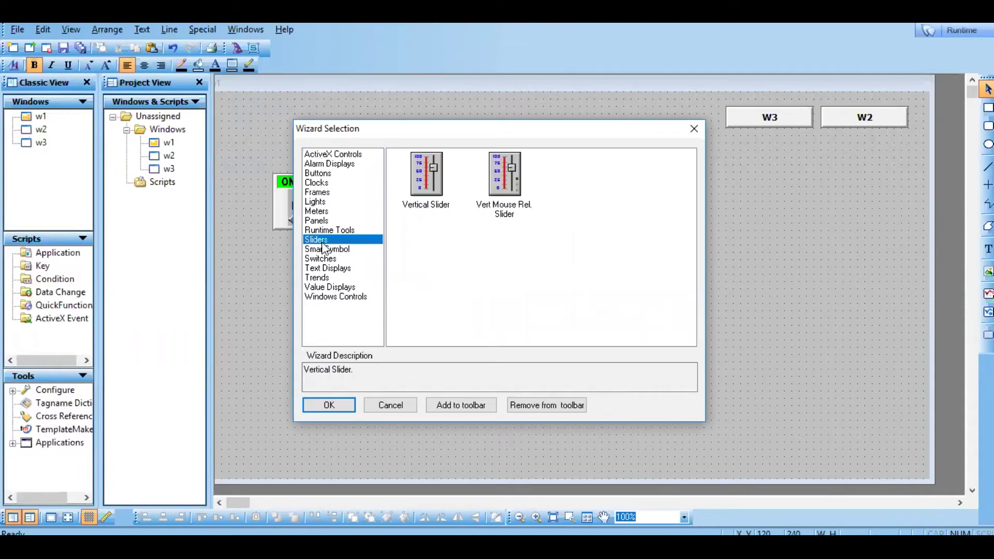
{"action": "left_click", "coordinate": [430, 179]}
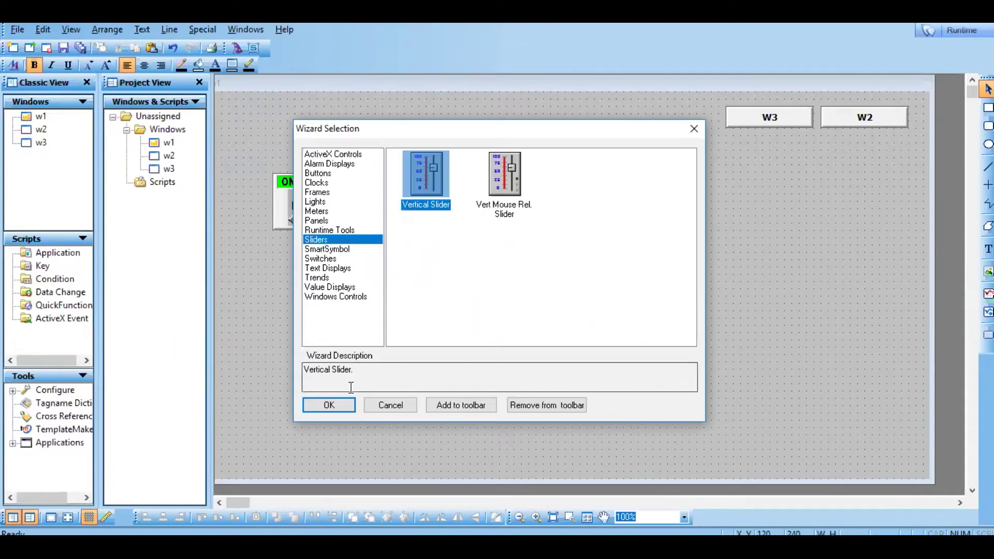
{"action": "left_click", "coordinate": [344, 406]}
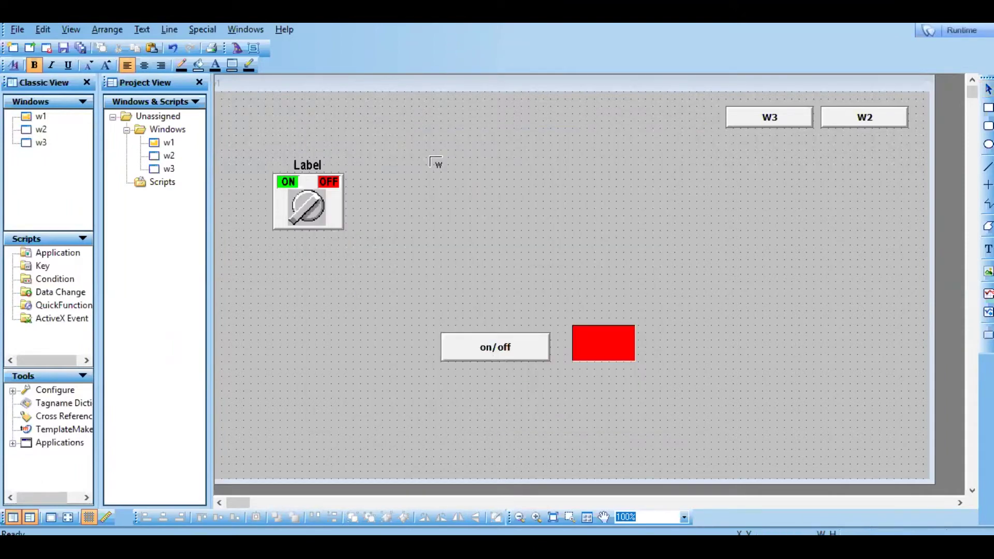
{"action": "left_click", "coordinate": [428, 155]}
{"action": "left_click", "coordinate": [324, 365]}
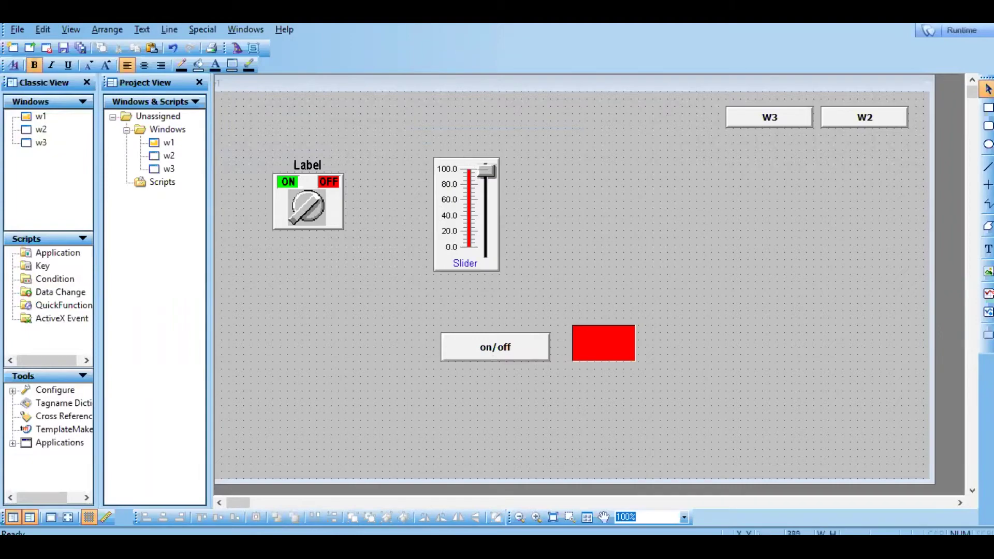
{"action": "left_click", "coordinate": [237, 50]}
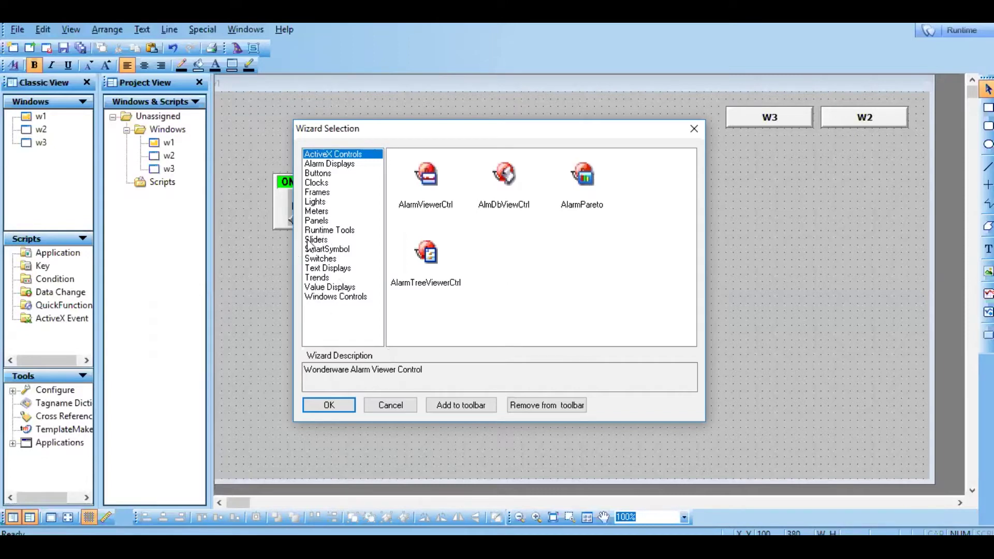
{"action": "left_click", "coordinate": [321, 175]}
{"action": "left_click", "coordinate": [320, 203]}
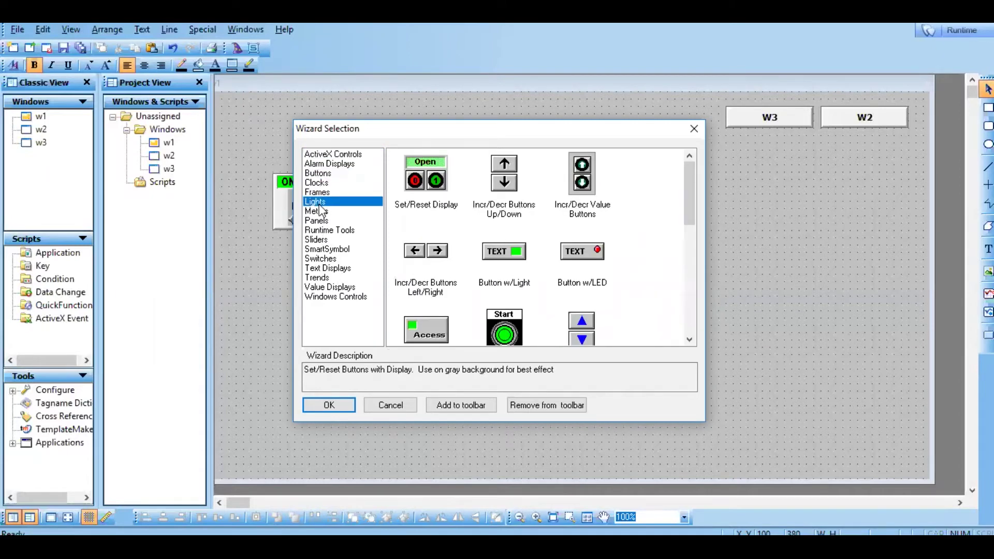
{"action": "left_click", "coordinate": [402, 408]}
- Draw a rectangle about 170 by 190 beside the slider, at about X 430, Y 80
{"action": "left_click", "coordinate": [988, 107]}
{"action": "left_click_drag", "start_coordinate": [521, 150], "coordinate": [645, 288]}
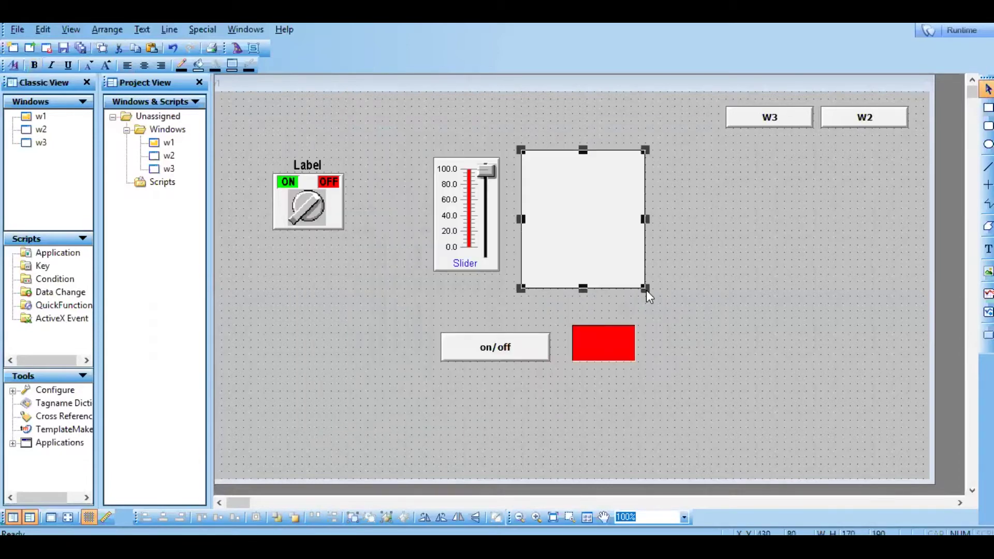
- Assign the tagname "slider" to the vertical slider and define it in the Tagname Dictionary as Memory Real
{"action": "left_click", "coordinate": [704, 320]}
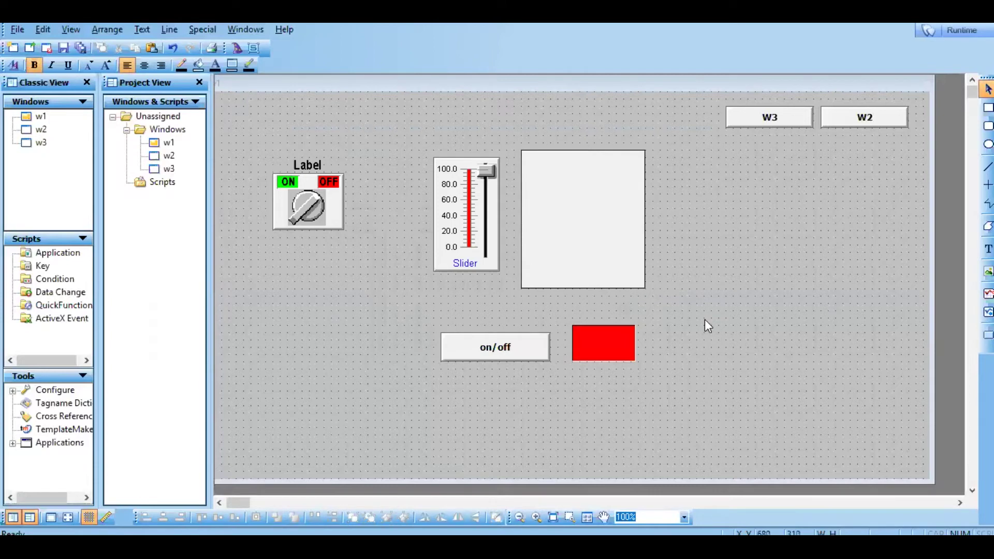
{"action": "double_click", "coordinate": [480, 220]}
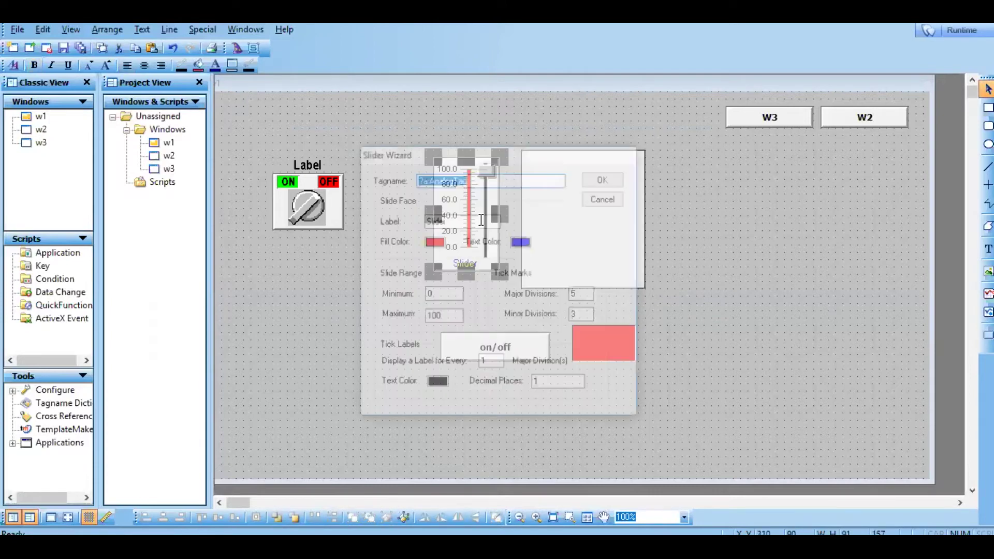
{"action": "type", "text": "slider"}
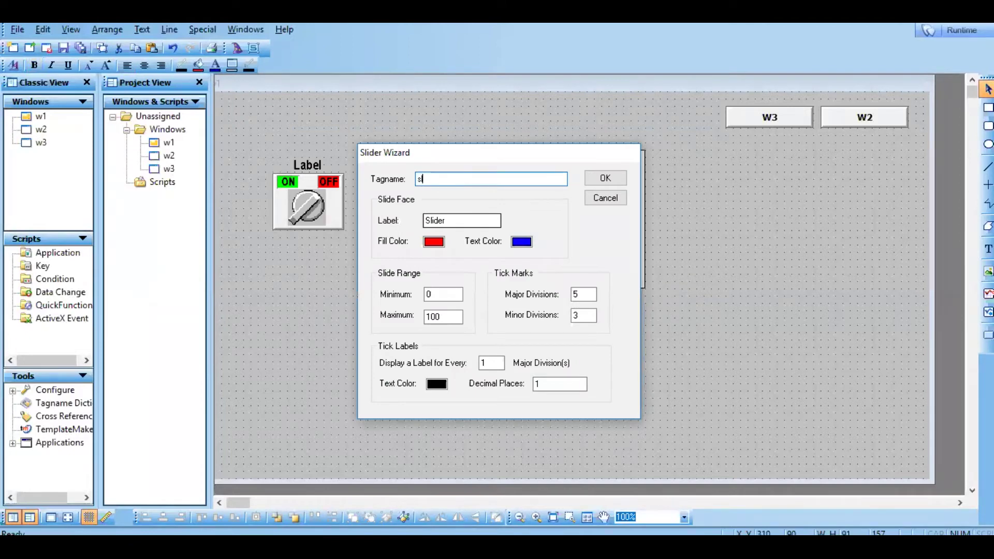
{"action": "left_click", "coordinate": [477, 220]}
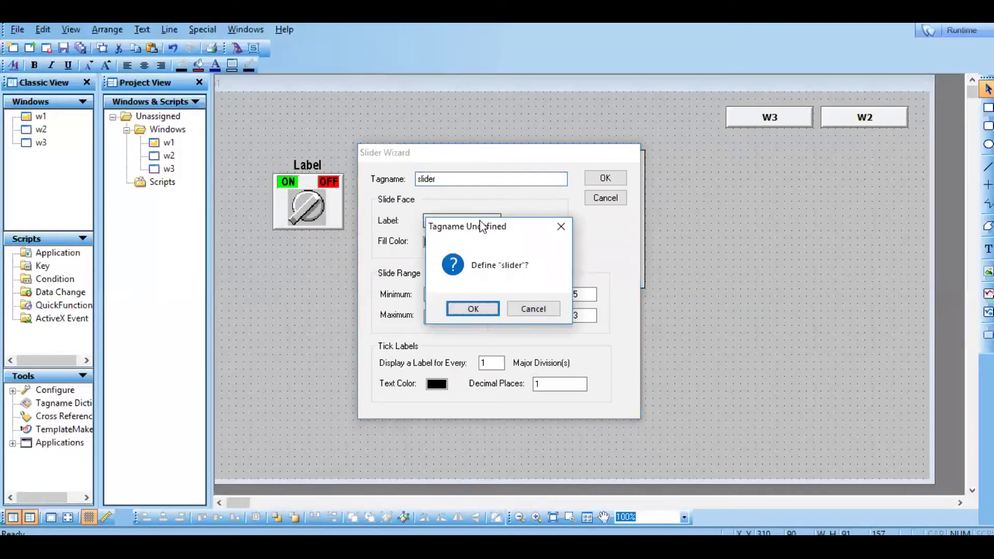
{"action": "left_click", "coordinate": [474, 309]}
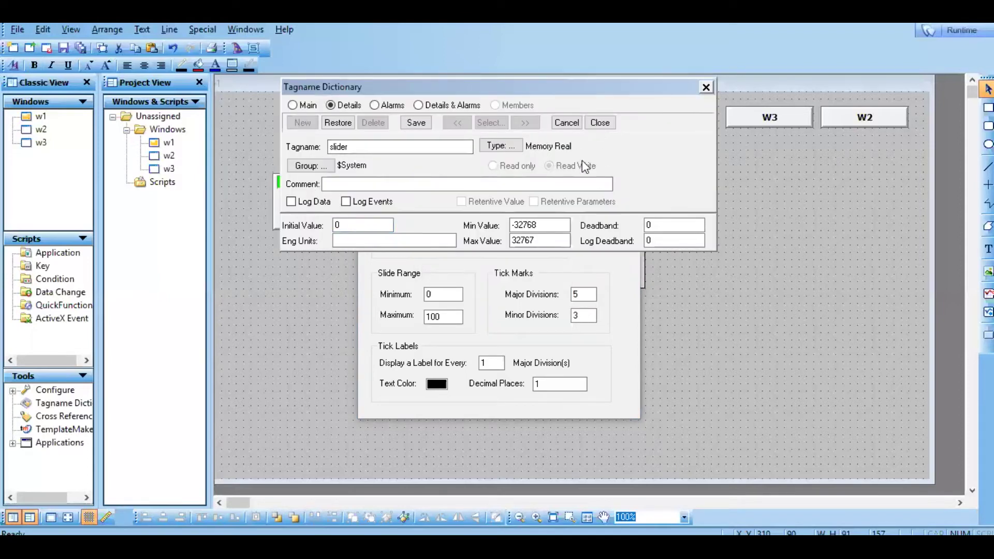
{"action": "left_click", "coordinate": [614, 120]}
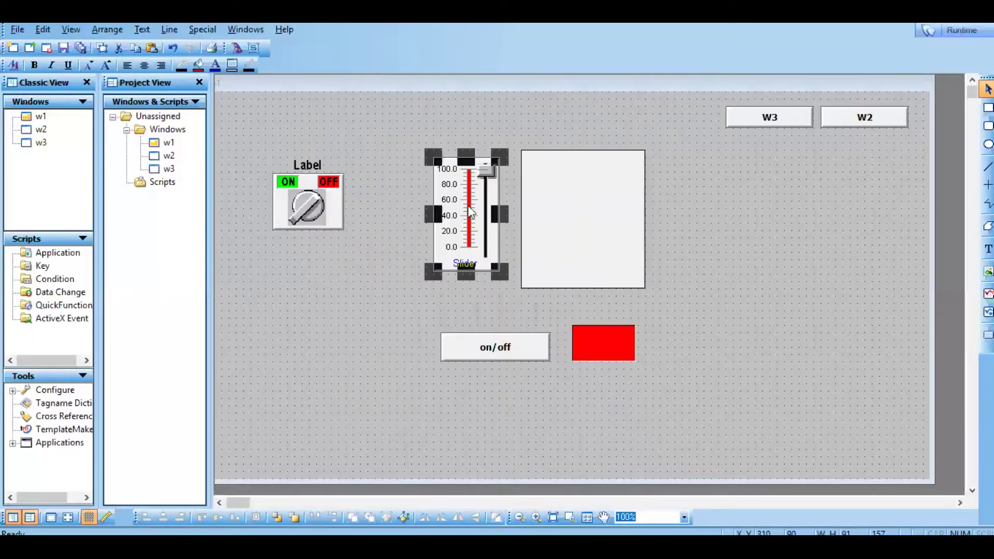
- Add a vertical percent fill link to the large rectangle, using the slider tag as its expression
{"action": "left_click", "coordinate": [500, 211]}
{"action": "left_click", "coordinate": [583, 233]}
{"action": "double_click", "coordinate": [584, 233]}
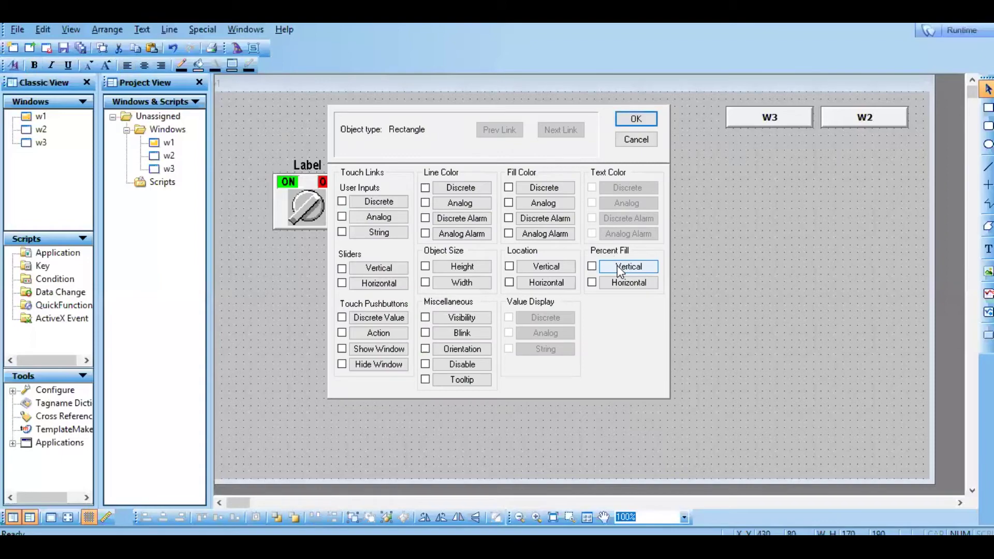
{"action": "left_click", "coordinate": [620, 268]}
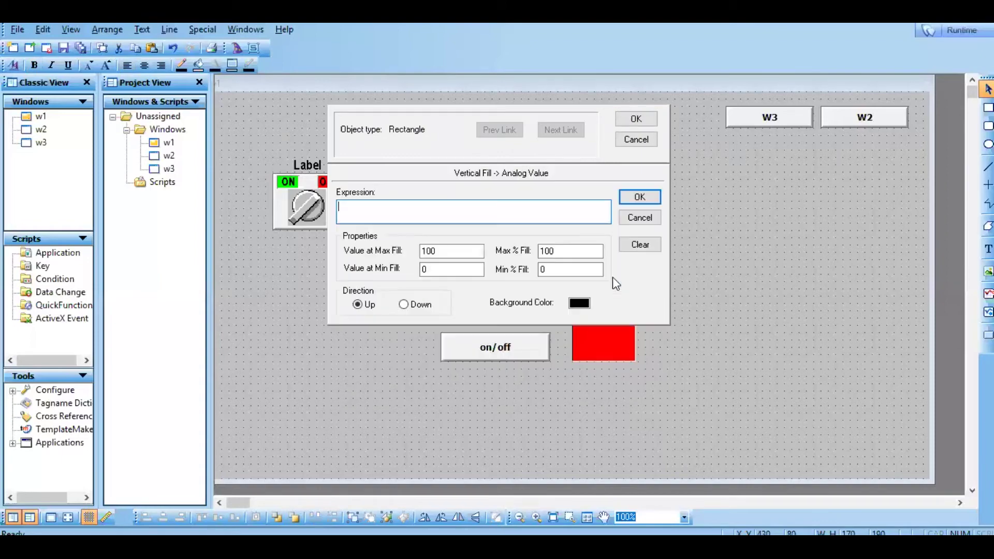
{"action": "double_click", "coordinate": [431, 212]}
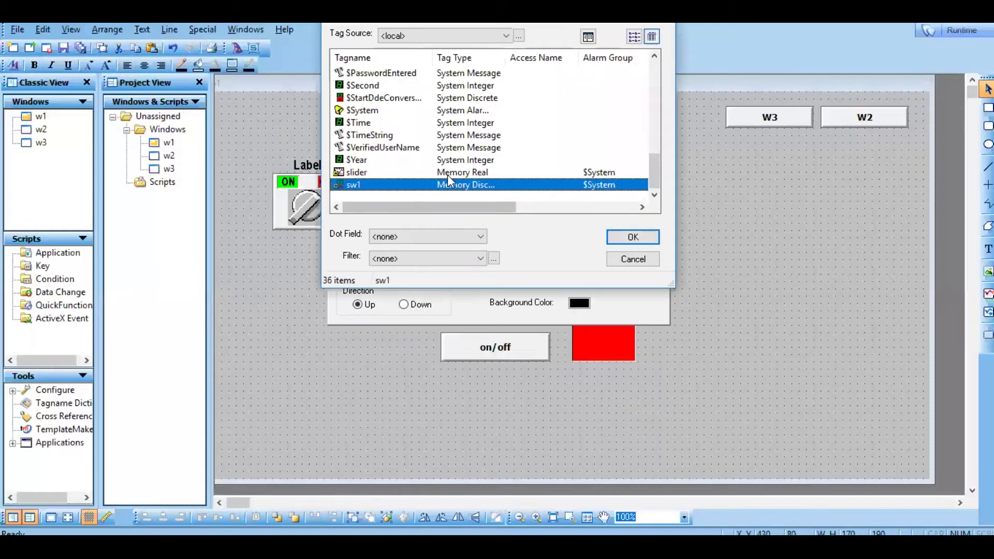
{"action": "double_click", "coordinate": [448, 173]}
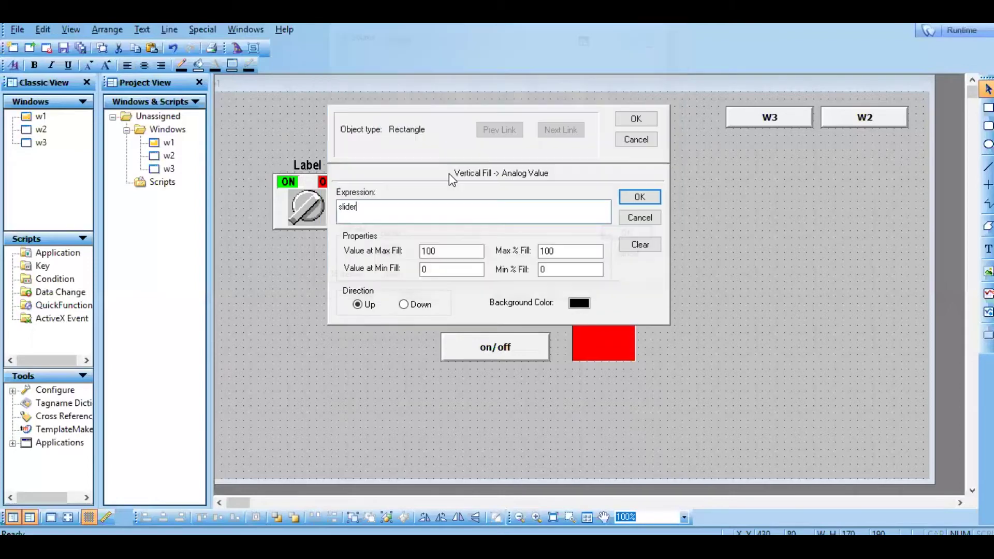
{"action": "left_click", "coordinate": [650, 200]}
{"action": "left_click", "coordinate": [631, 119]}
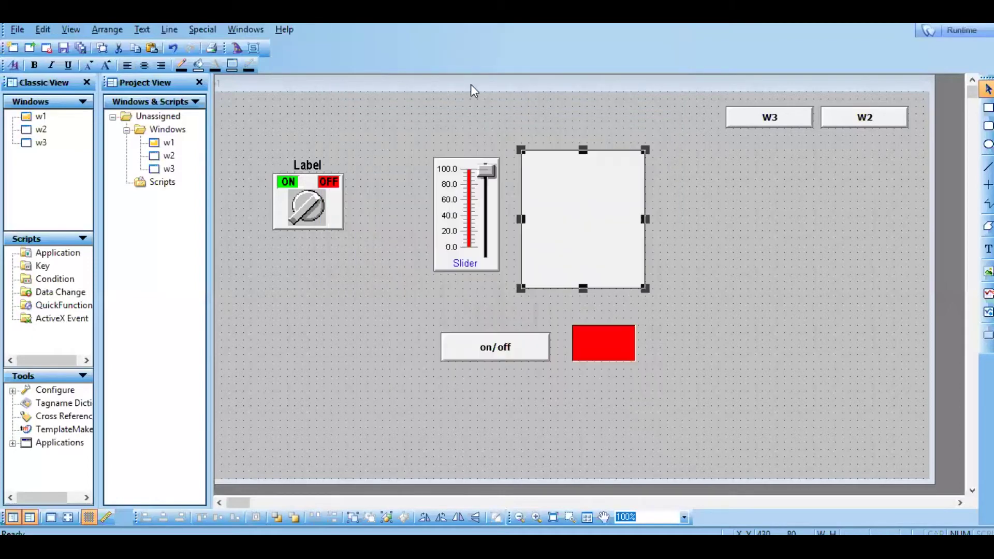
- Move the slider away from the rectangle to about X 270, Y 90 and enlarge it to about 110 by 190
{"action": "left_click", "coordinate": [720, 322]}
{"action": "left_click", "coordinate": [493, 245]}
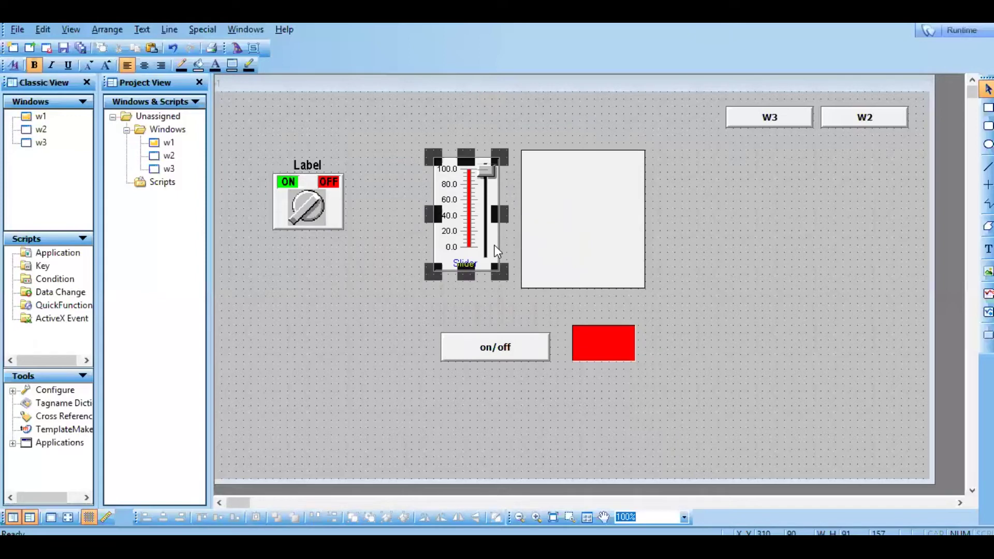
{"action": "left_click_drag", "start_coordinate": [462, 248], "coordinate": [436, 249]}
{"action": "left_click_drag", "start_coordinate": [471, 279], "coordinate": [483, 288]}
- Check the on/off button's animation links and the slider's wizard settings, leaving both without changes
{"action": "double_click", "coordinate": [505, 358]}
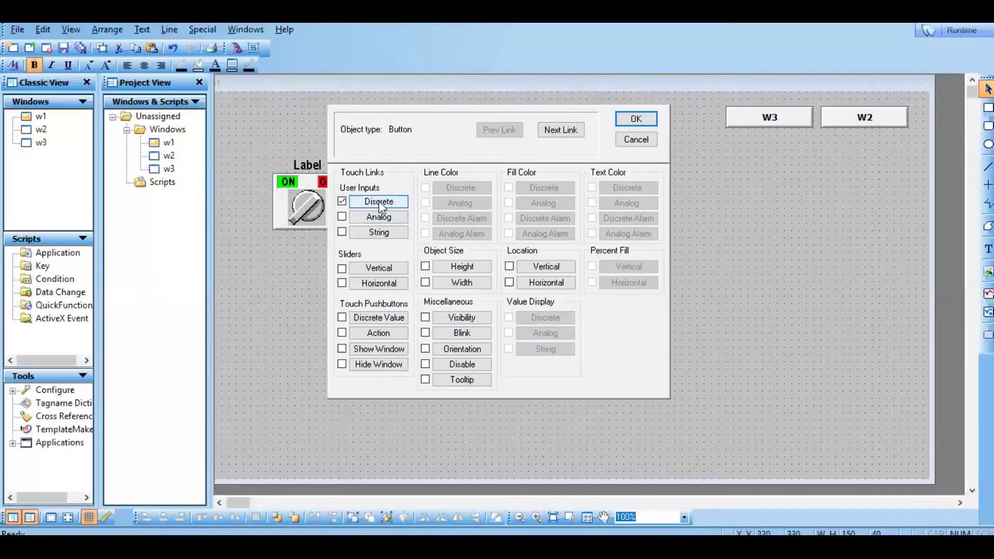
{"action": "left_click", "coordinate": [636, 139]}
{"action": "left_click", "coordinate": [423, 250]}
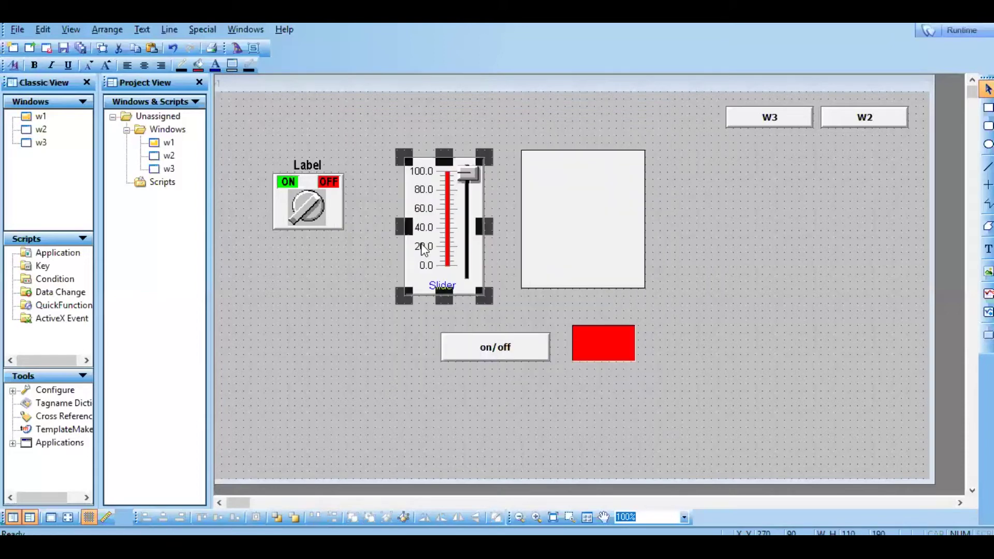
{"action": "double_click", "coordinate": [423, 250]}
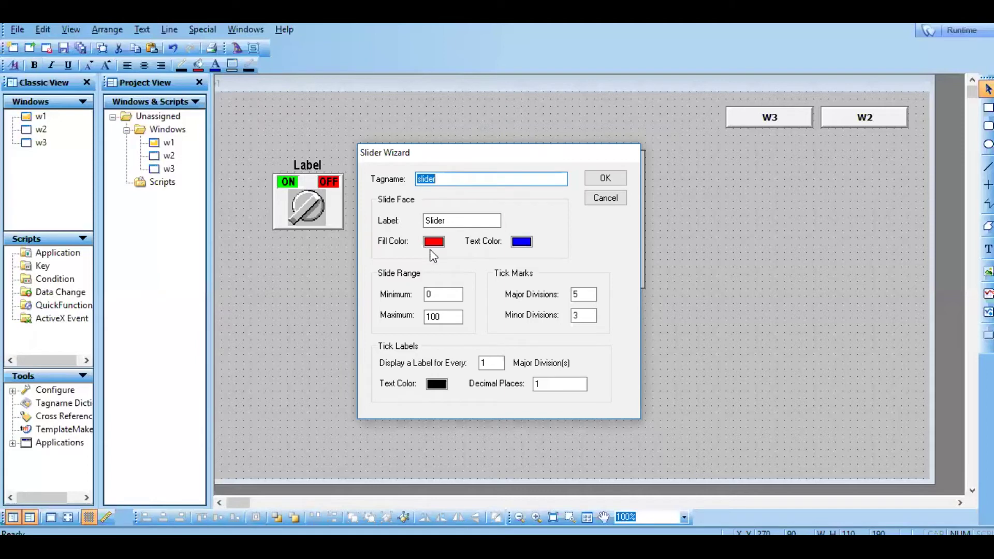
{"action": "left_click", "coordinate": [601, 198]}
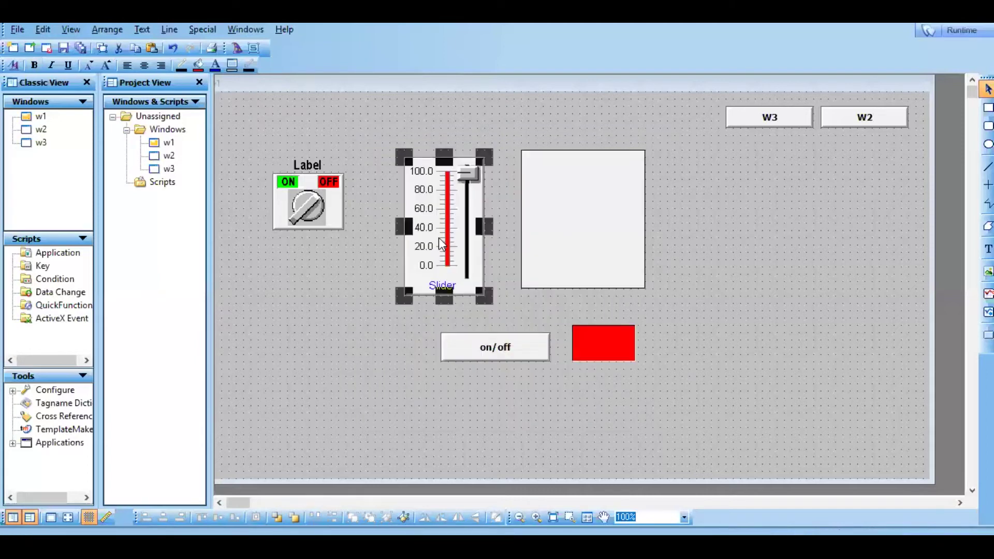
- Break the slider cell into its individual components
{"action": "right_click", "coordinate": [439, 241]}
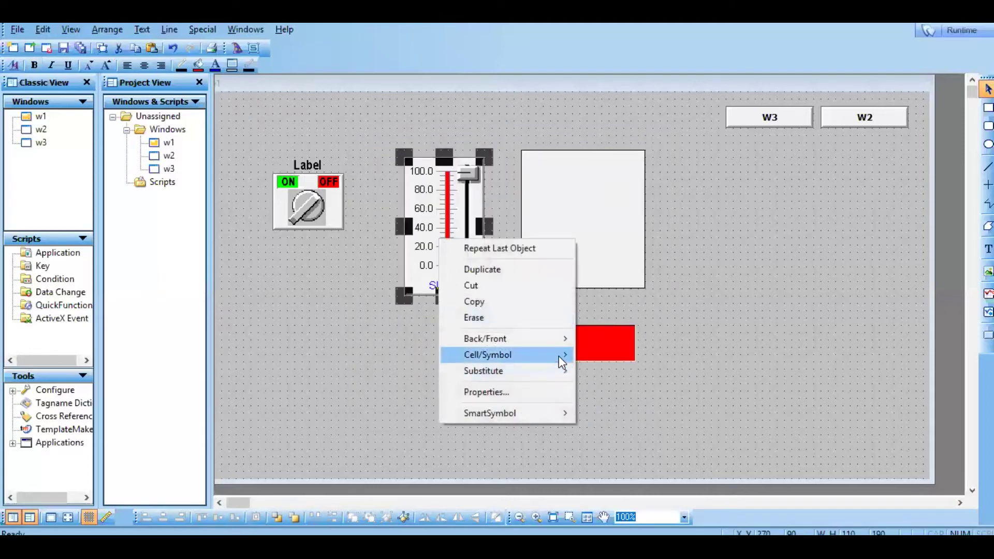
{"action": "mouse_move", "coordinate": [558, 356]}
{"action": "left_click", "coordinate": [618, 370]}
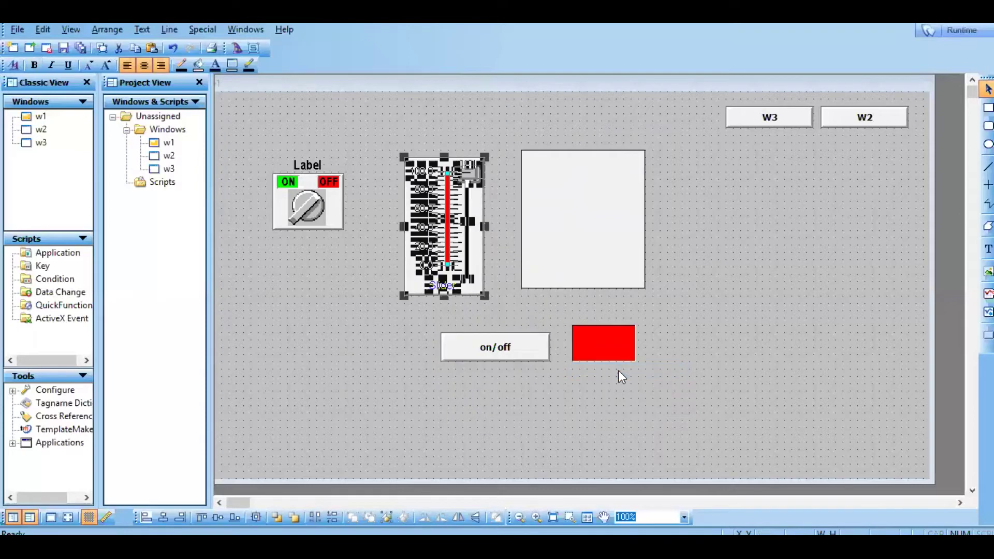
{"action": "left_click", "coordinate": [779, 318]}
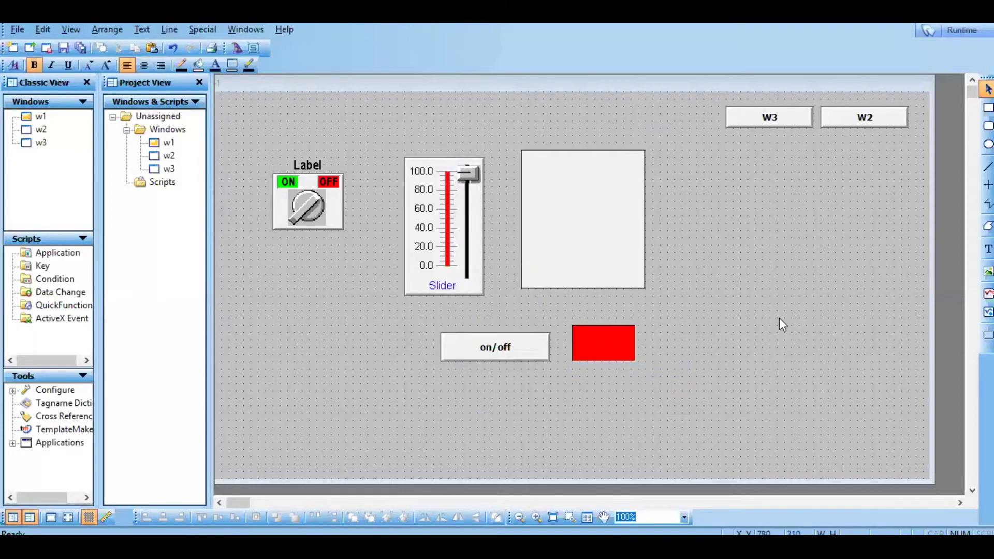
- Replace the slider knob's vertical slider link with an analog user input linked to the slider tag
{"action": "left_click", "coordinate": [471, 174]}
{"action": "double_click", "coordinate": [471, 173]}
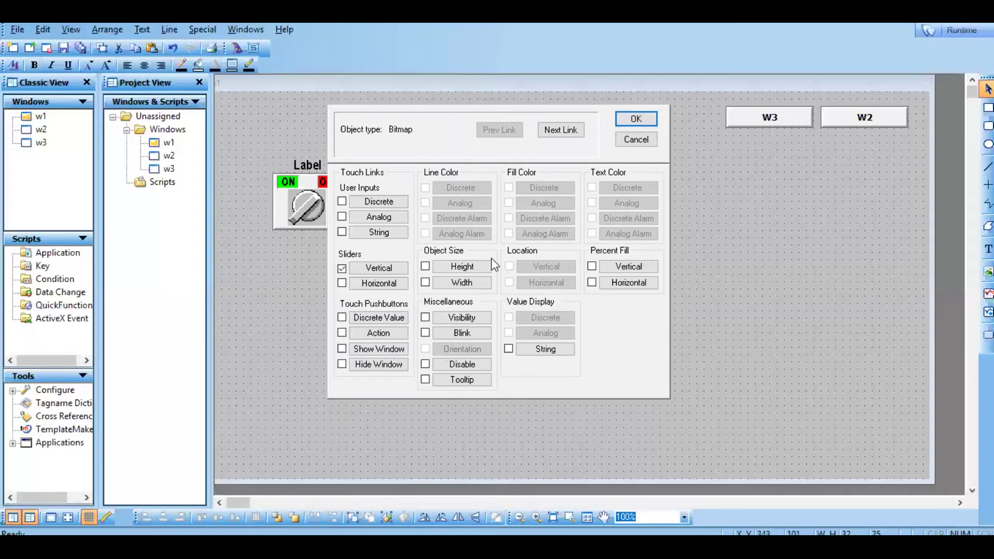
{"action": "left_click", "coordinate": [342, 216]}
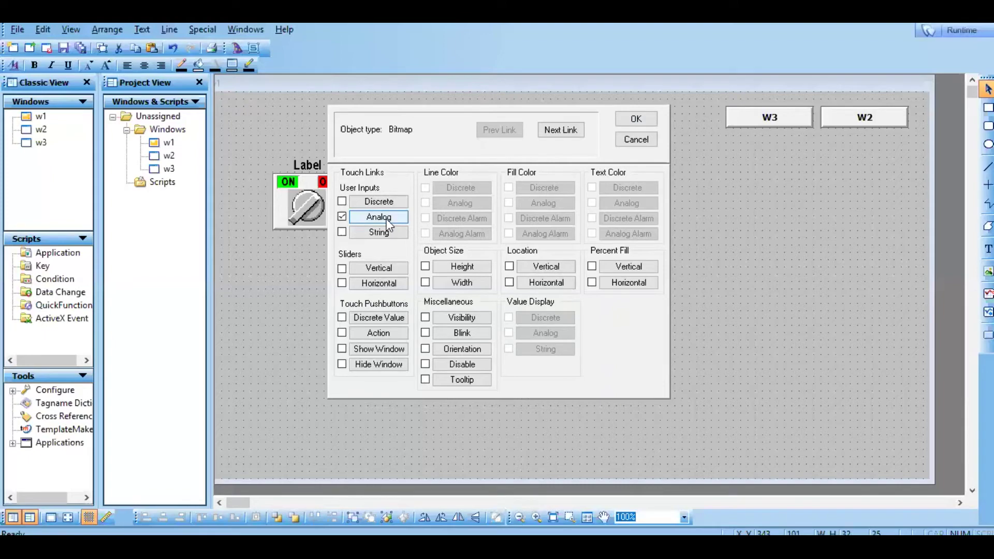
{"action": "left_click", "coordinate": [387, 222]}
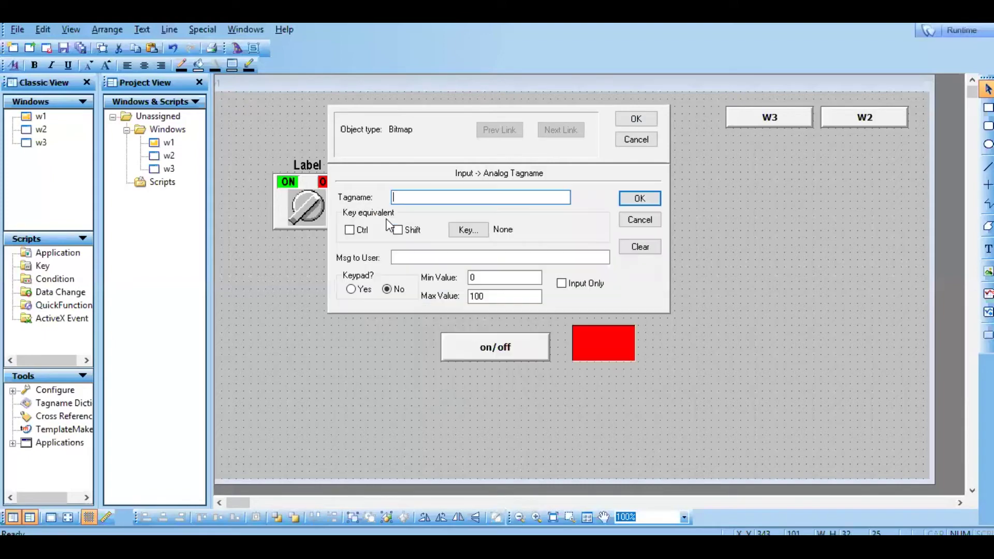
{"action": "double_click", "coordinate": [421, 198]}
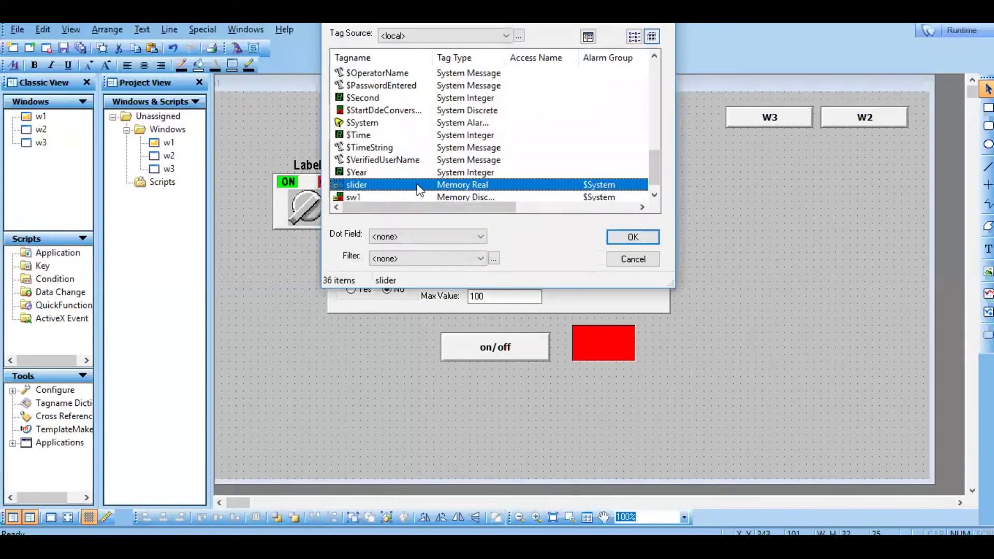
{"action": "double_click", "coordinate": [420, 186]}
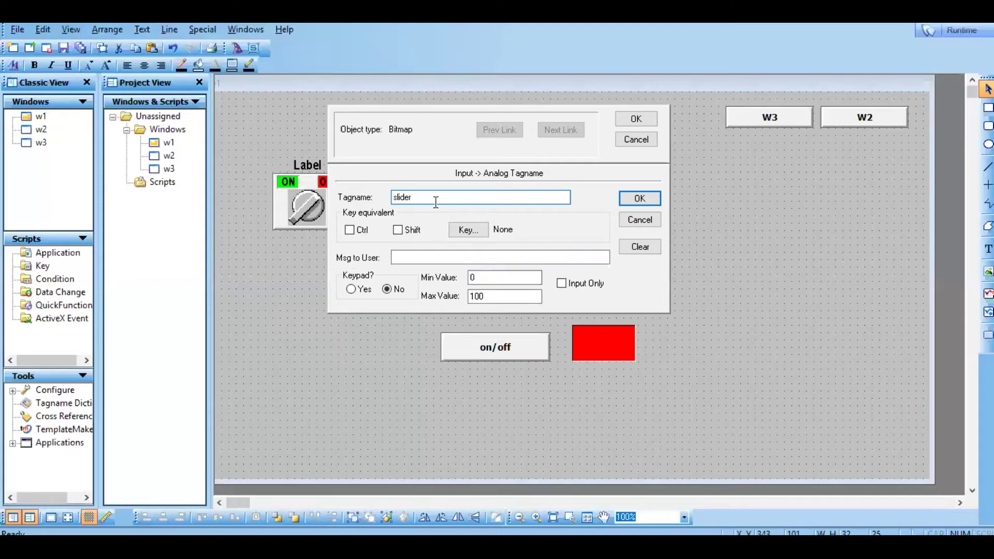
{"action": "left_click", "coordinate": [649, 200]}
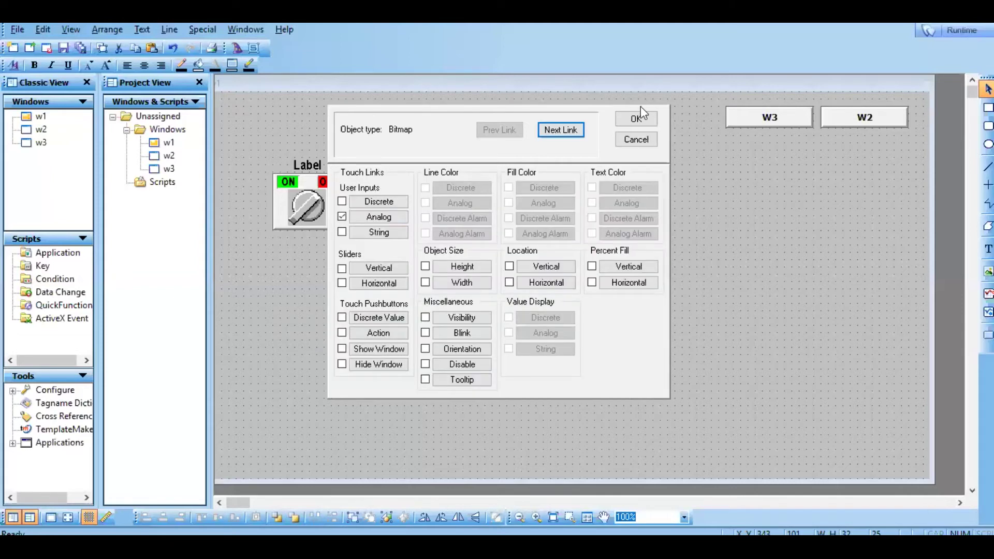
{"action": "left_click", "coordinate": [637, 118]}
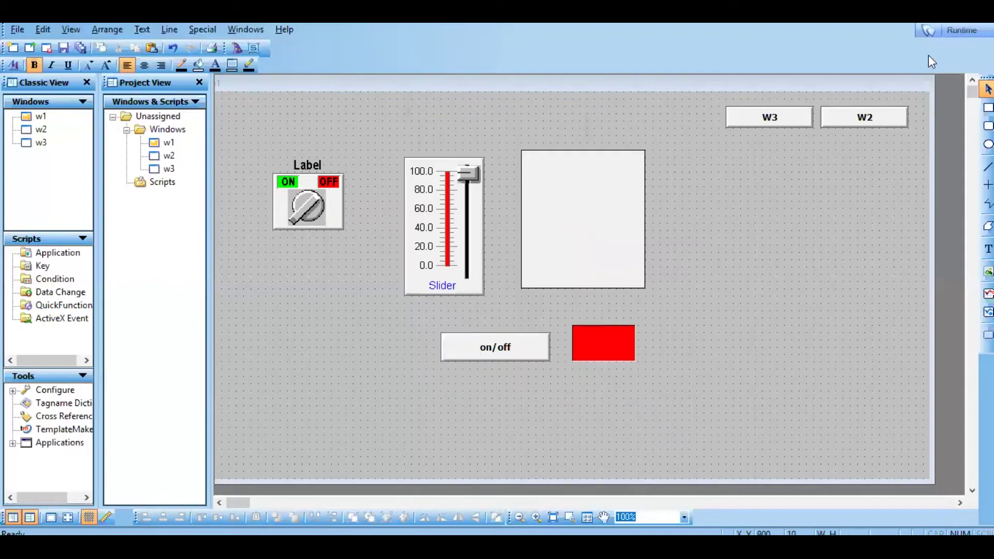
{"action": "left_click", "coordinate": [955, 30]}
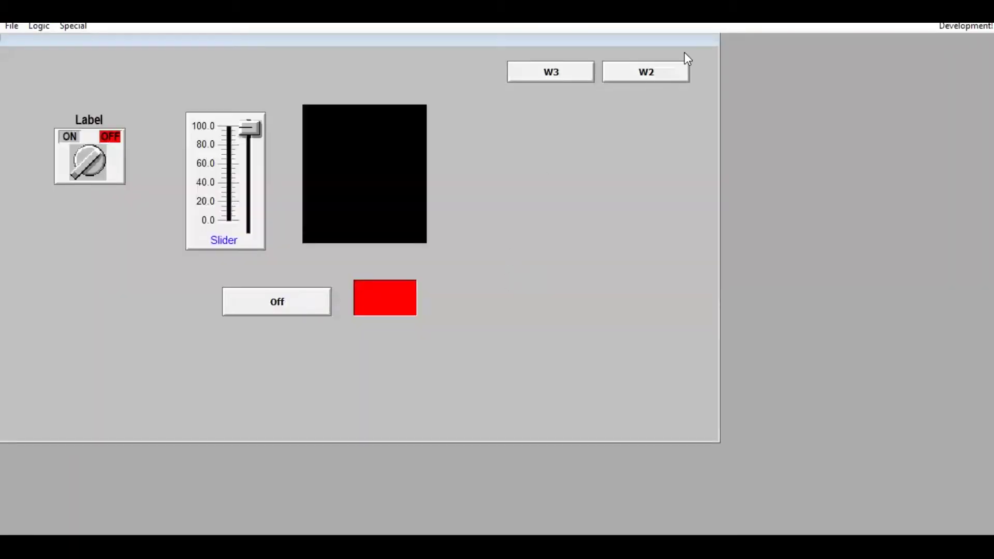
{"action": "left_click", "coordinate": [673, 65]}
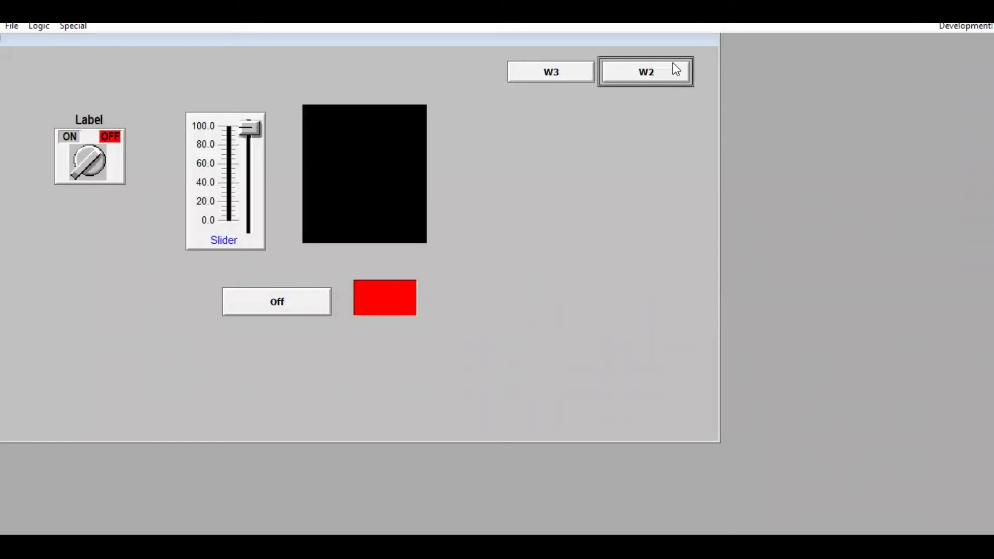
{"action": "left_click", "coordinate": [966, 27]}
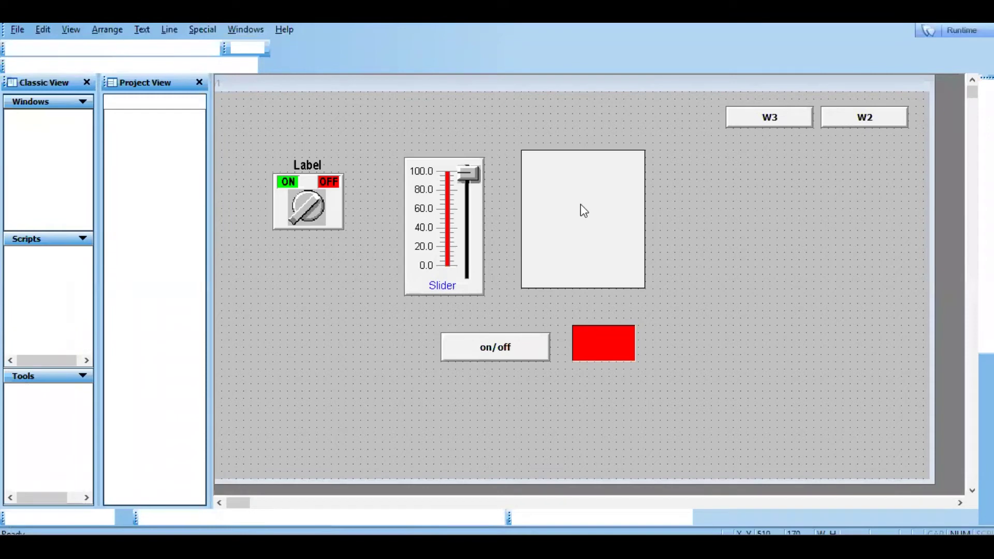
- Switch to runtime and test the slider knob's analog input with the values 70 and 100
{"action": "left_click", "coordinate": [962, 32]}
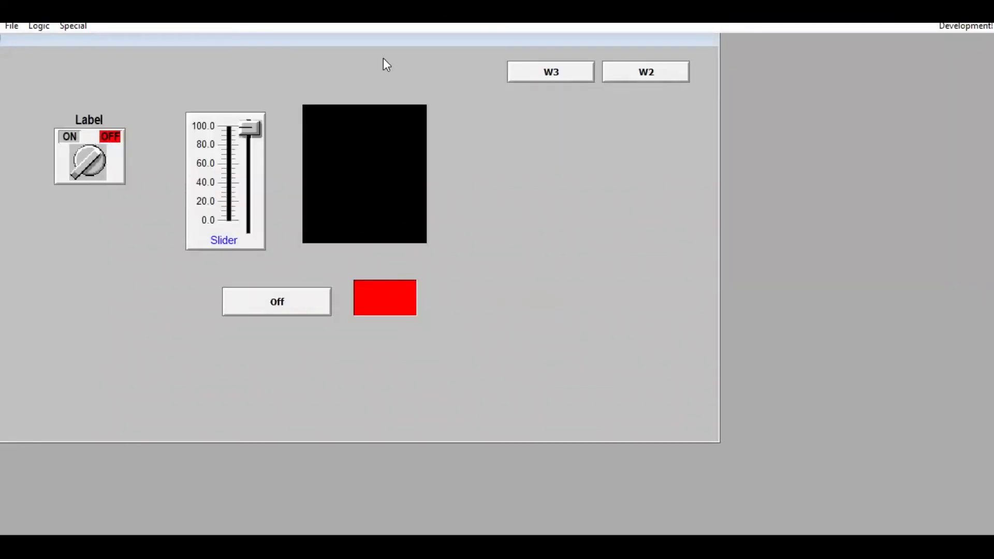
{"action": "left_click", "coordinate": [248, 125]}
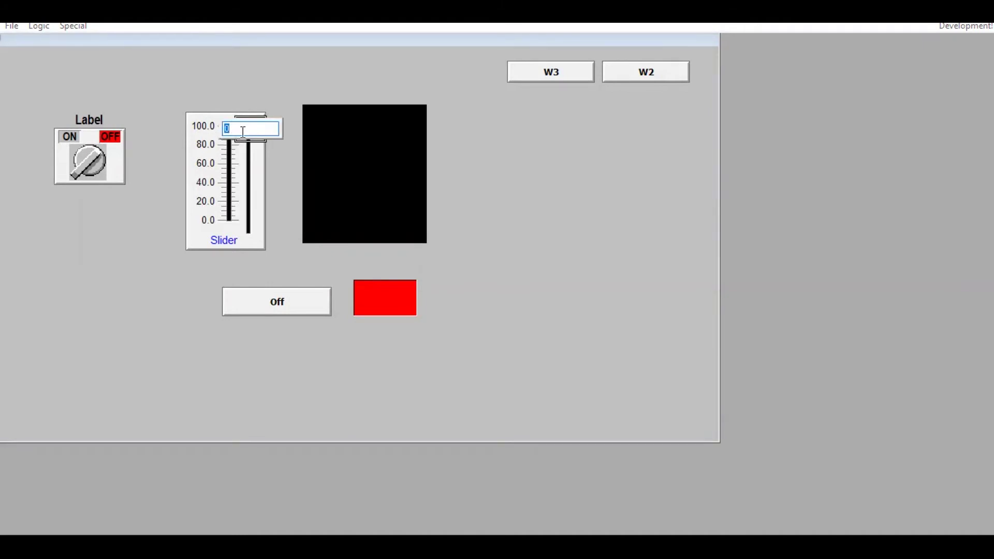
{"action": "type", "text": "70"}
{"action": "key", "text": "Return"}
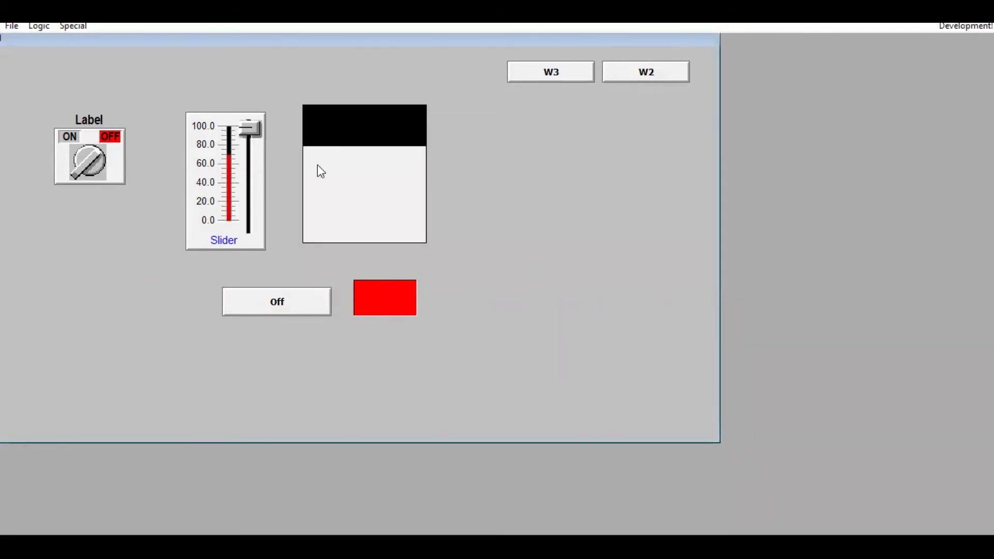
{"action": "left_click", "coordinate": [250, 128]}
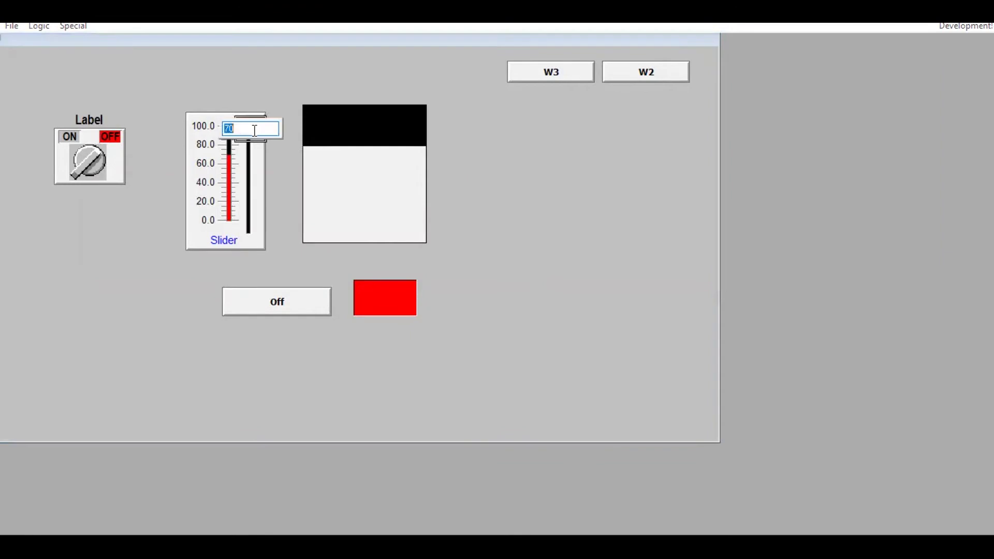
{"action": "type", "text": "100"}
{"action": "key", "text": "Return"}
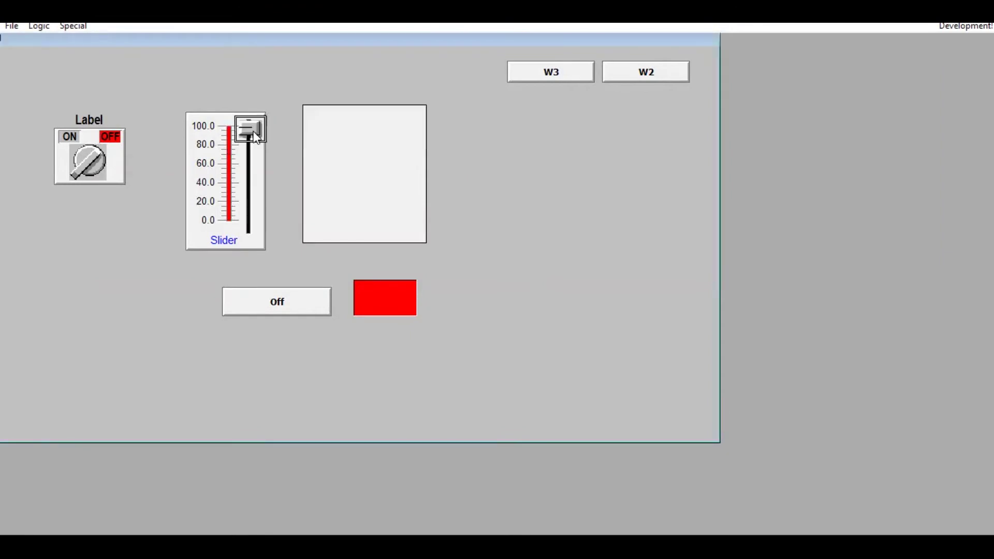
- Compare the on/off button's prompt with the knob's input box, cancelling the prompt, and enter 67 for the slider
{"action": "left_click", "coordinate": [254, 133]}
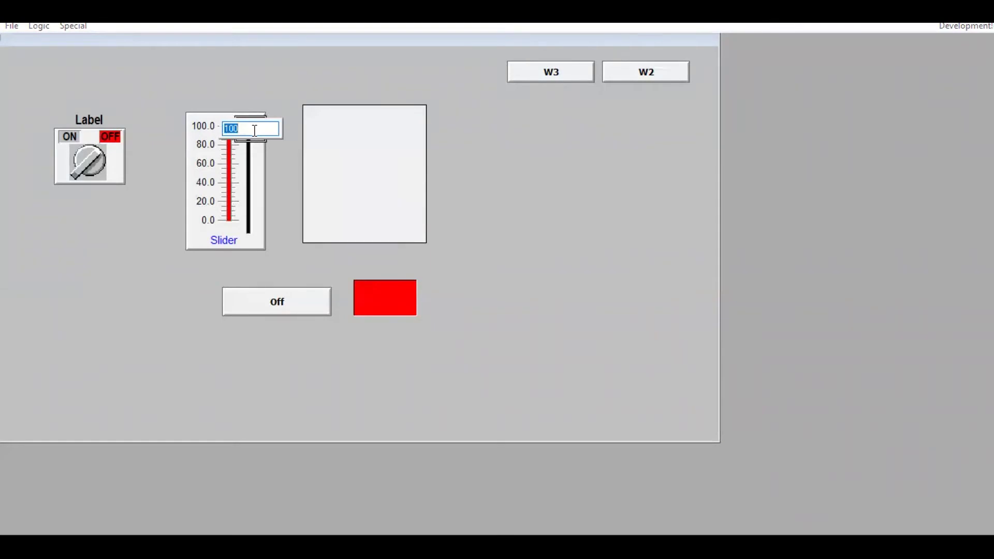
{"action": "left_click", "coordinate": [307, 309]}
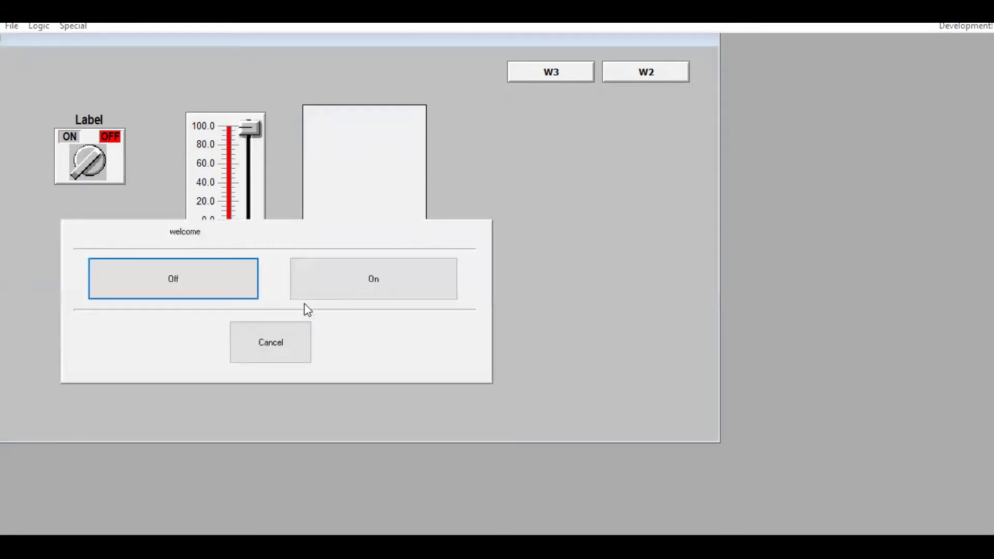
{"action": "left_click", "coordinate": [270, 350]}
{"action": "left_click", "coordinate": [250, 133]}
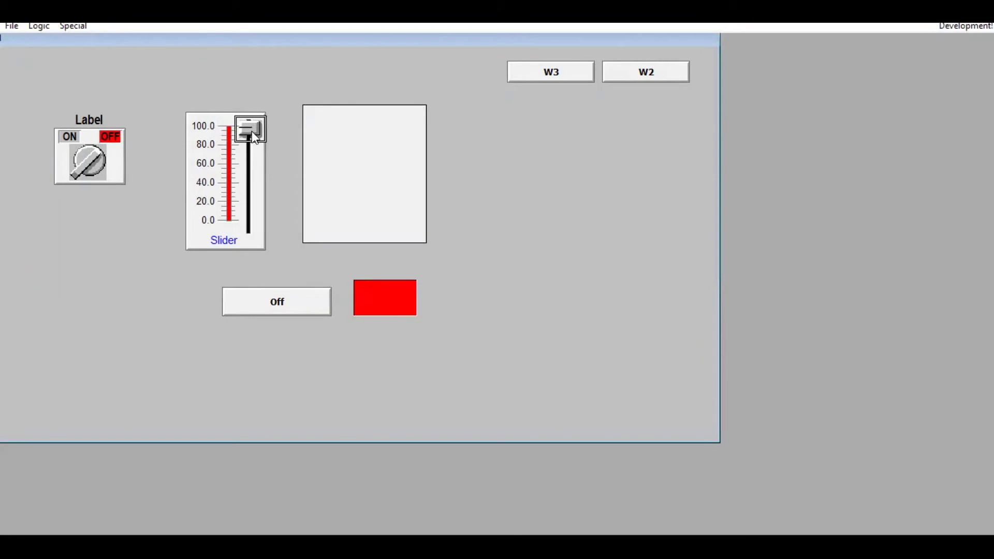
{"action": "left_click", "coordinate": [251, 131]}
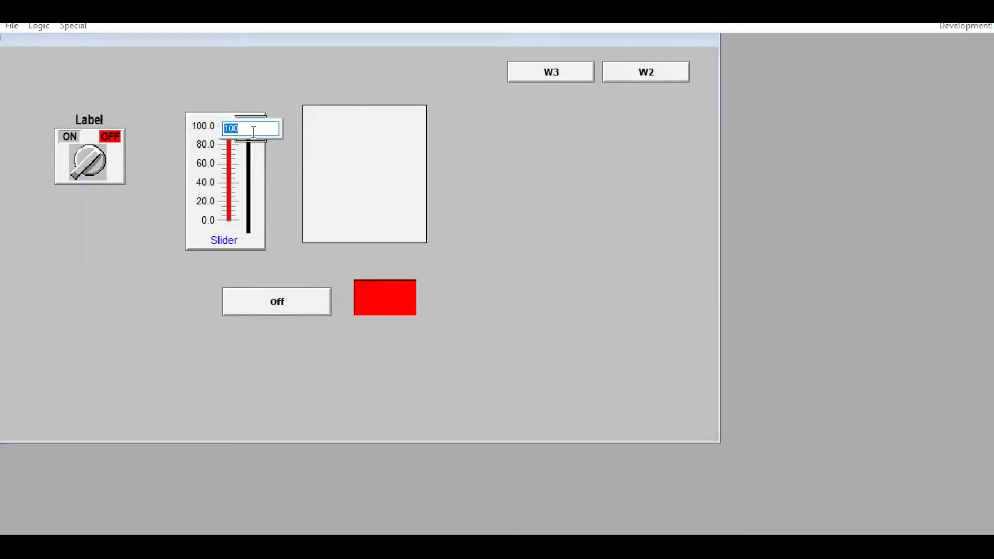
{"action": "type", "text": "67"}
{"action": "key", "text": "Return"}
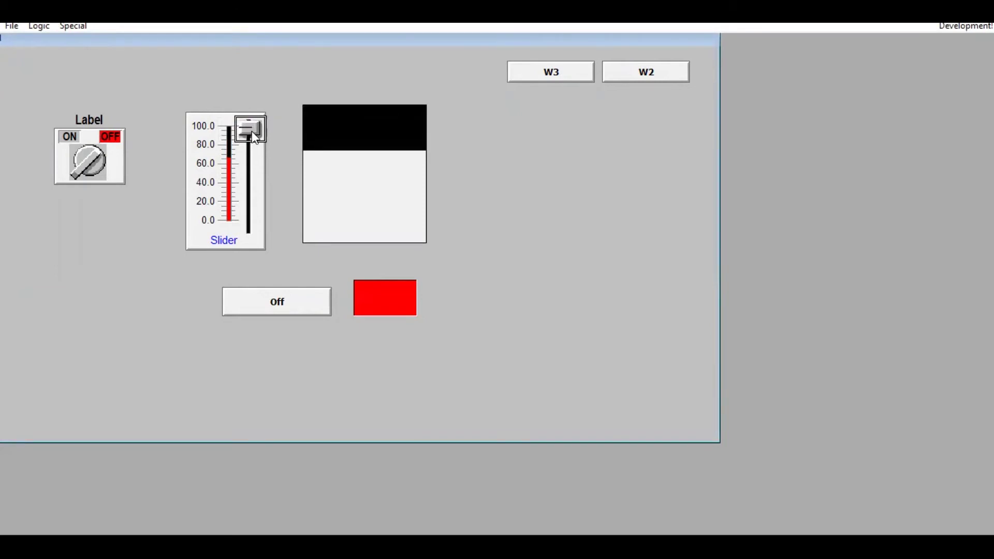
- Reset the slider value to 0 through the knob's input box and return to development mode
{"action": "left_click", "coordinate": [251, 131]}
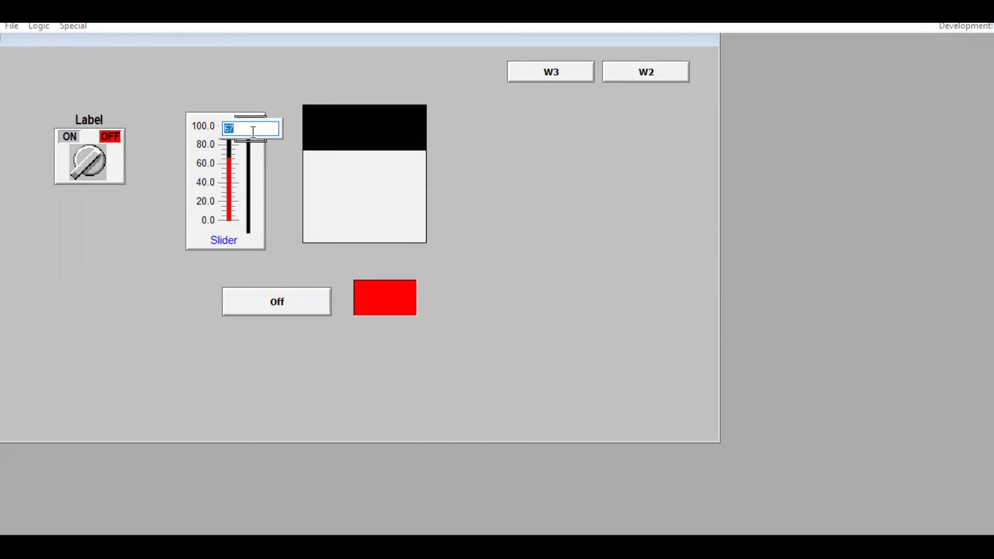
{"action": "left_click", "coordinate": [265, 193]}
{"action": "left_click", "coordinate": [645, 71]}
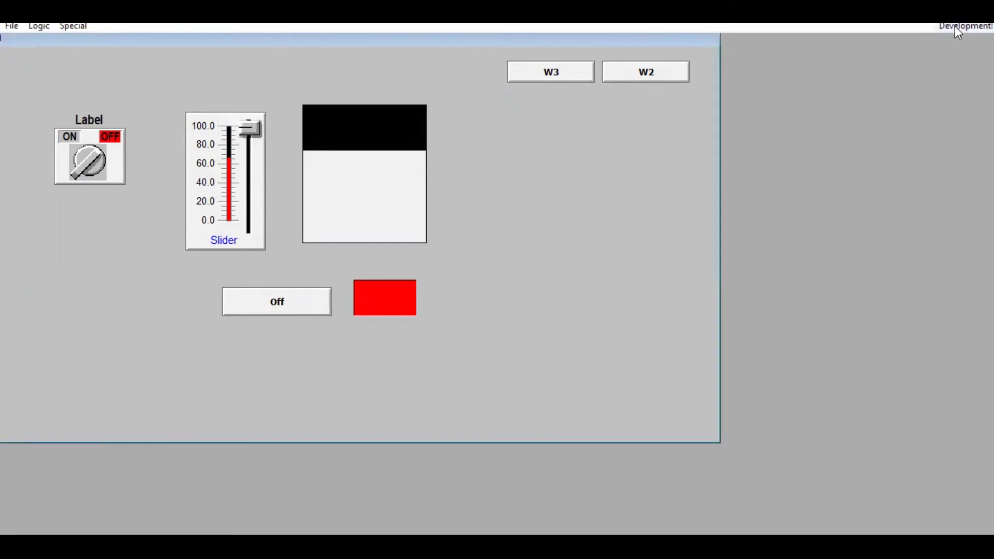
{"action": "left_click", "coordinate": [250, 128]}
{"action": "left_click", "coordinate": [250, 129]}
{"action": "type", "text": "0"}
{"action": "key", "text": "Return"}
{"action": "left_click", "coordinate": [971, 26]}
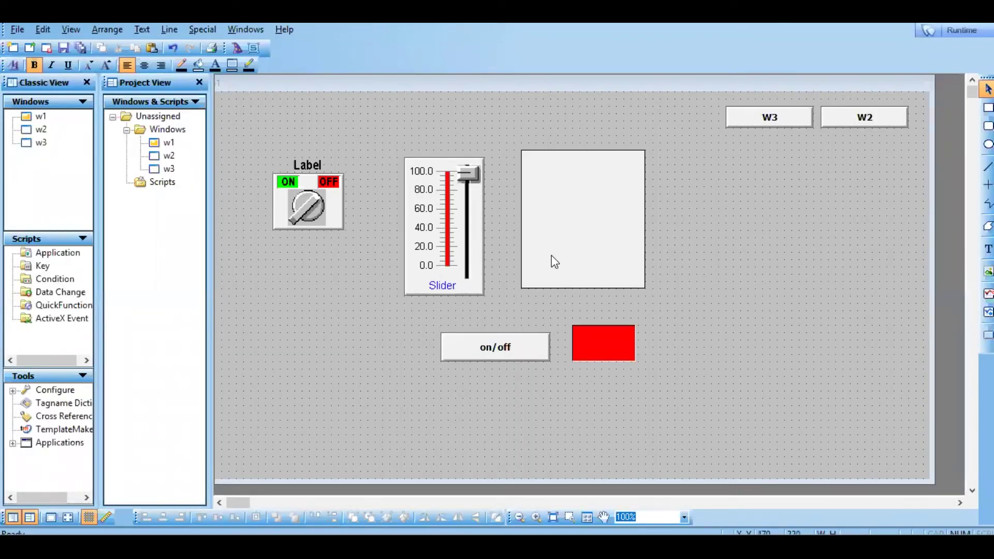
- Give the knob's analog input the key equivalent 2, the user message ENTER THE VALUE, and an on-screen keypad
{"action": "double_click", "coordinate": [471, 175]}
{"action": "left_click", "coordinate": [383, 217]}
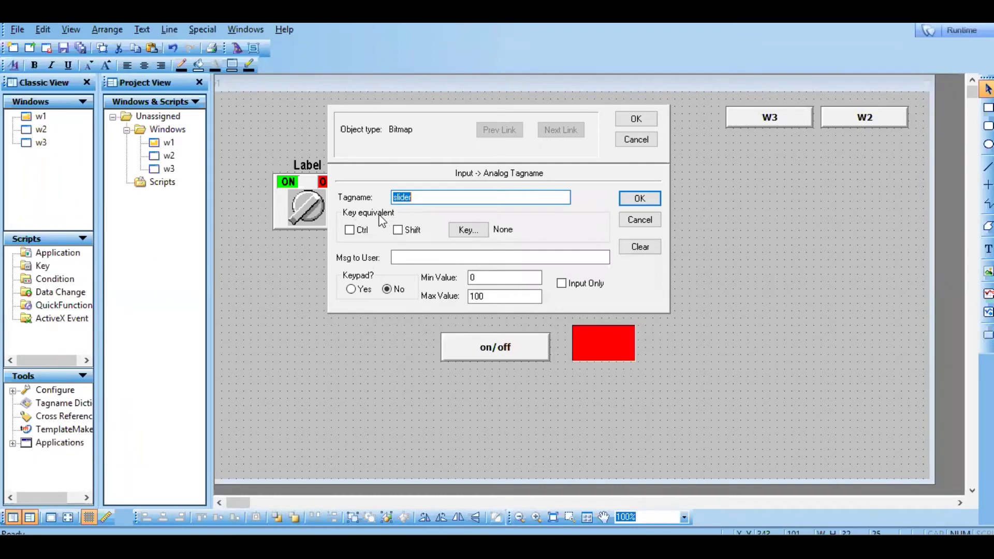
{"action": "left_click", "coordinate": [480, 230]}
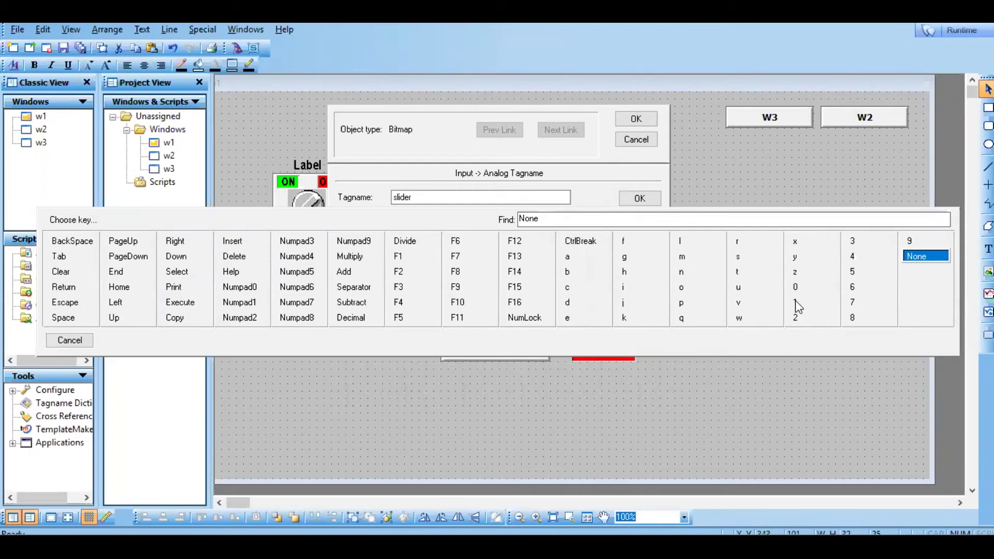
{"action": "left_click", "coordinate": [795, 317]}
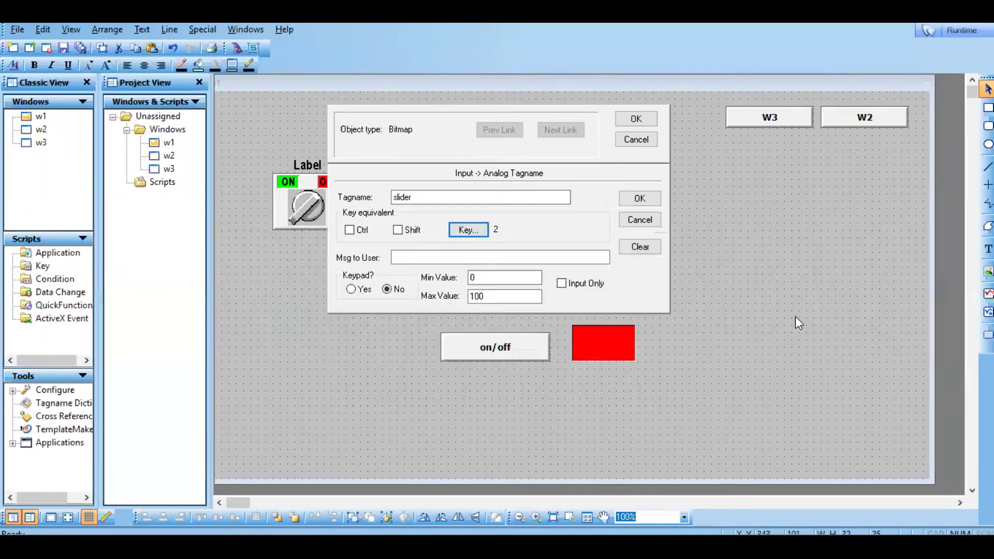
{"action": "left_click", "coordinate": [433, 253]}
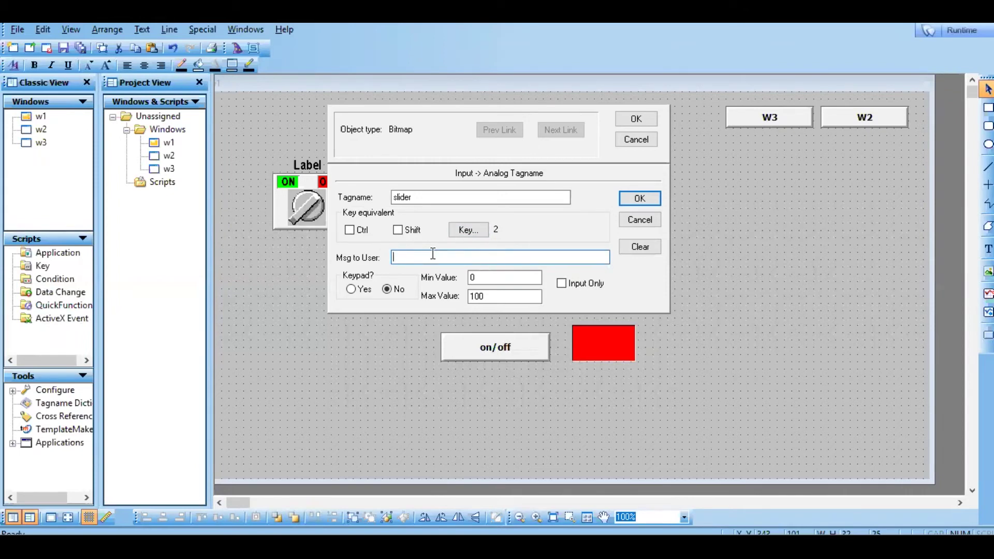
{"action": "type", "text": "ENTER THE VALUE"}
{"action": "left_click", "coordinate": [353, 290]}
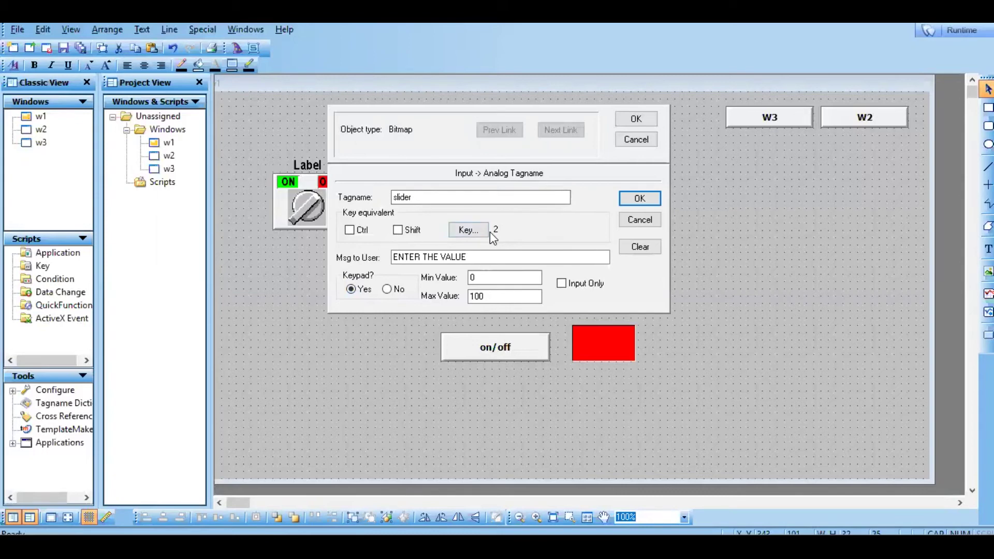
{"action": "left_click", "coordinate": [654, 198]}
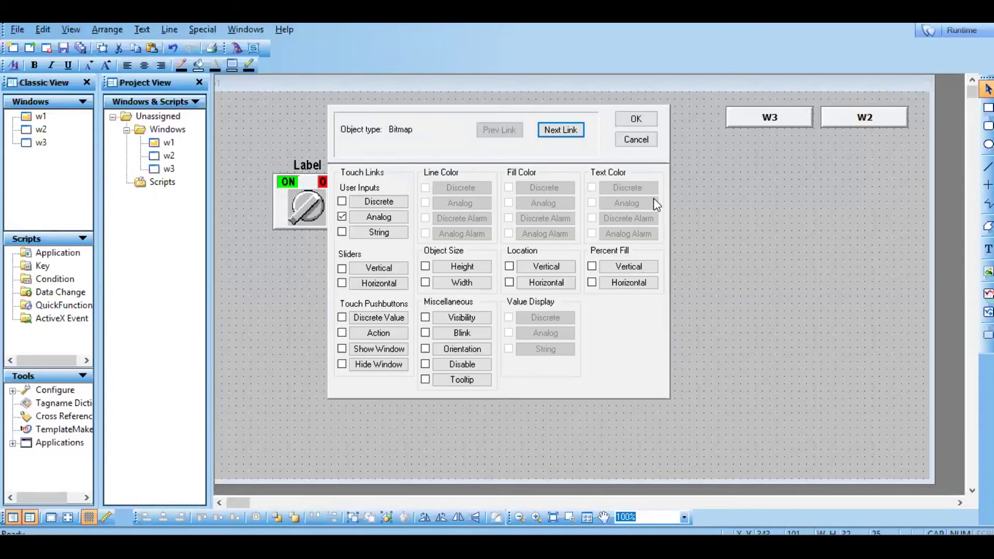
{"action": "left_click", "coordinate": [653, 118]}
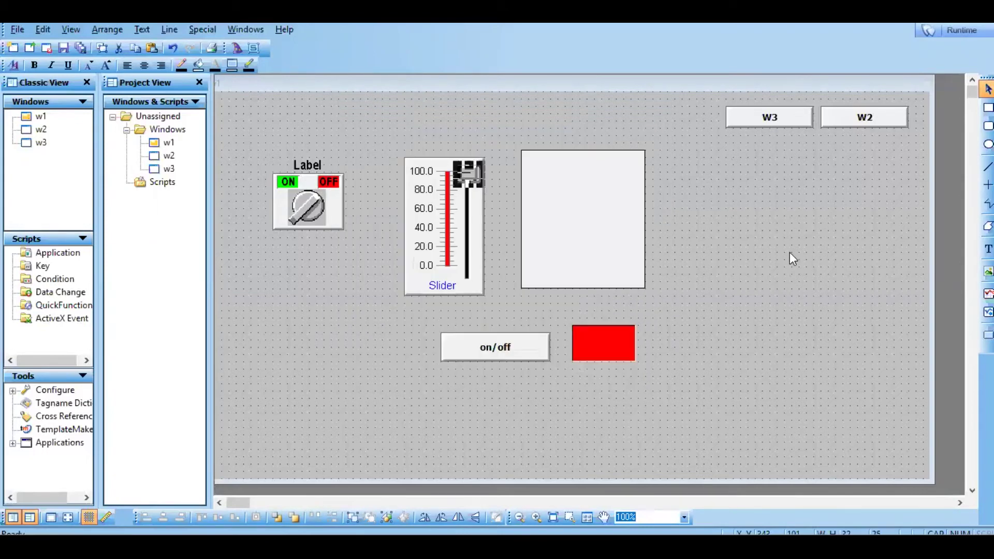
- Switch to runtime and test the slider's keypad, its key equivalent and the on/off prompt, cancelling each dialog
{"action": "left_click", "coordinate": [949, 33]}
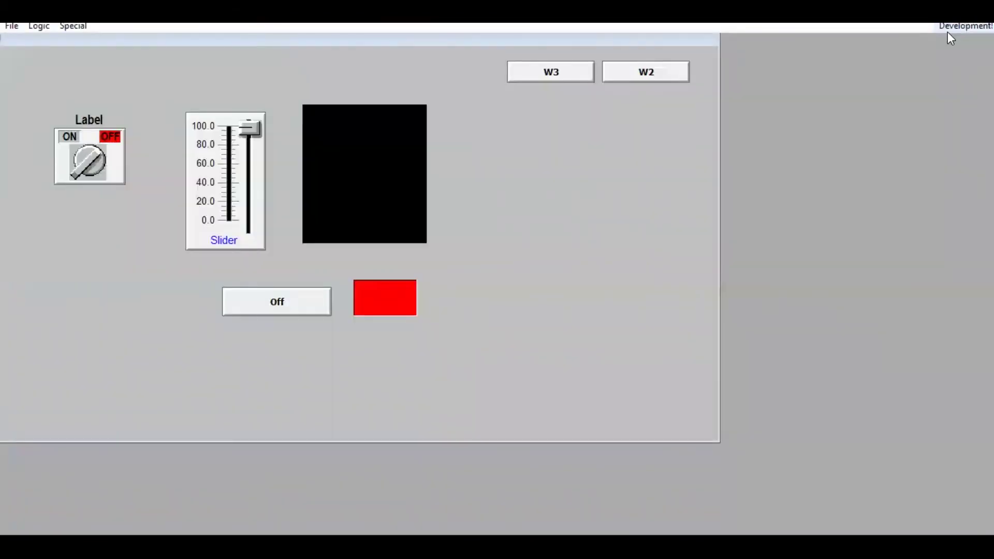
{"action": "left_click", "coordinate": [254, 139]}
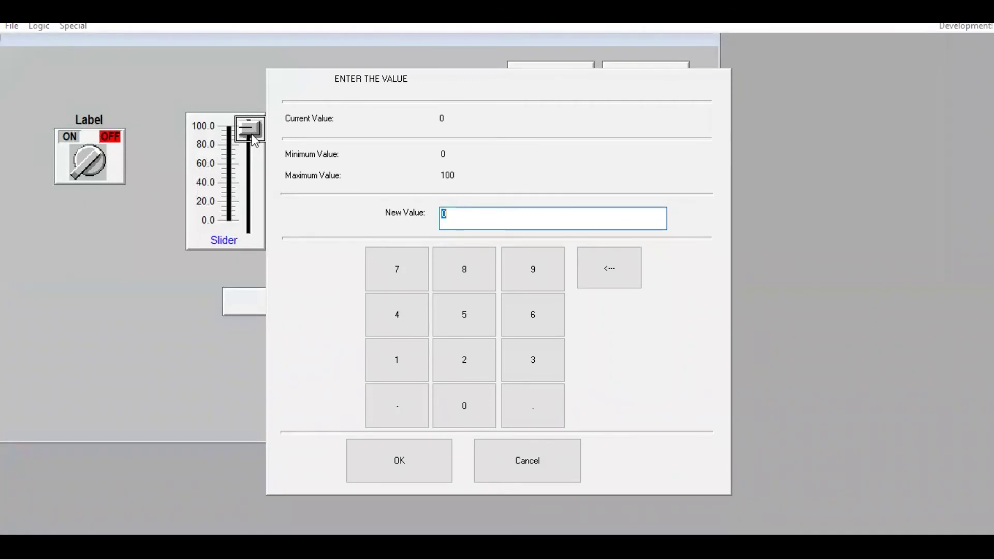
{"action": "left_click", "coordinate": [521, 459]}
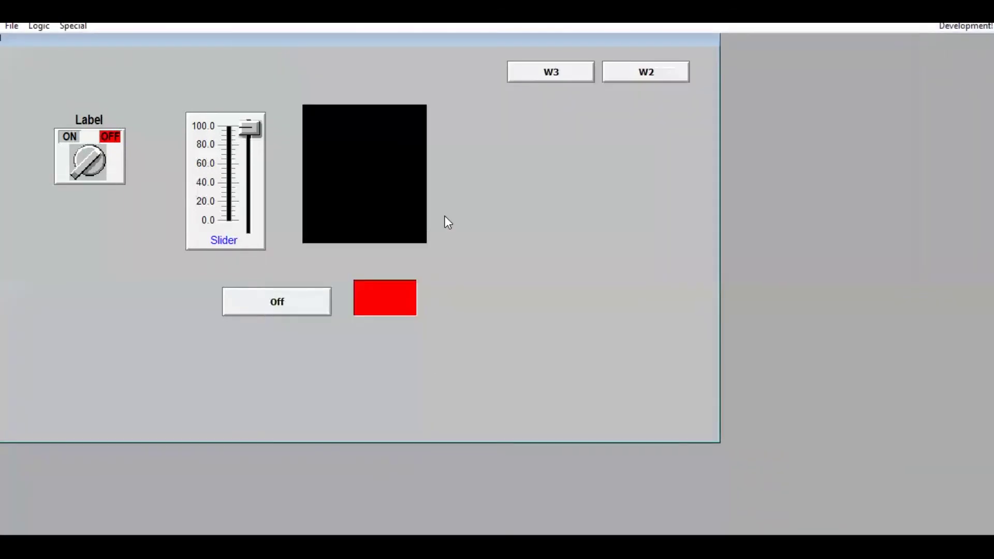
{"action": "left_click", "coordinate": [444, 216]}
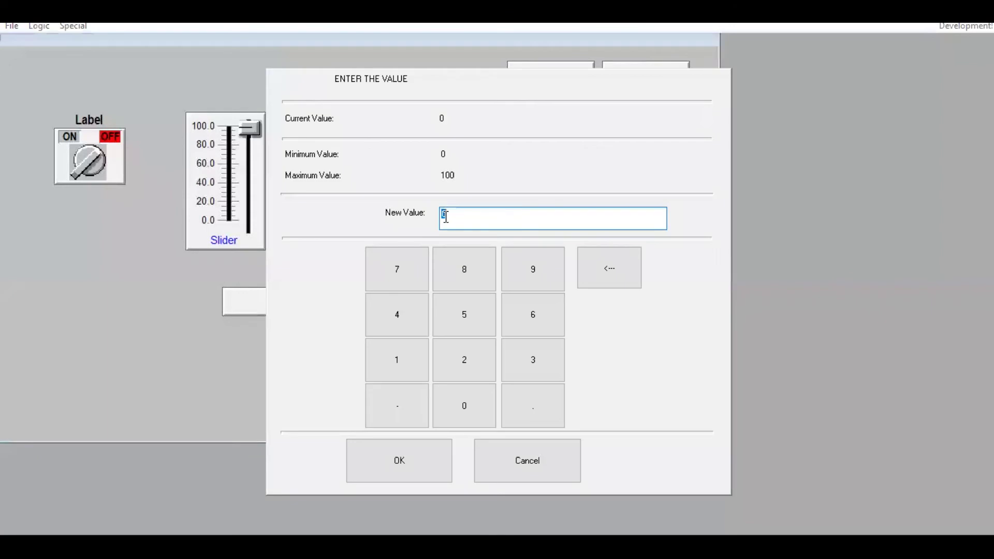
{"action": "left_click", "coordinate": [555, 474]}
{"action": "left_click", "coordinate": [479, 263]}
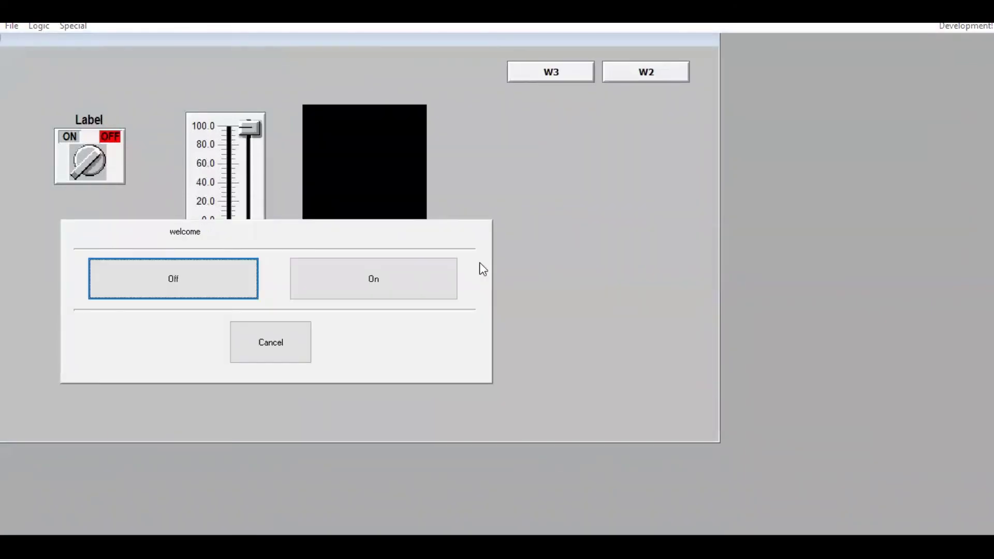
{"action": "left_click", "coordinate": [281, 359]}
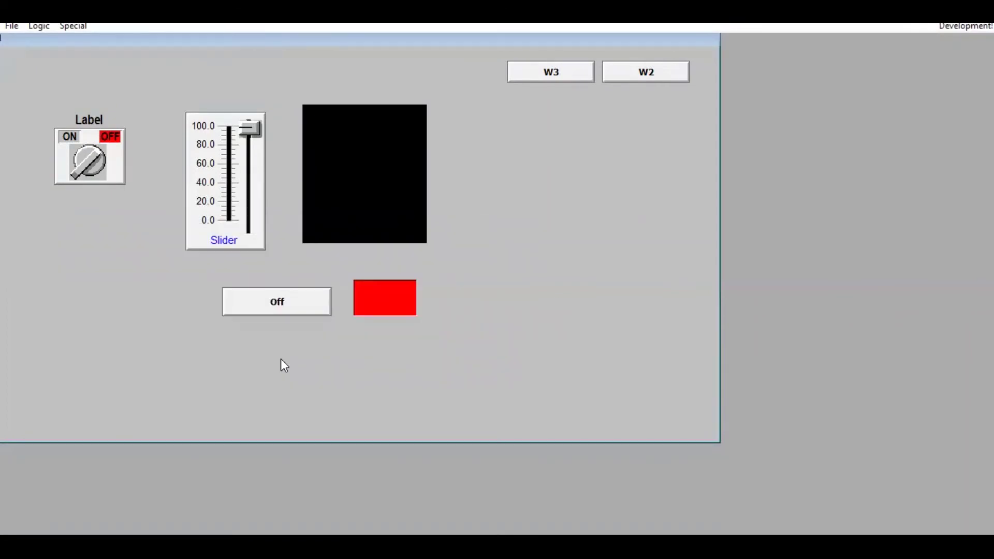
- Test entering a new slider value through the keypad, reset it to 0, and return to development mode
{"action": "type", "text": "50"}
{"action": "key", "text": "Return"}
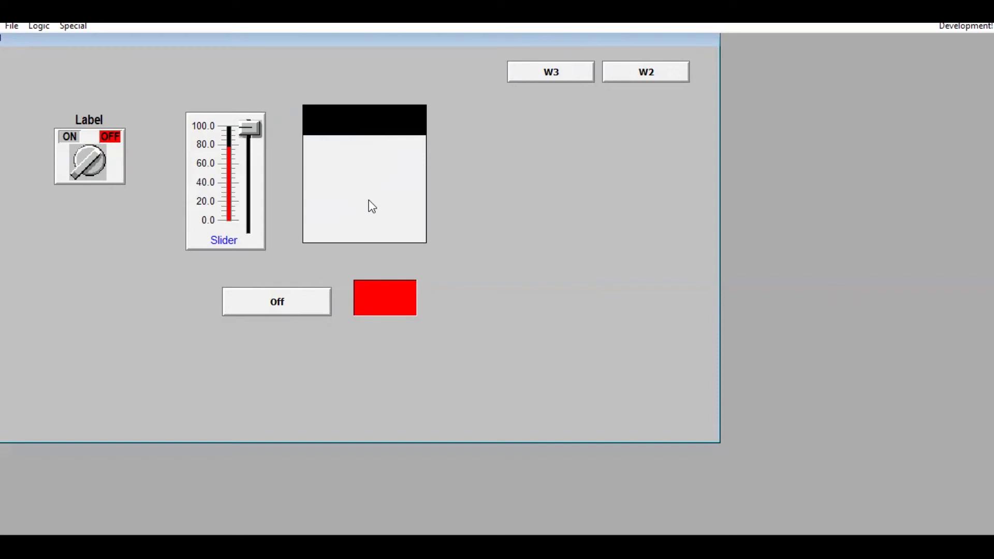
{"action": "left_click", "coordinate": [246, 131]}
{"action": "left_click", "coordinate": [493, 330]}
{"action": "key", "text": "Return"}
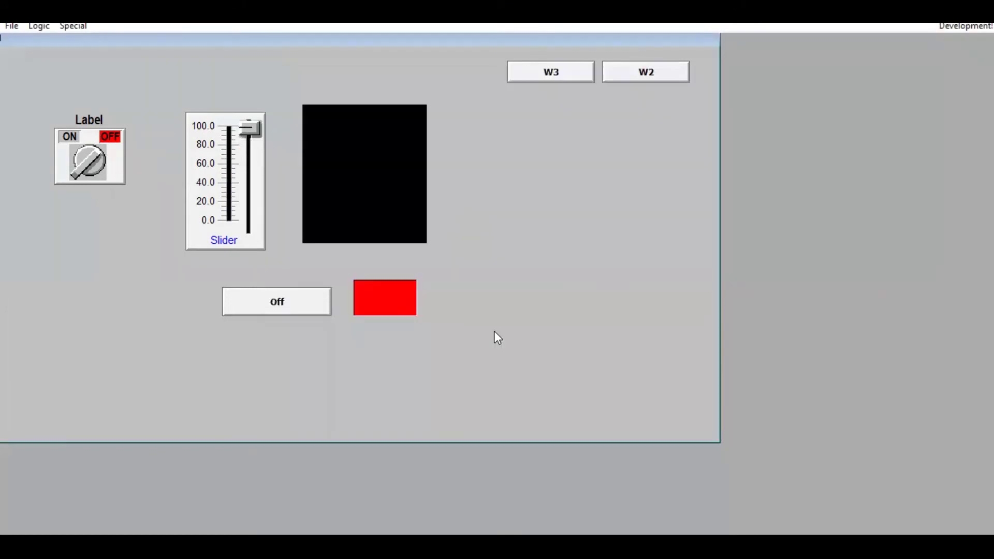
{"action": "left_click", "coordinate": [959, 26]}
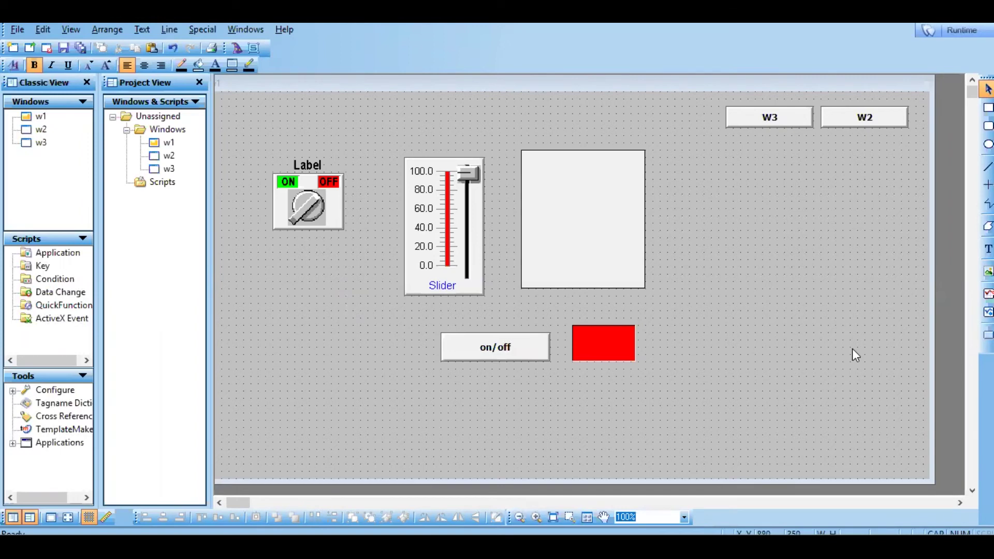
- Review the user input links available for the on/off button without changing them
{"action": "double_click", "coordinate": [548, 353]}
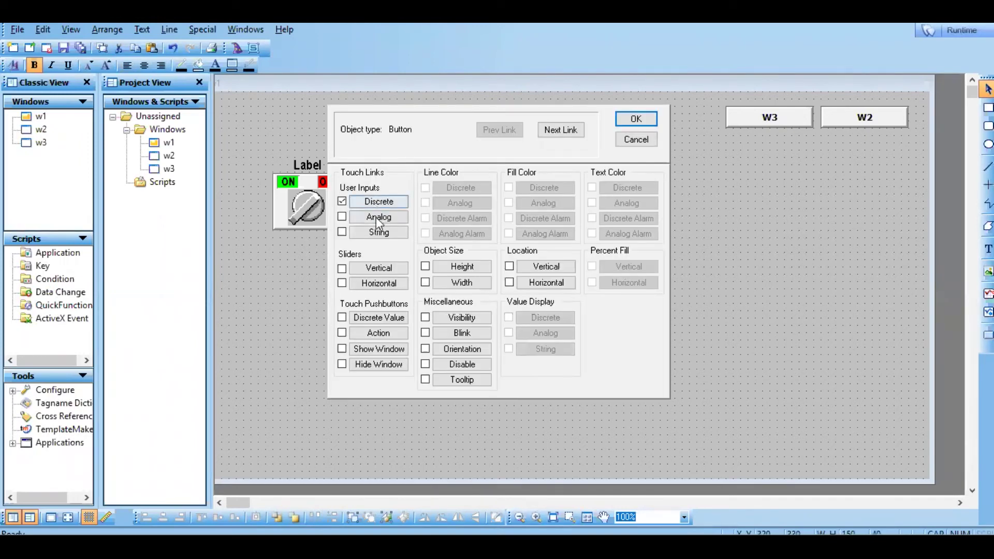
{"action": "left_click", "coordinate": [630, 147]}
{"action": "left_click", "coordinate": [755, 283]}
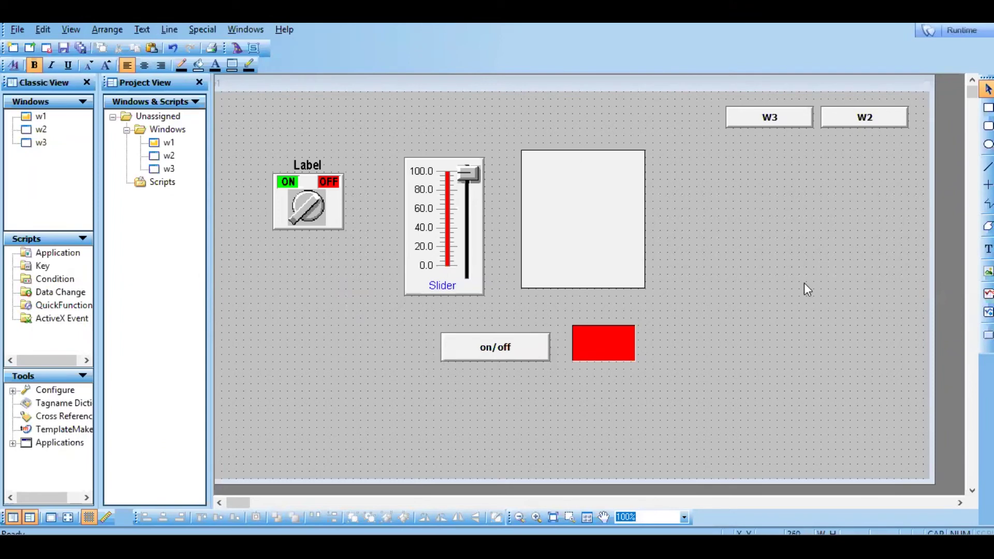
- Place a Message Tag Display wizard from the Text Displays category beside the large square in w1
{"action": "left_click", "coordinate": [239, 45]}
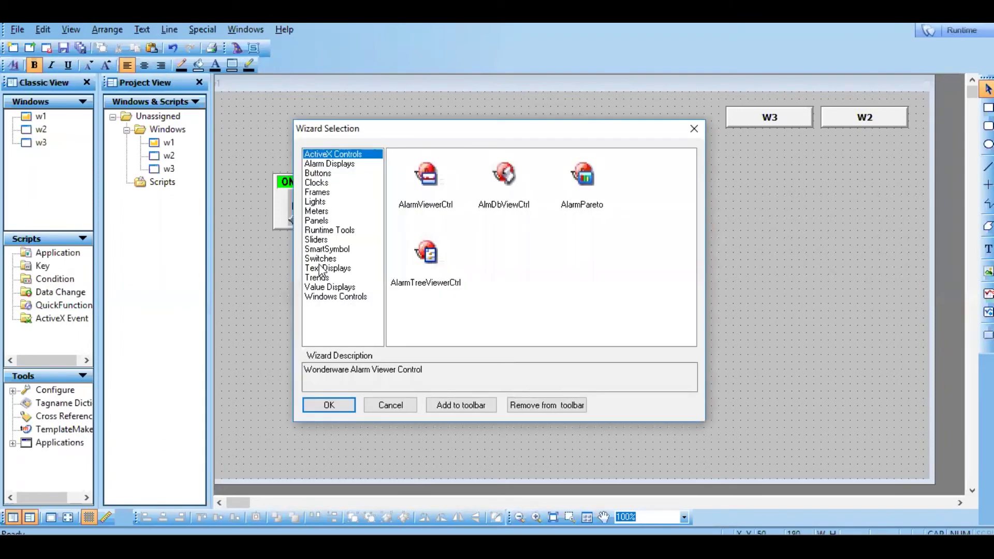
{"action": "left_click", "coordinate": [329, 268]}
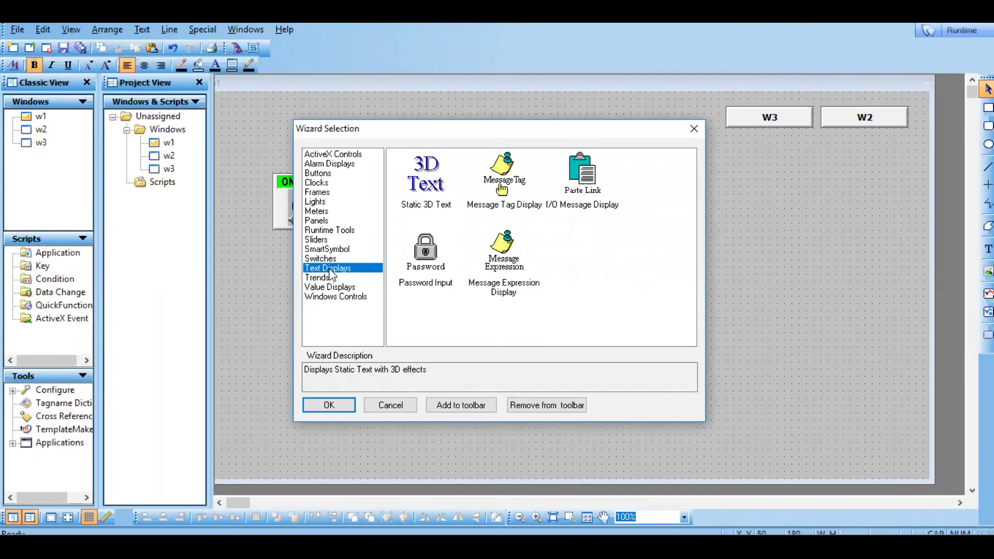
{"action": "left_click", "coordinate": [520, 209]}
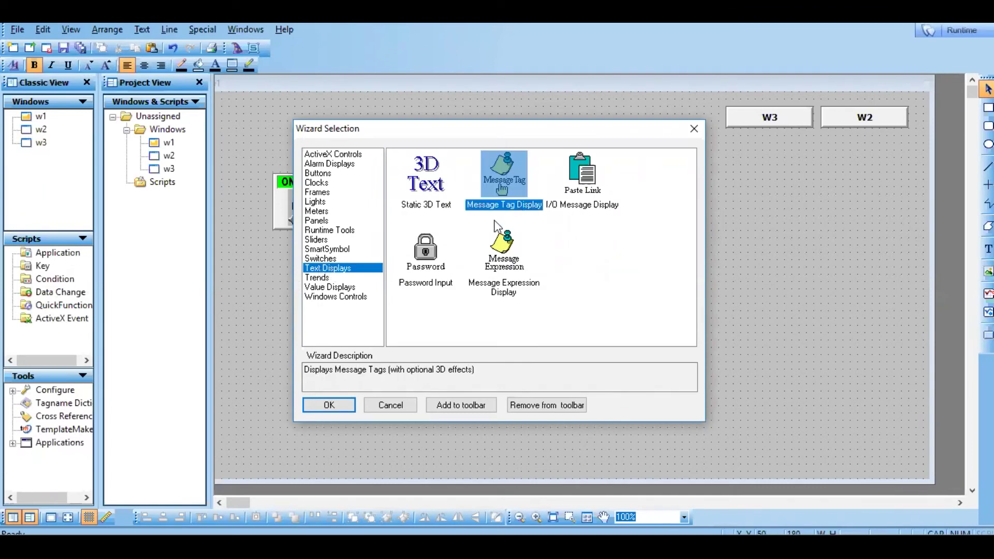
{"action": "left_click", "coordinate": [330, 405]}
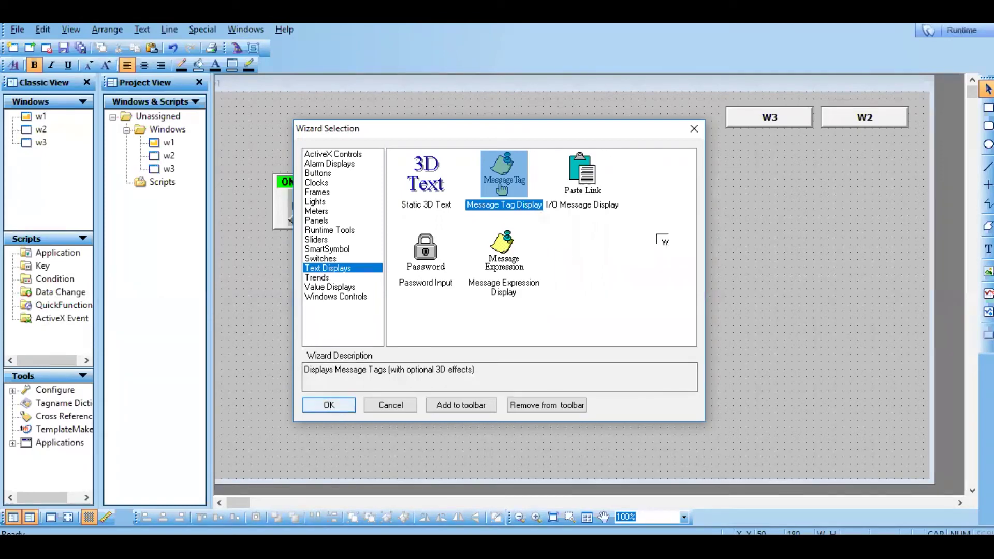
{"action": "left_click", "coordinate": [720, 232]}
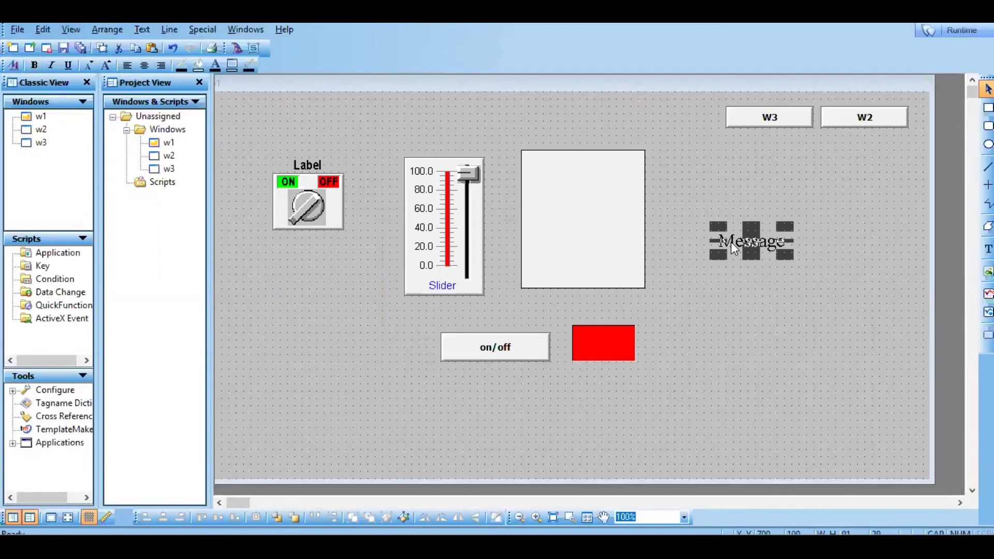
- Link the message display to the tagname STRINGTAG and define that tag as a Memory Message
{"action": "double_click", "coordinate": [731, 241]}
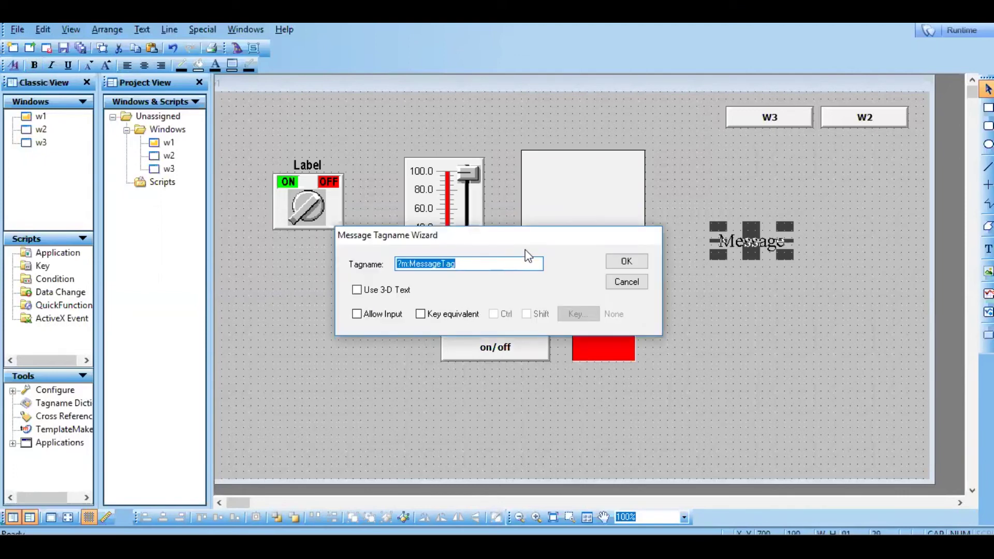
{"action": "type", "text": "STRINGTAG"}
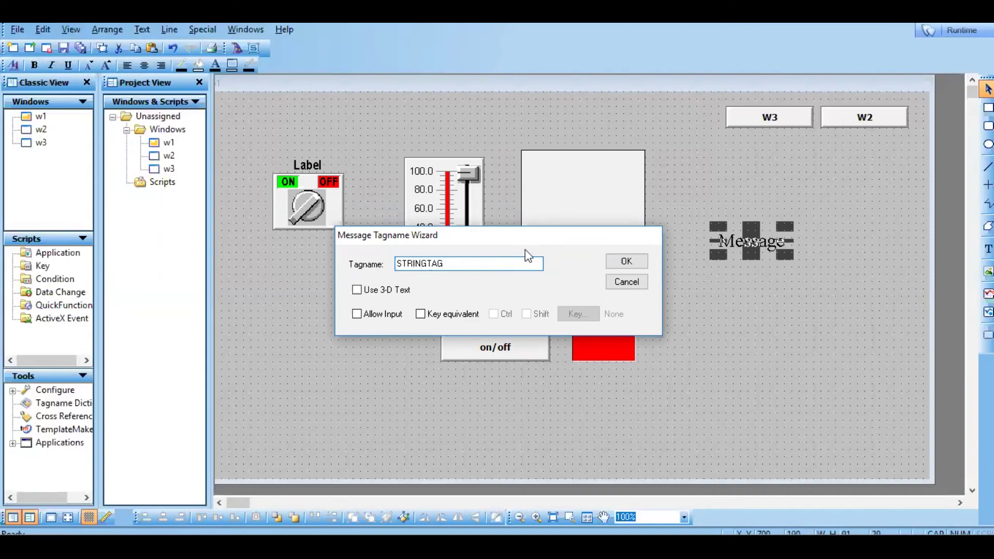
{"action": "key", "text": "Return"}
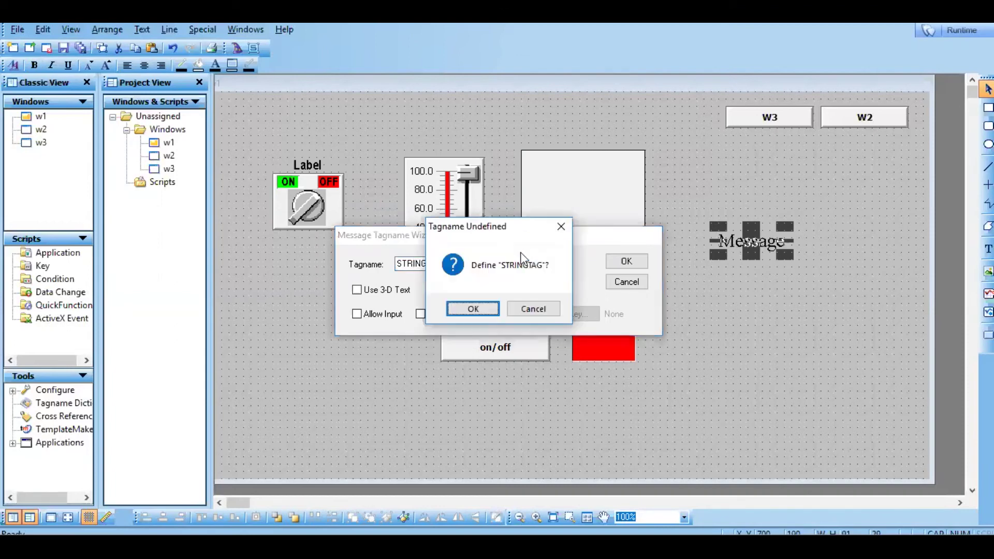
{"action": "left_click", "coordinate": [475, 309]}
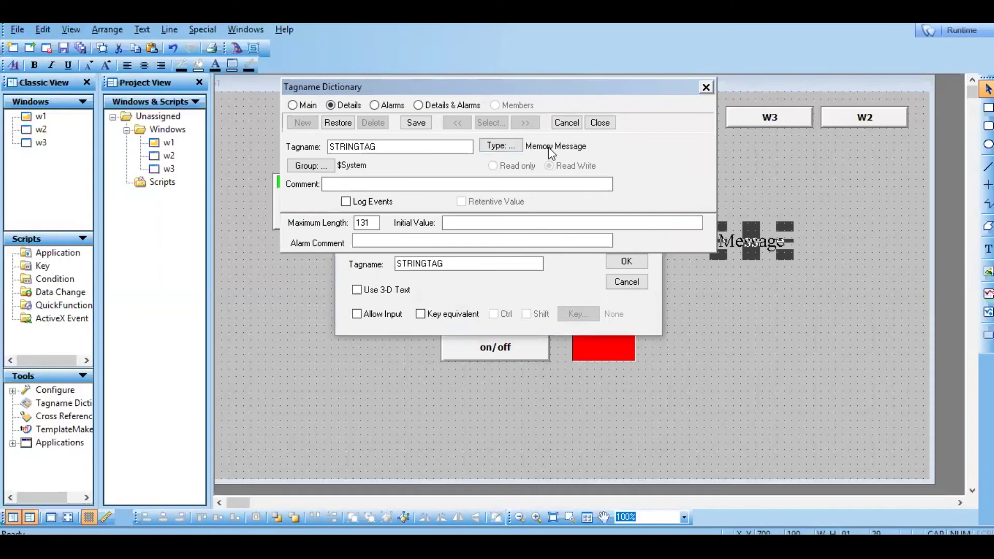
{"action": "left_click", "coordinate": [415, 123]}
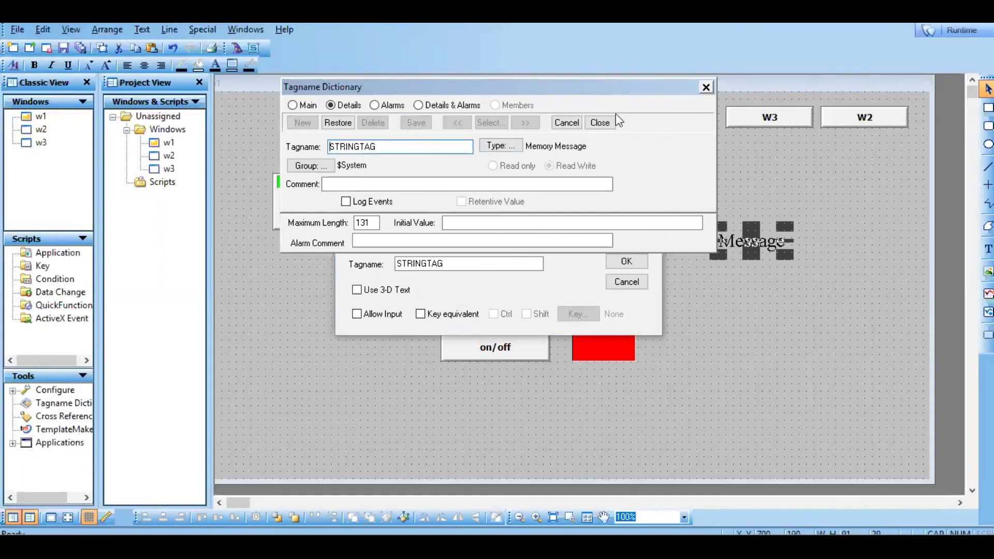
{"action": "left_click", "coordinate": [601, 122]}
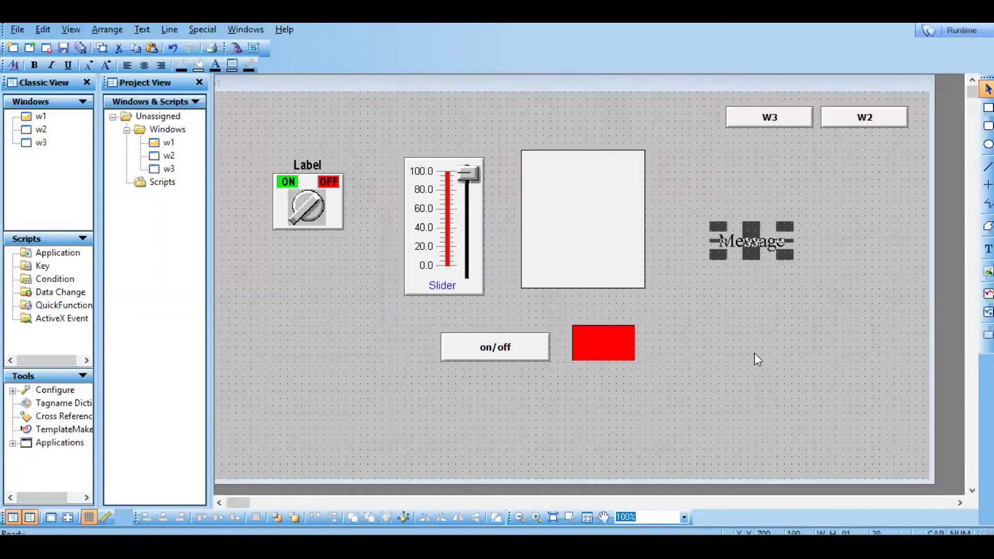
{"action": "left_click", "coordinate": [753, 355]}
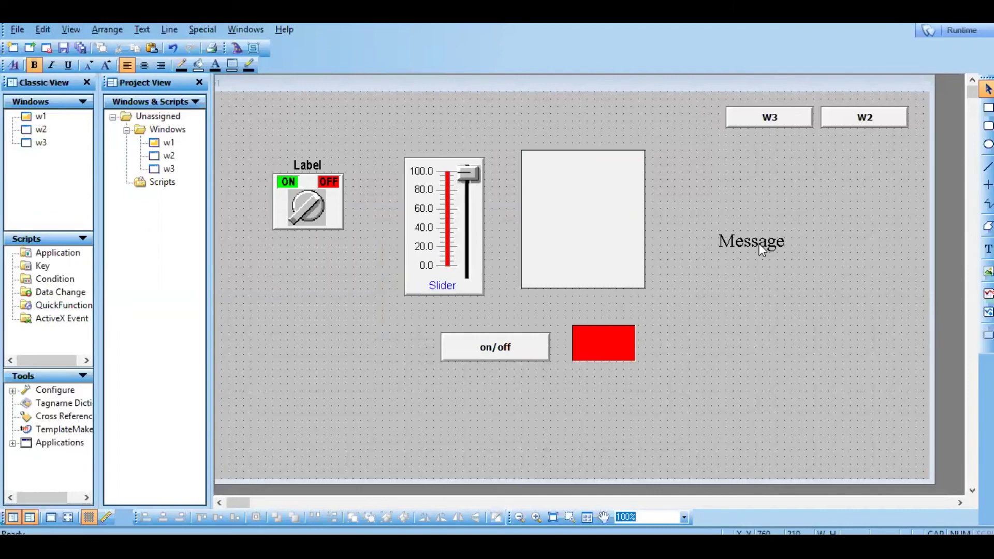
- Check the message display's tagname settings and close them without changes
{"action": "double_click", "coordinate": [759, 243]}
{"action": "left_click", "coordinate": [620, 282]}
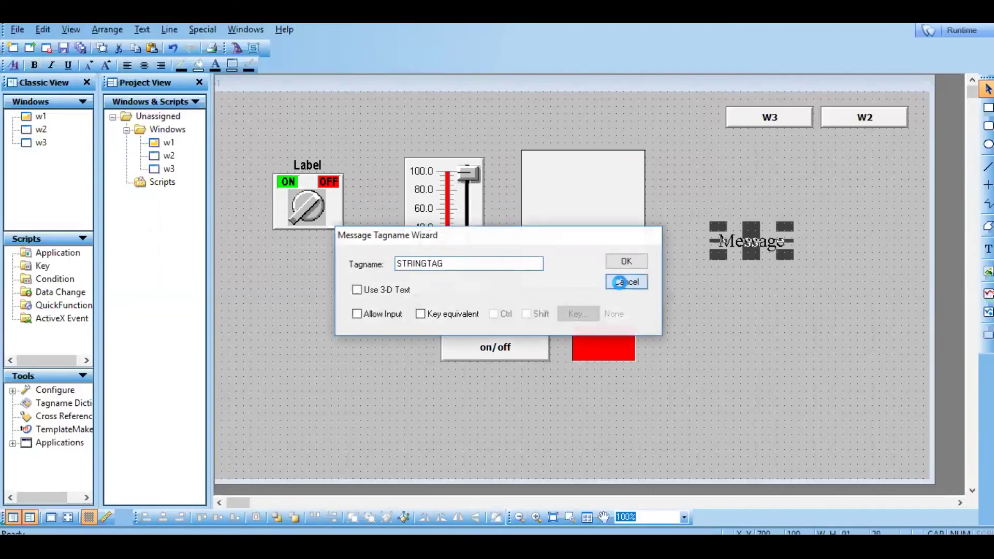
{"action": "left_click", "coordinate": [804, 327]}
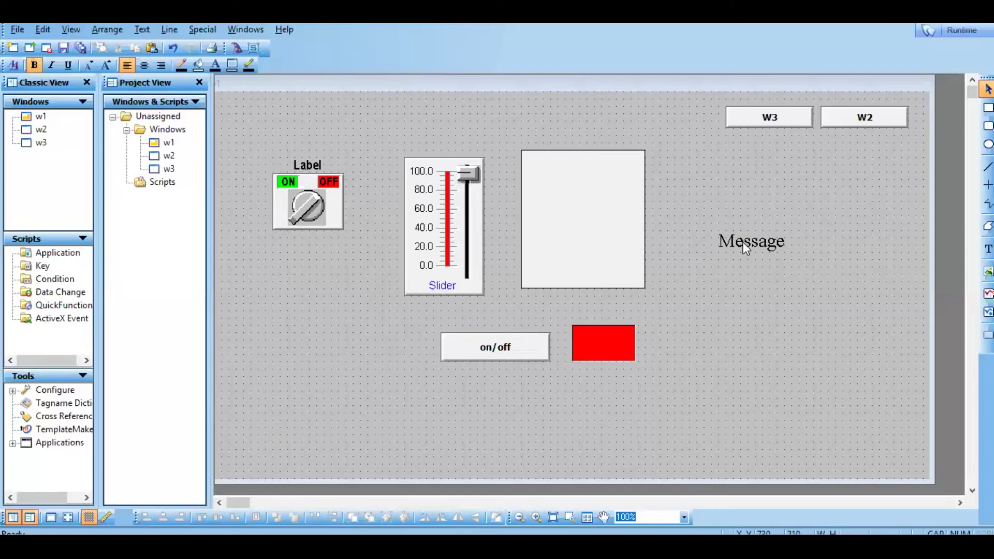
- Add a text object reading ### just below the message display
{"action": "left_click", "coordinate": [973, 251]}
{"action": "left_click", "coordinate": [731, 268]}
{"action": "type", "text": "###"}
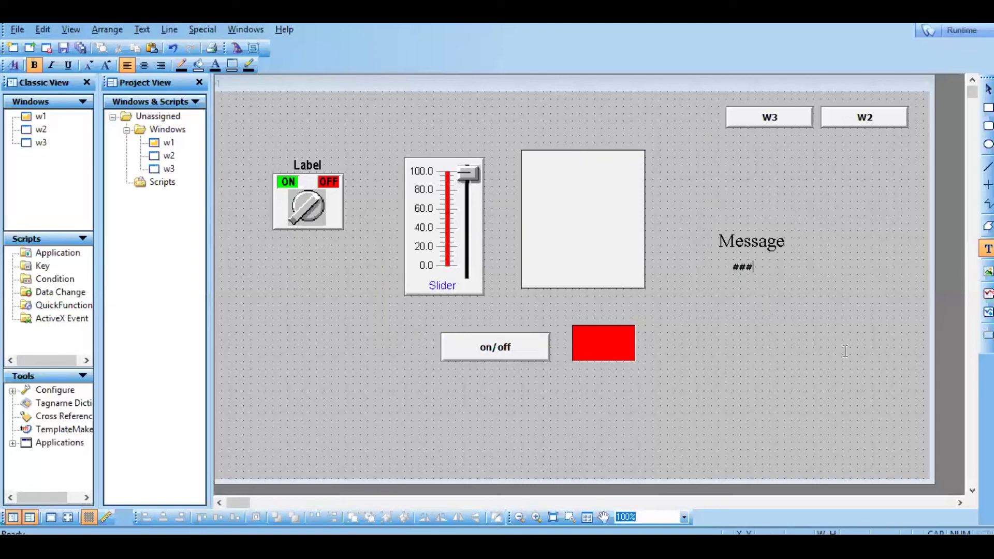
{"action": "key", "text": "Escape"}
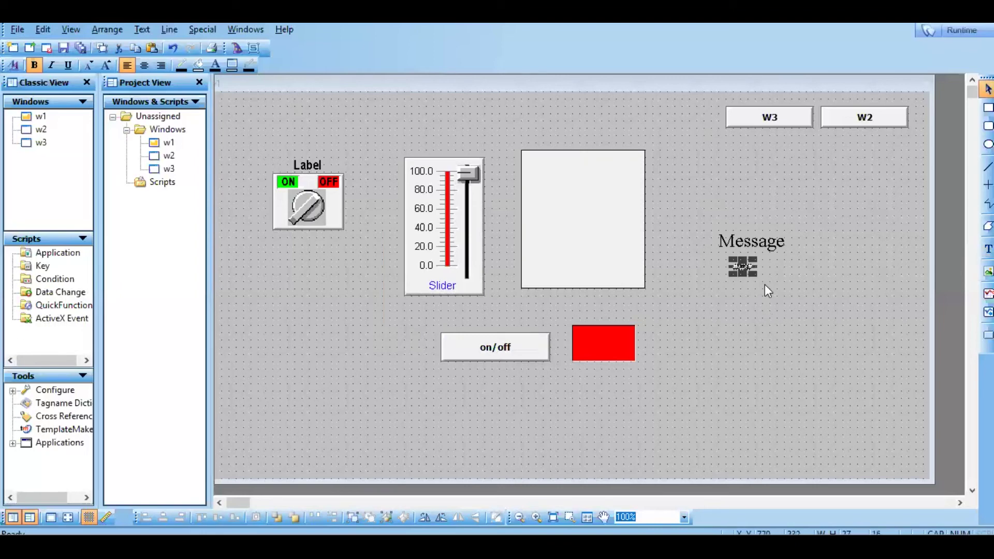
- Give the ### text a string user input link and assign it the tag STRINGTAG
{"action": "double_click", "coordinate": [741, 265]}
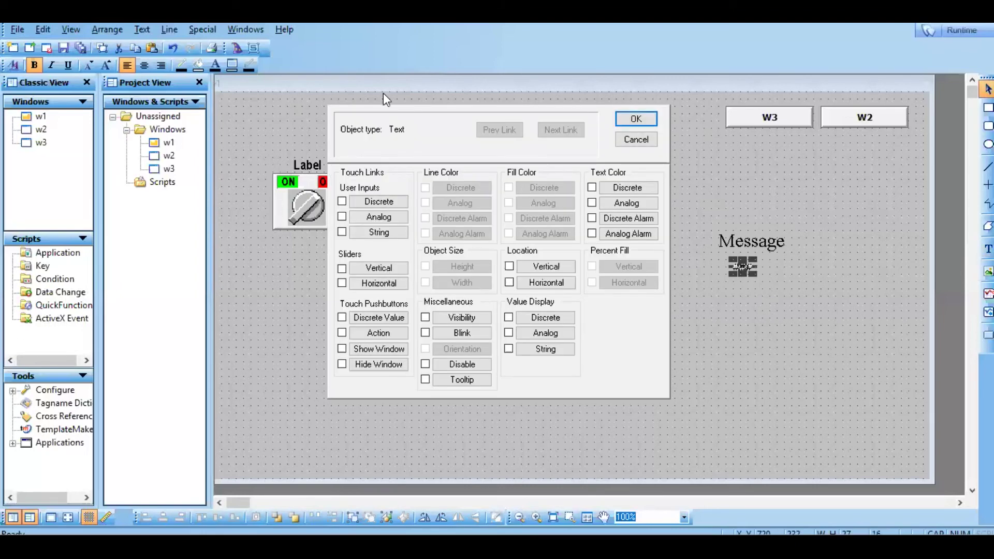
{"action": "left_click", "coordinate": [342, 232]}
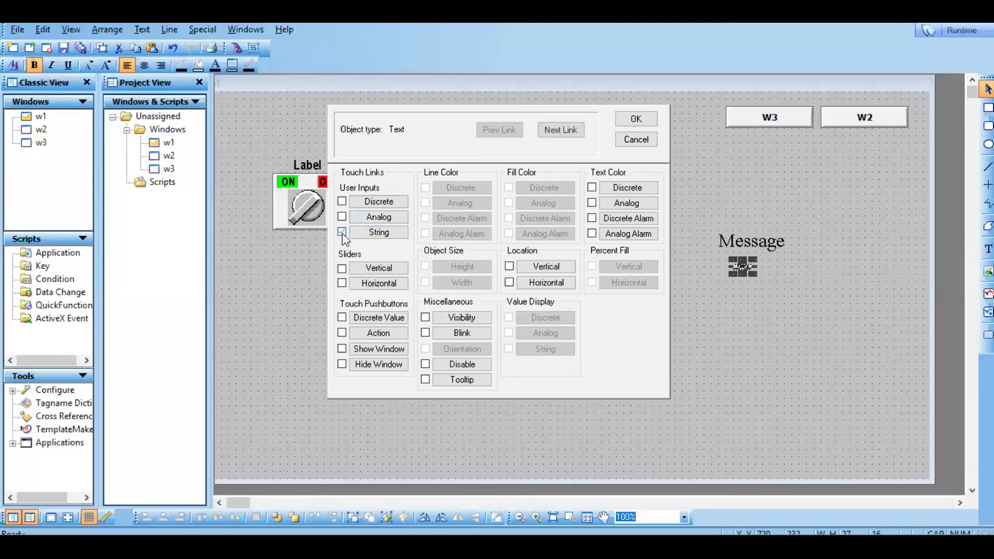
{"action": "left_click", "coordinate": [378, 233]}
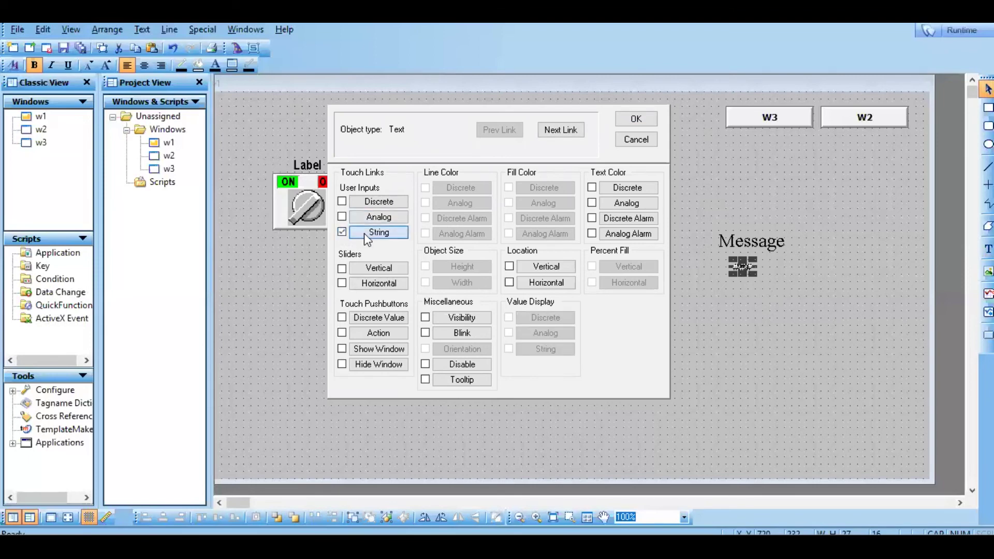
{"action": "double_click", "coordinate": [407, 198]}
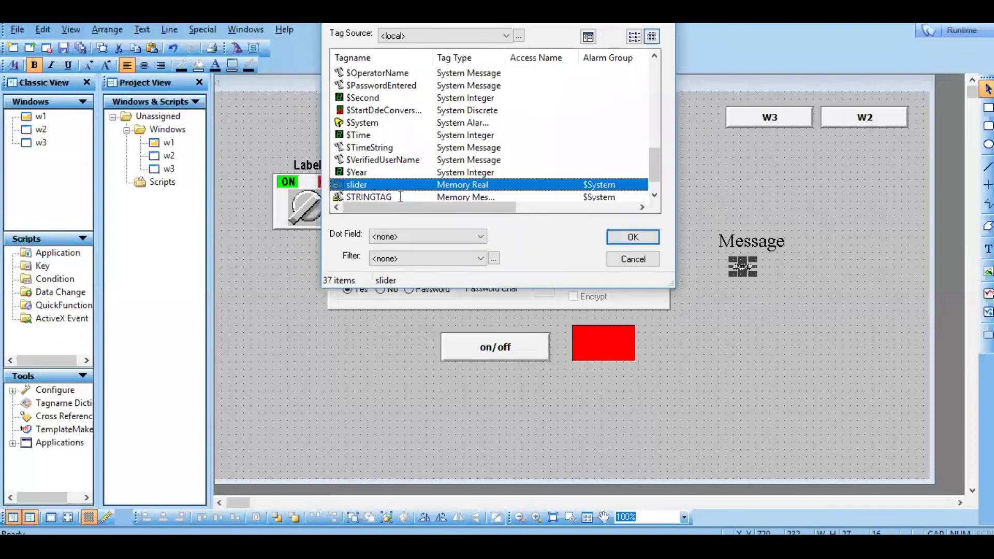
{"action": "double_click", "coordinate": [399, 196]}
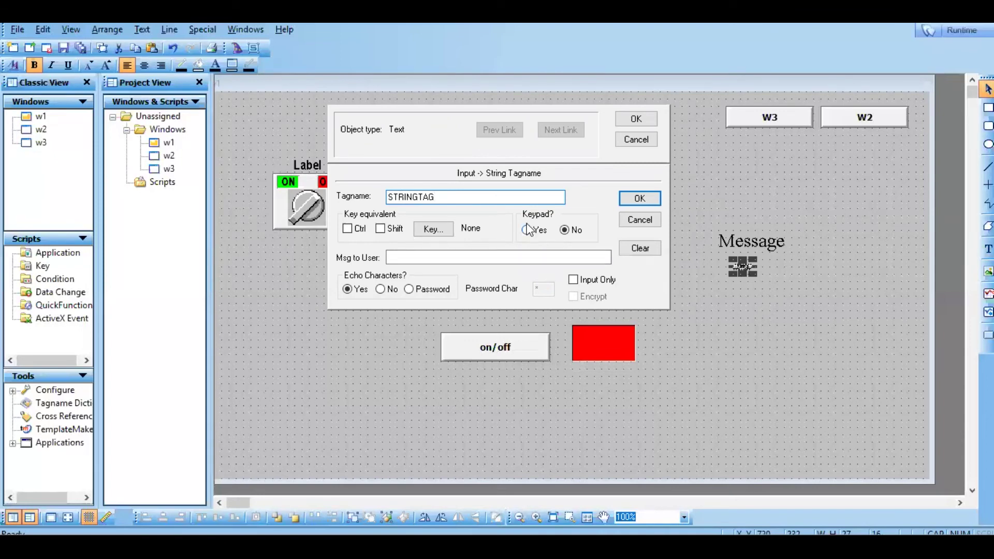
- Set the string input's key equivalent to 3, enable its on-screen keypad, and apply the link
{"action": "left_click", "coordinate": [446, 231]}
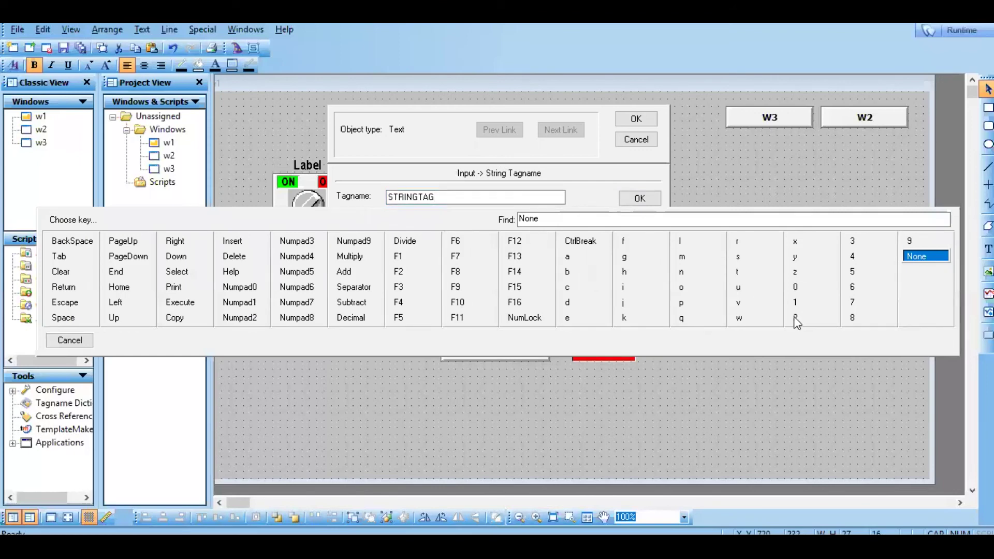
{"action": "double_click", "coordinate": [853, 240]}
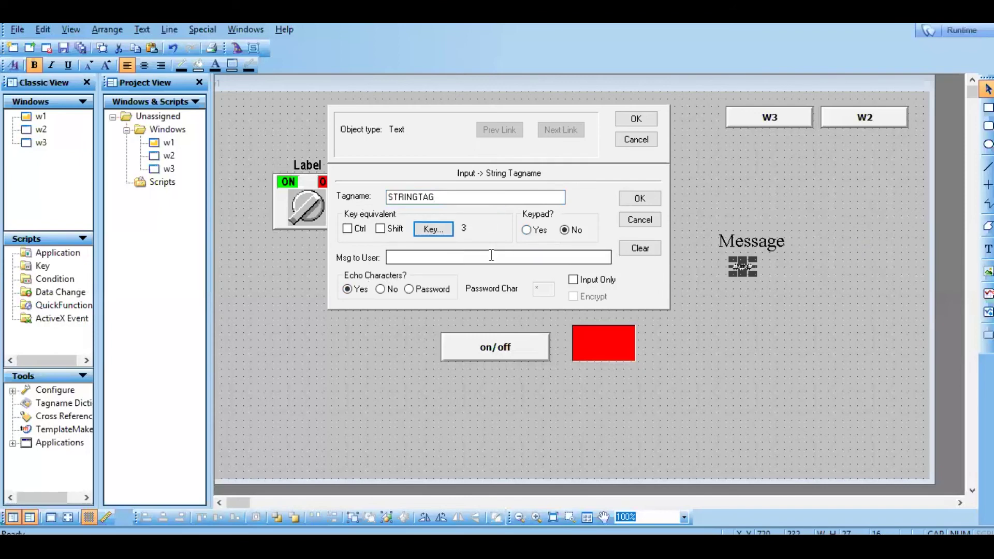
{"action": "left_click", "coordinate": [529, 231]}
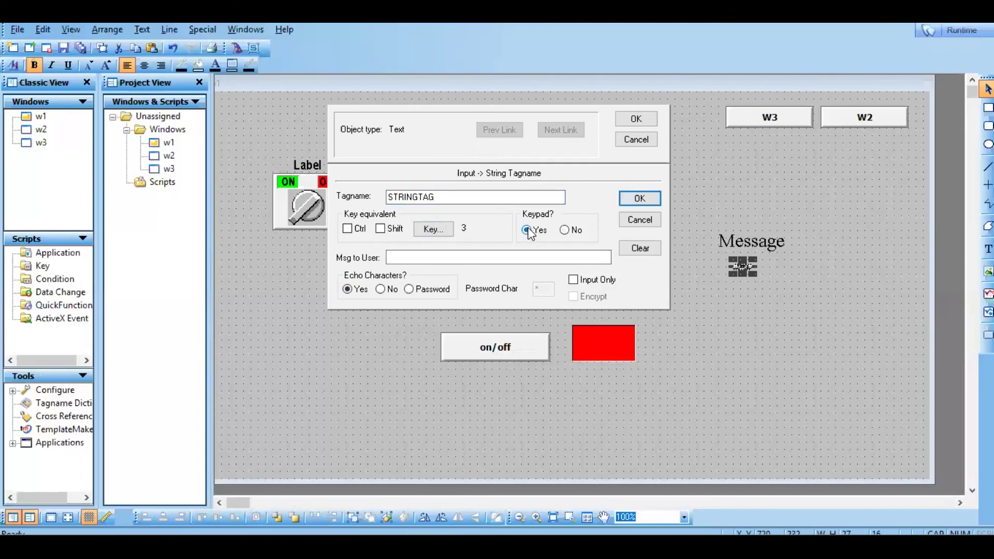
{"action": "left_click", "coordinate": [639, 199]}
{"action": "left_click", "coordinate": [641, 119]}
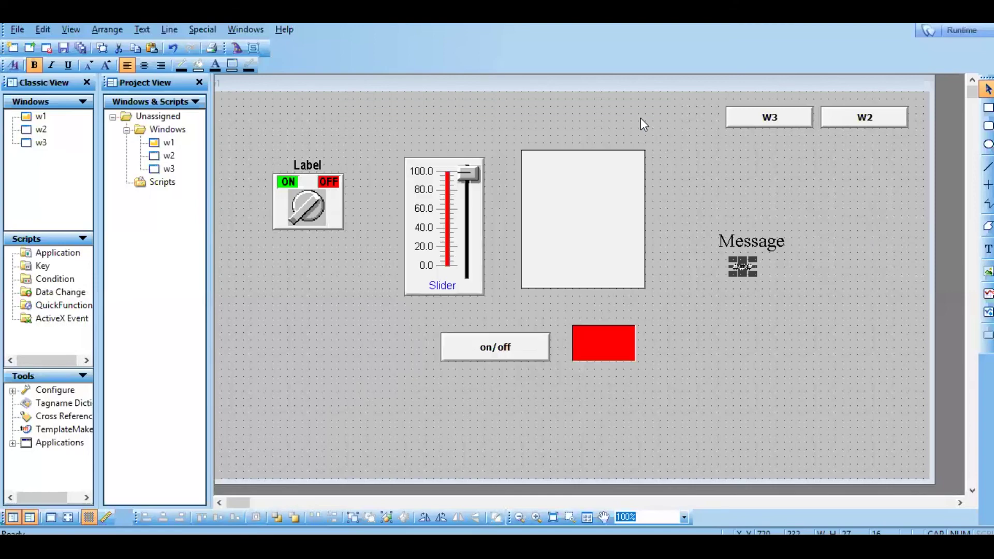
- Switch to runtime and enter intouch for the string input through its on-screen keyboard
{"action": "left_click", "coordinate": [957, 30]}
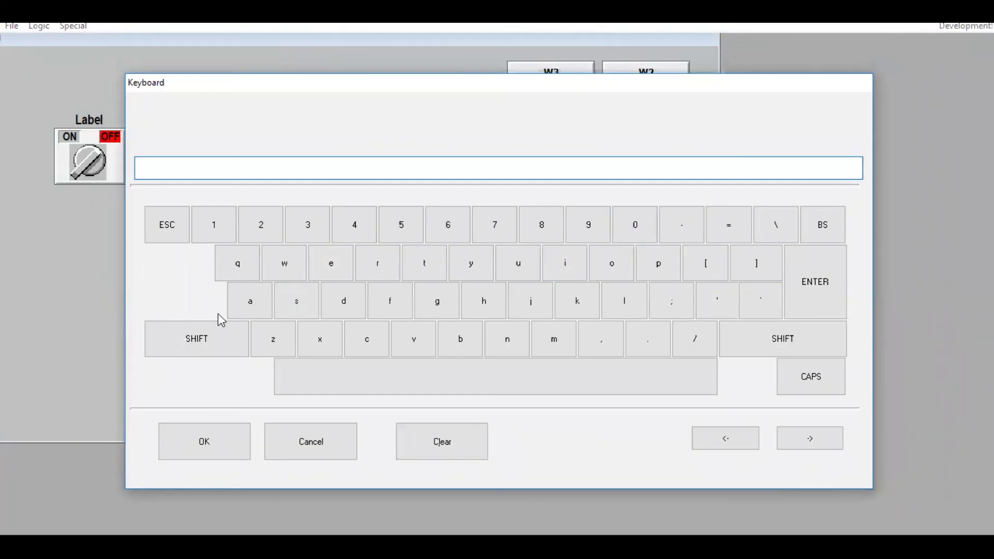
{"action": "left_click", "coordinate": [562, 264]}
{"action": "left_click", "coordinate": [510, 352]}
{"action": "left_click", "coordinate": [423, 259]}
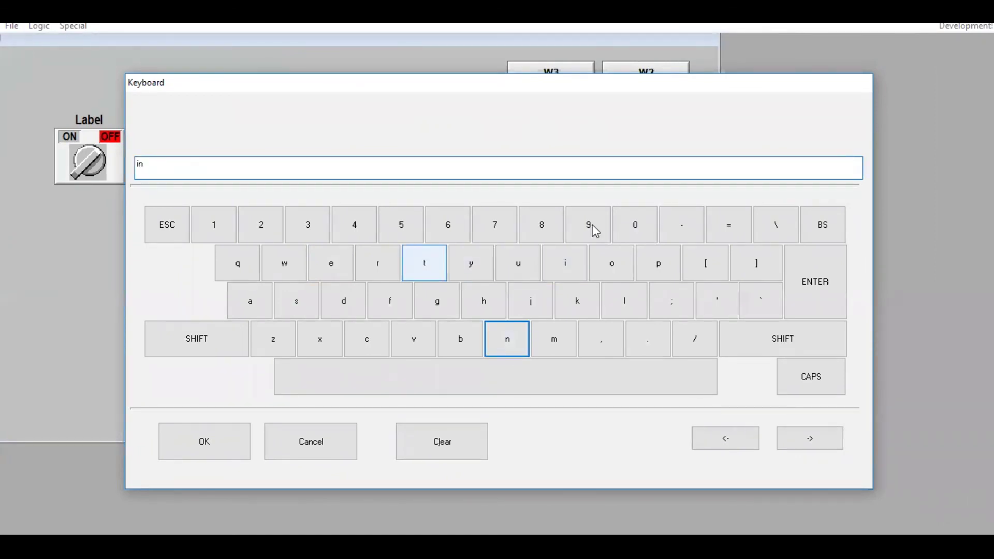
{"action": "left_click", "coordinate": [612, 261]}
{"action": "left_click", "coordinate": [507, 265]}
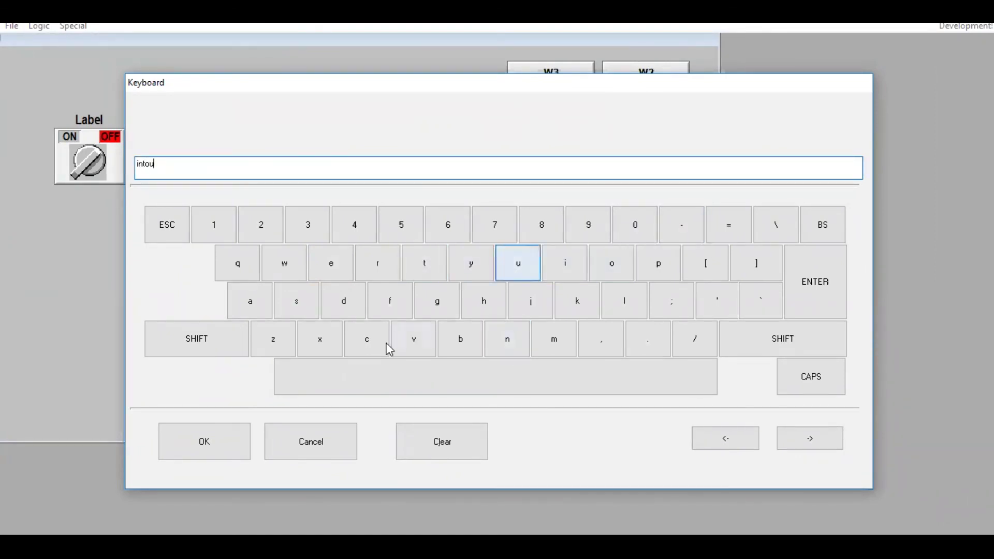
{"action": "left_click", "coordinate": [369, 343]}
{"action": "left_click", "coordinate": [484, 304]}
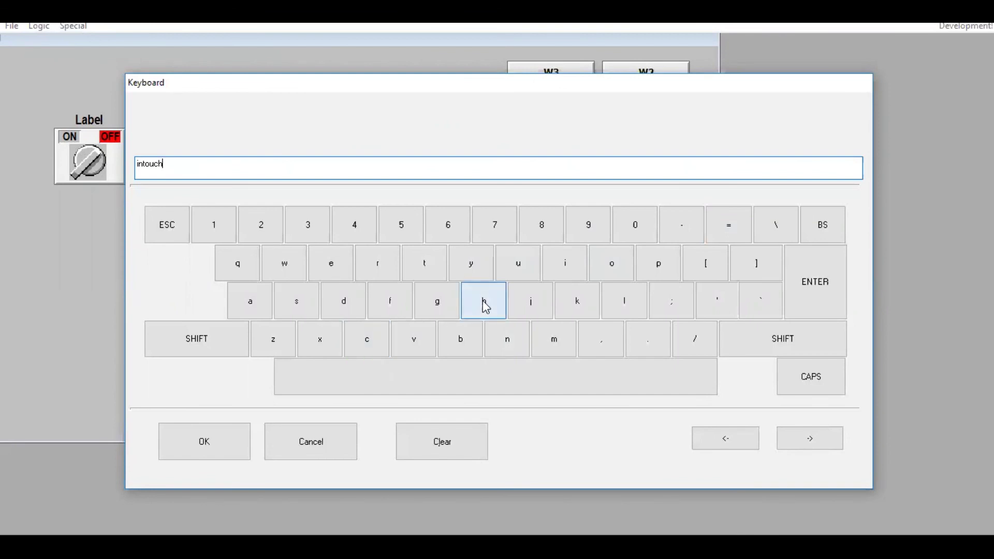
{"action": "left_click", "coordinate": [240, 435]}
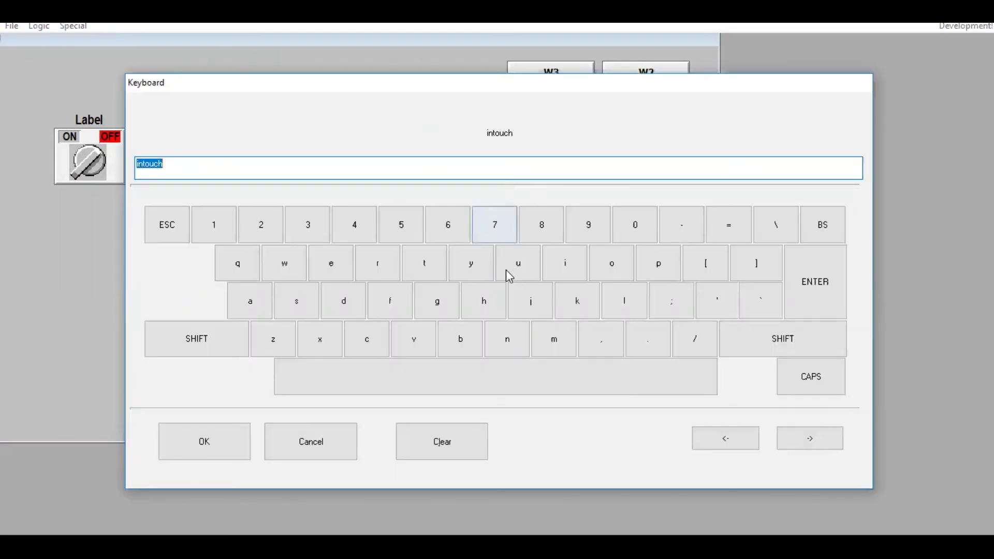
- Replace the string value with uyt through the on-screen keyboard and return to development mode
{"action": "left_click", "coordinate": [502, 273]}
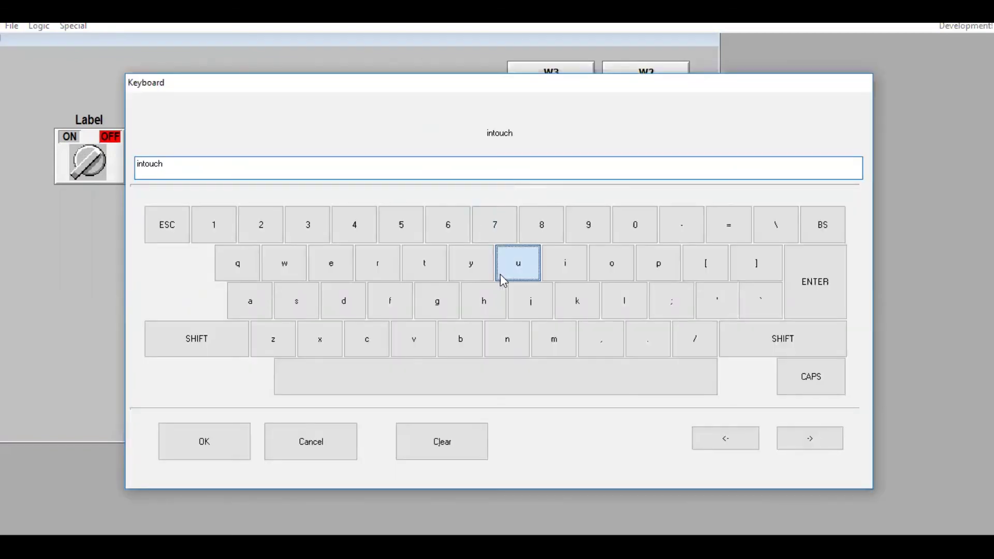
{"action": "left_click", "coordinate": [479, 269]}
{"action": "left_click", "coordinate": [431, 271]}
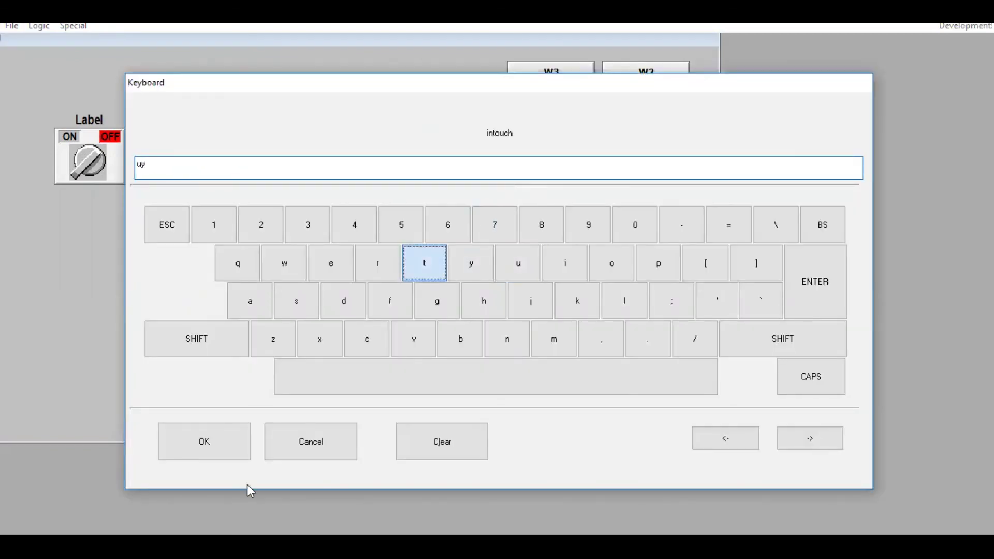
{"action": "left_click", "coordinate": [212, 441]}
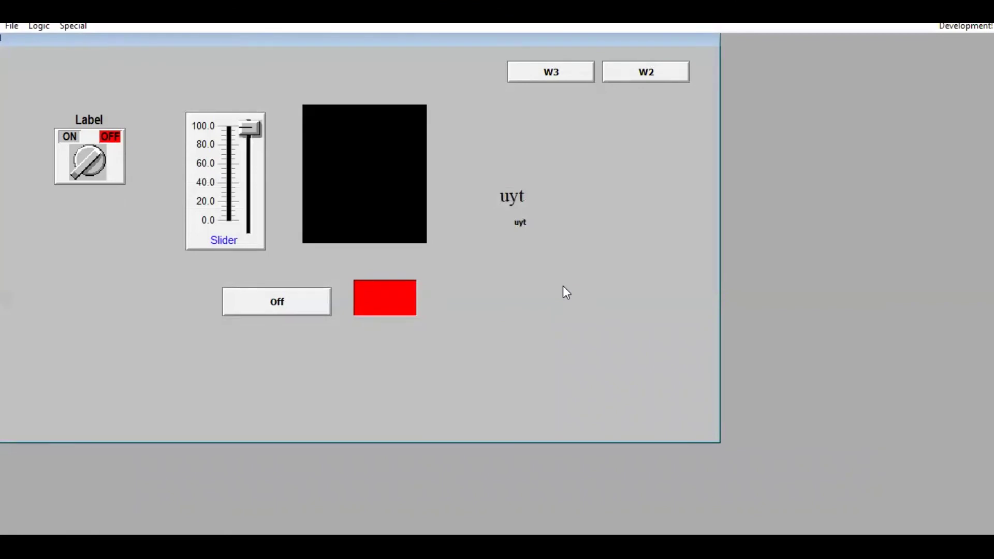
{"action": "left_click", "coordinate": [966, 26]}
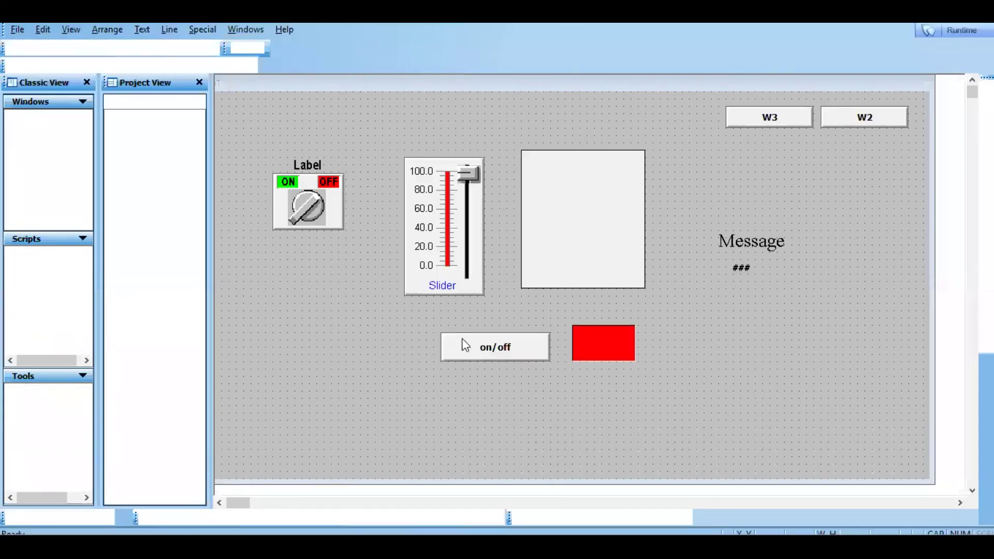
- Review the on/off button's animation links, cancel without changes, and deselect the button
{"action": "left_click", "coordinate": [474, 337]}
{"action": "double_click", "coordinate": [474, 337]}
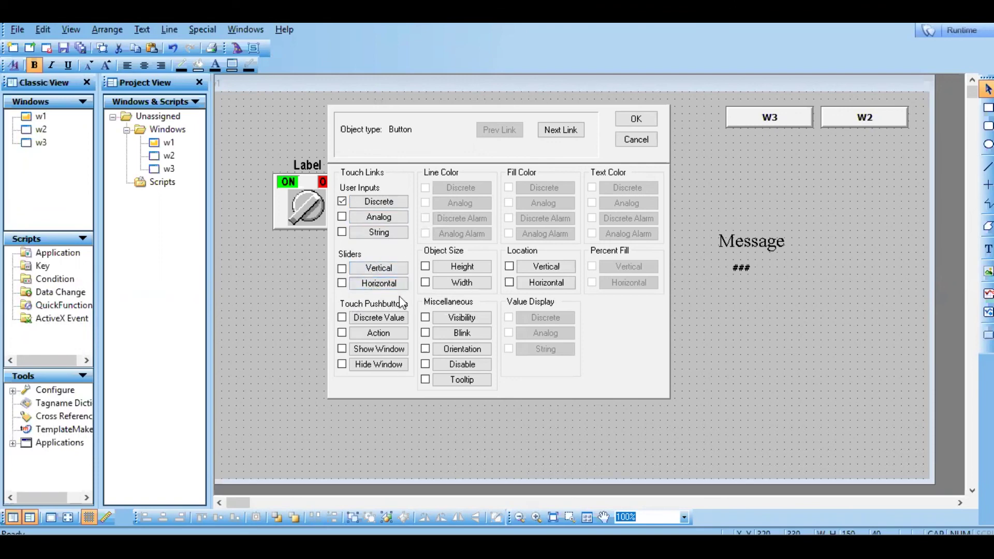
{"action": "left_click", "coordinate": [646, 138]}
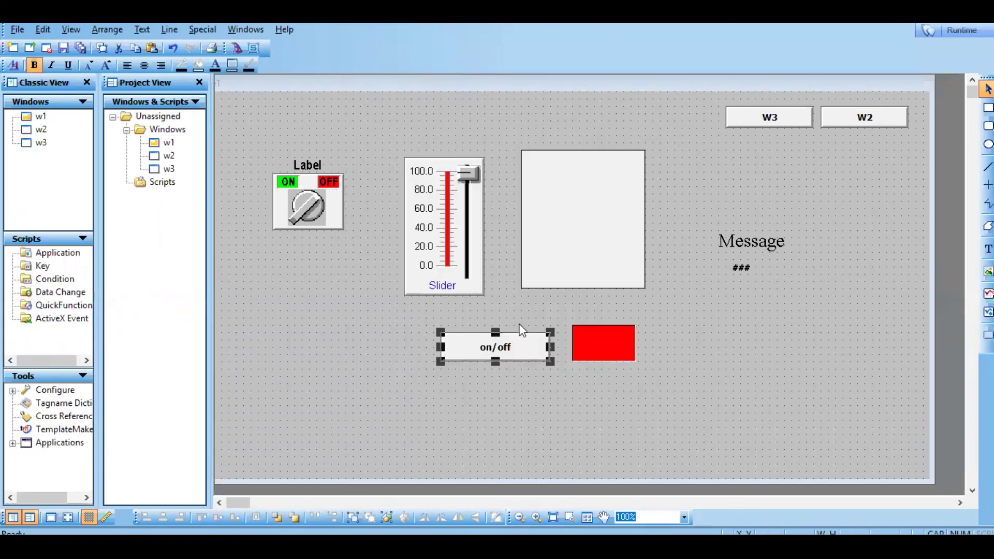
{"action": "left_click", "coordinate": [736, 390]}
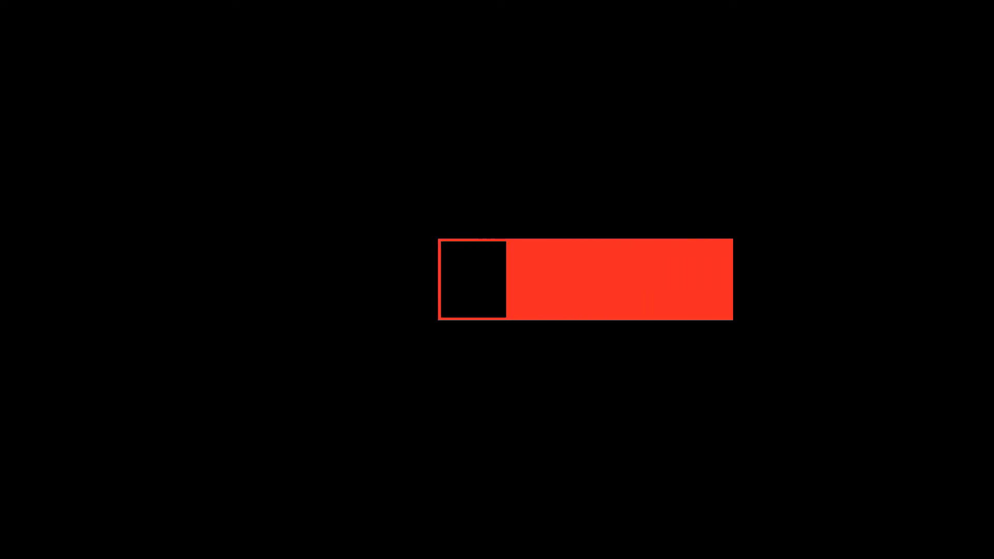